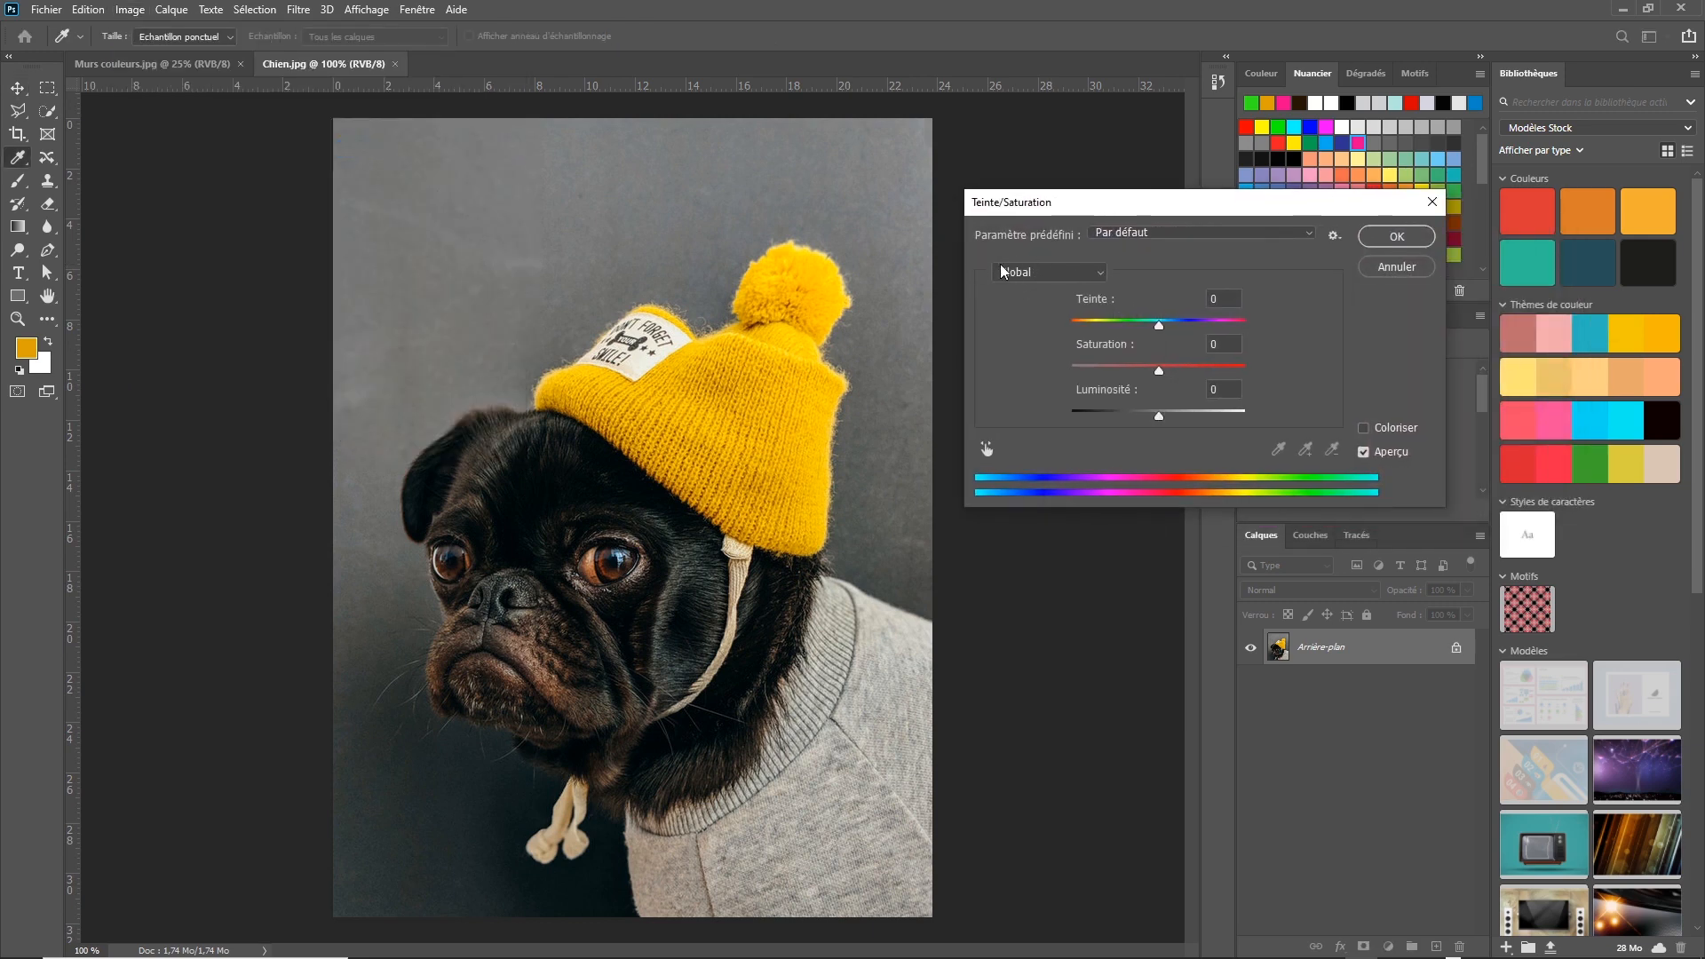
Limit the Hue/Saturation adjustment to Jaunes and try hue shifts of -75, -52, +7, +40 and -125 on the hat.
left_click(1094, 273)
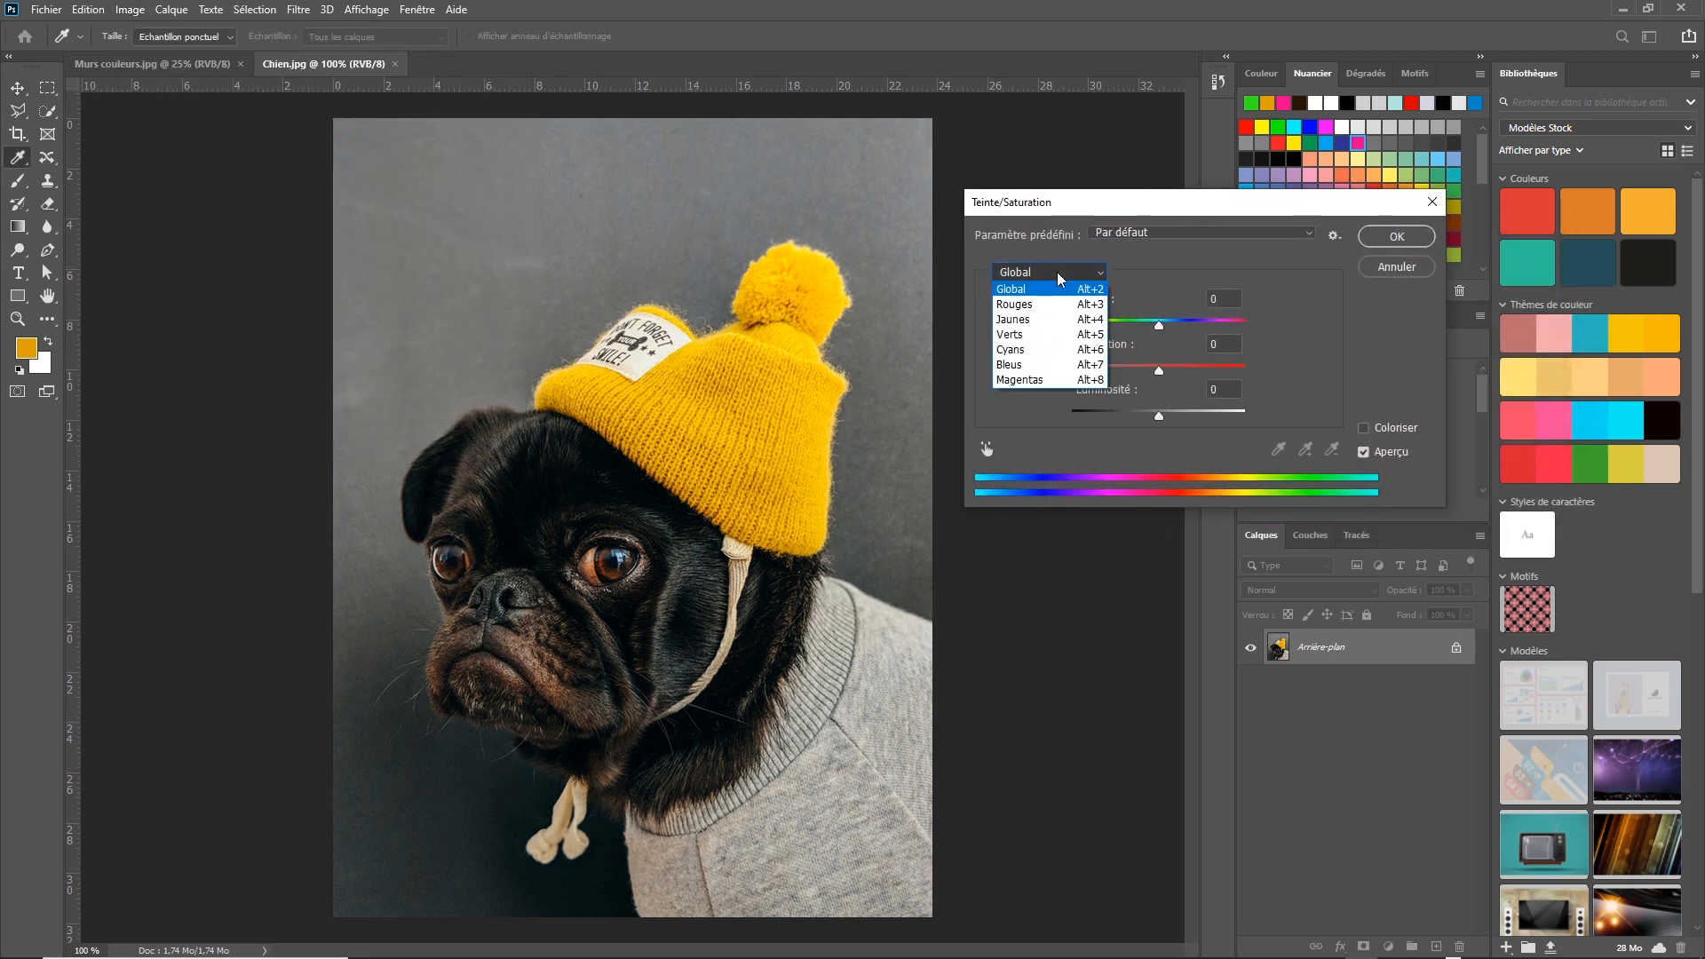
left_click(1053, 319)
left_click_drag(1159, 325, 1110, 325)
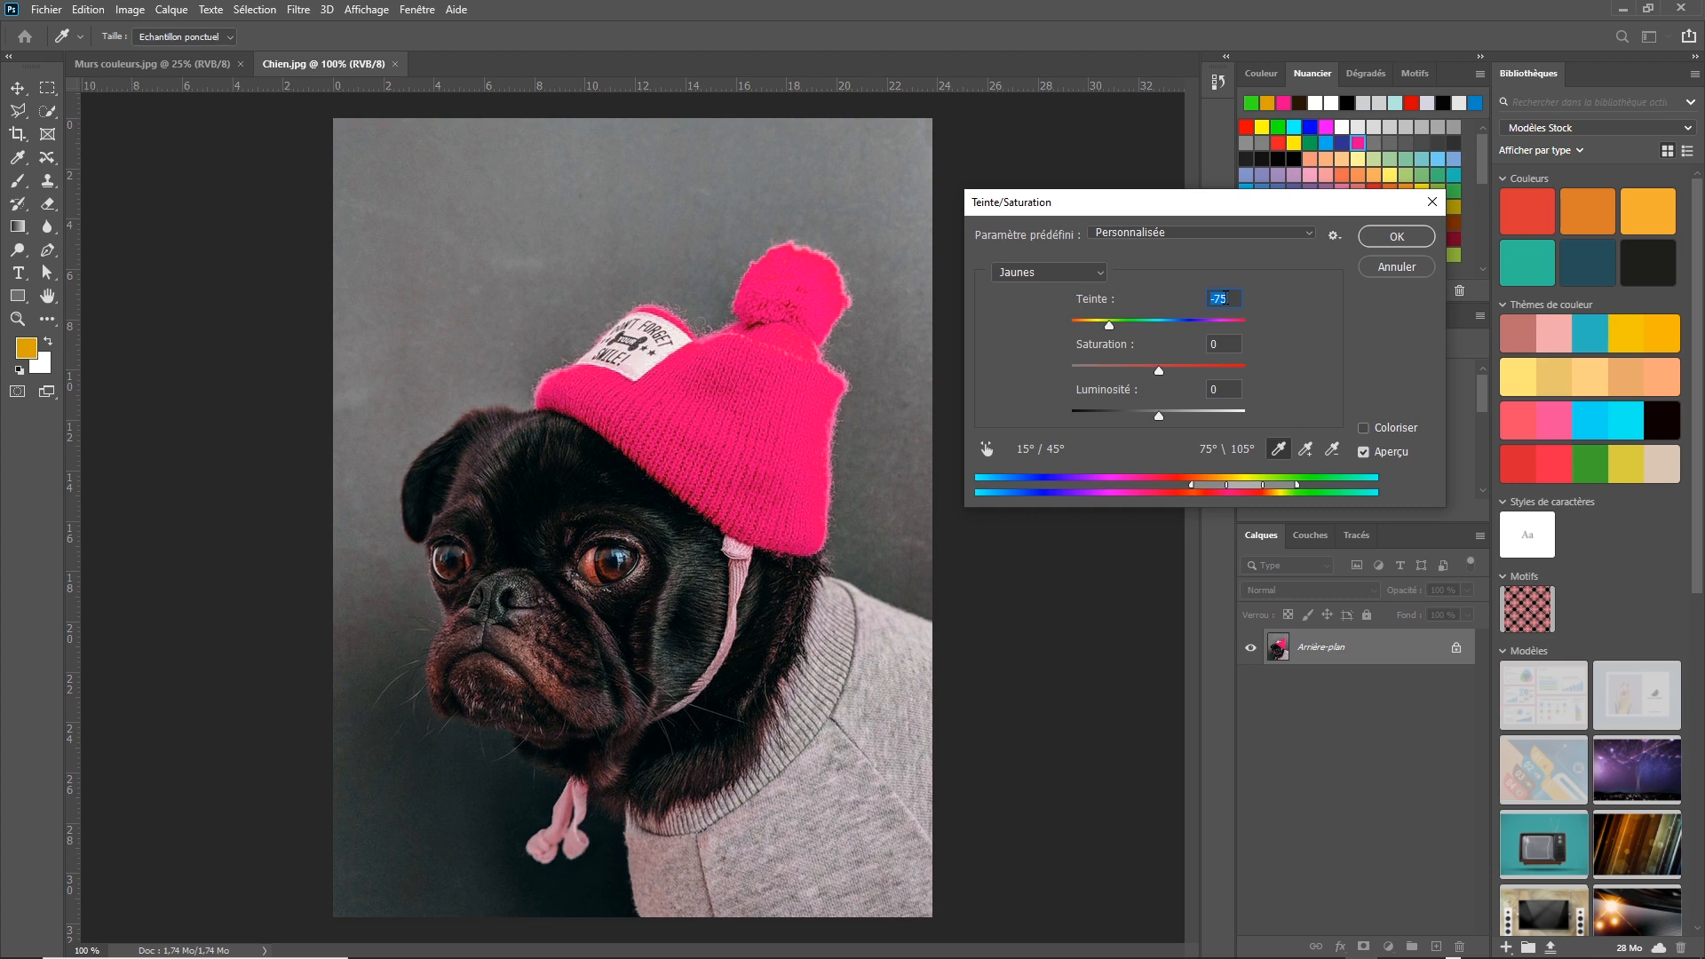
mouse_move(1109, 331)
left_mouse_down()
mouse_move(1233, 323)
mouse_move(1084, 325)
mouse_move(1235, 322)
mouse_move(1118, 325)
left_mouse_up()
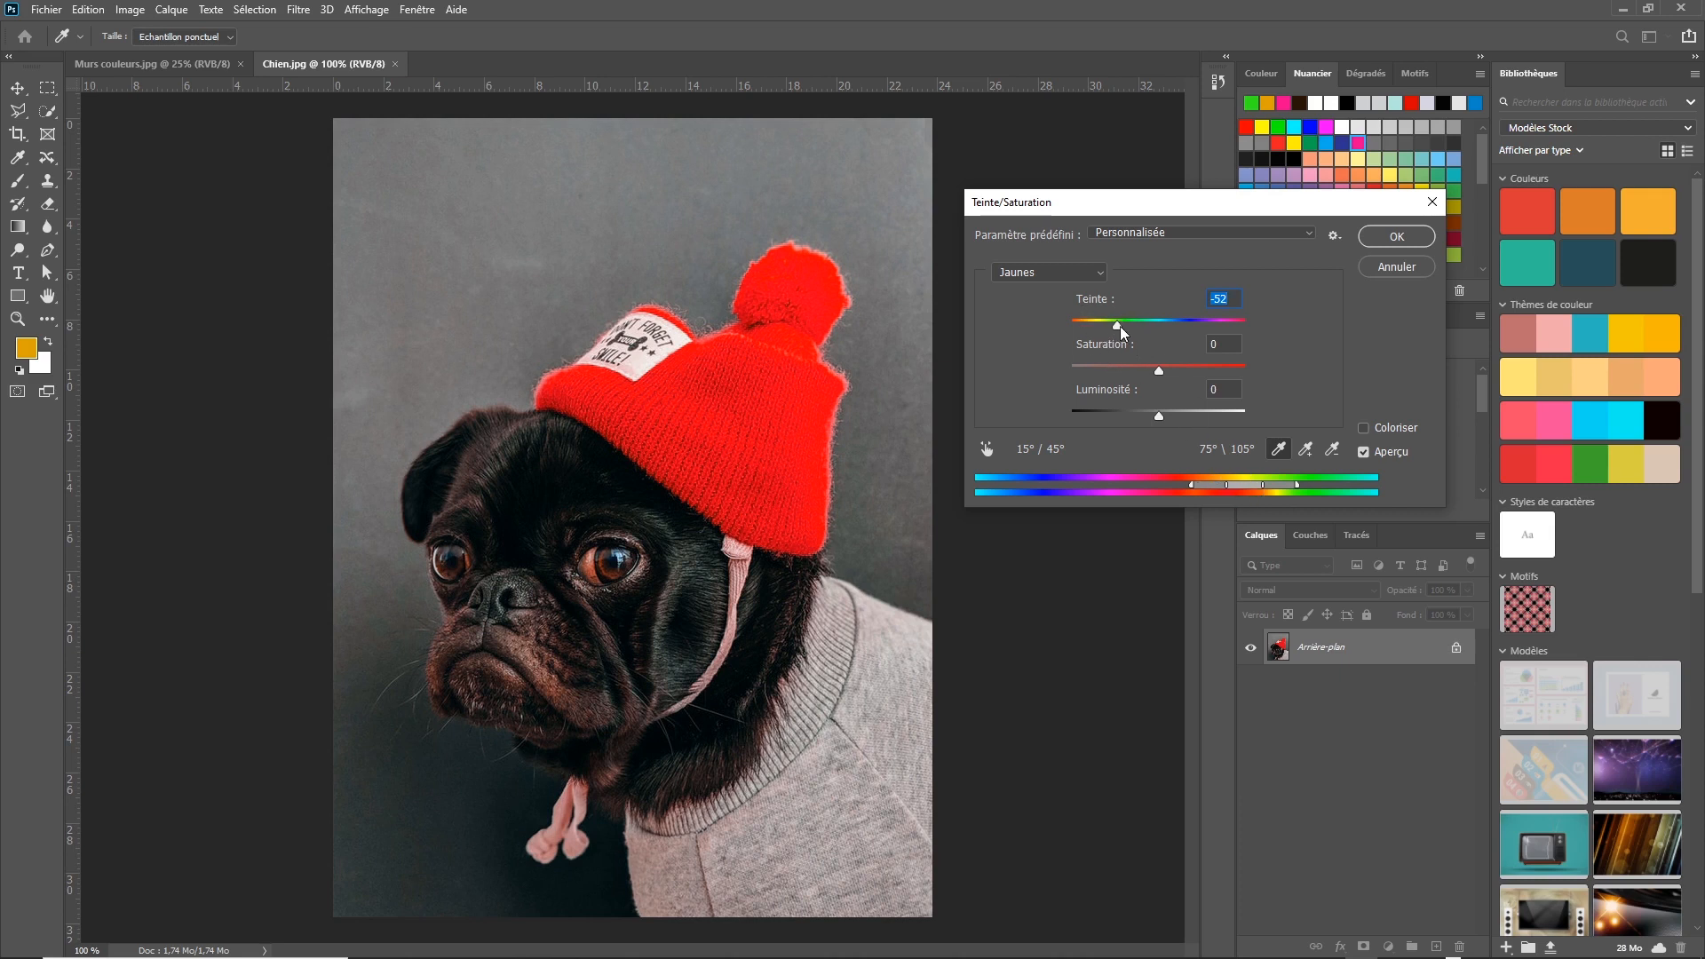
left_click_drag(1121, 327, 1167, 323)
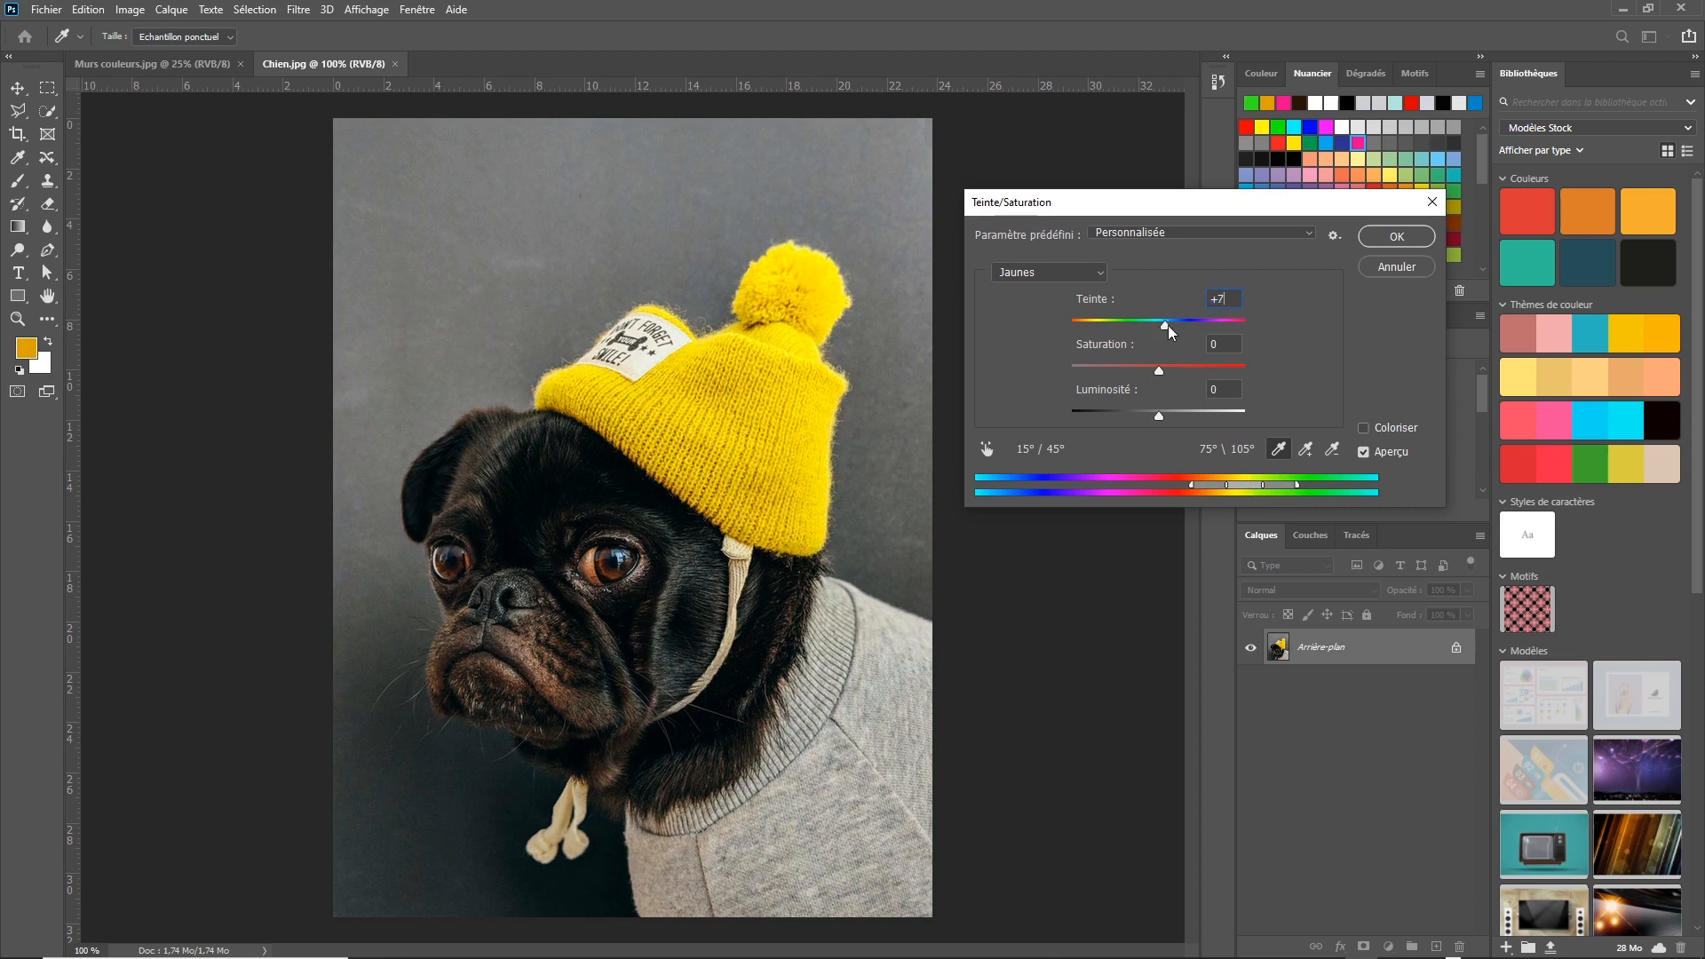
left_click_drag(1167, 325, 1194, 324)
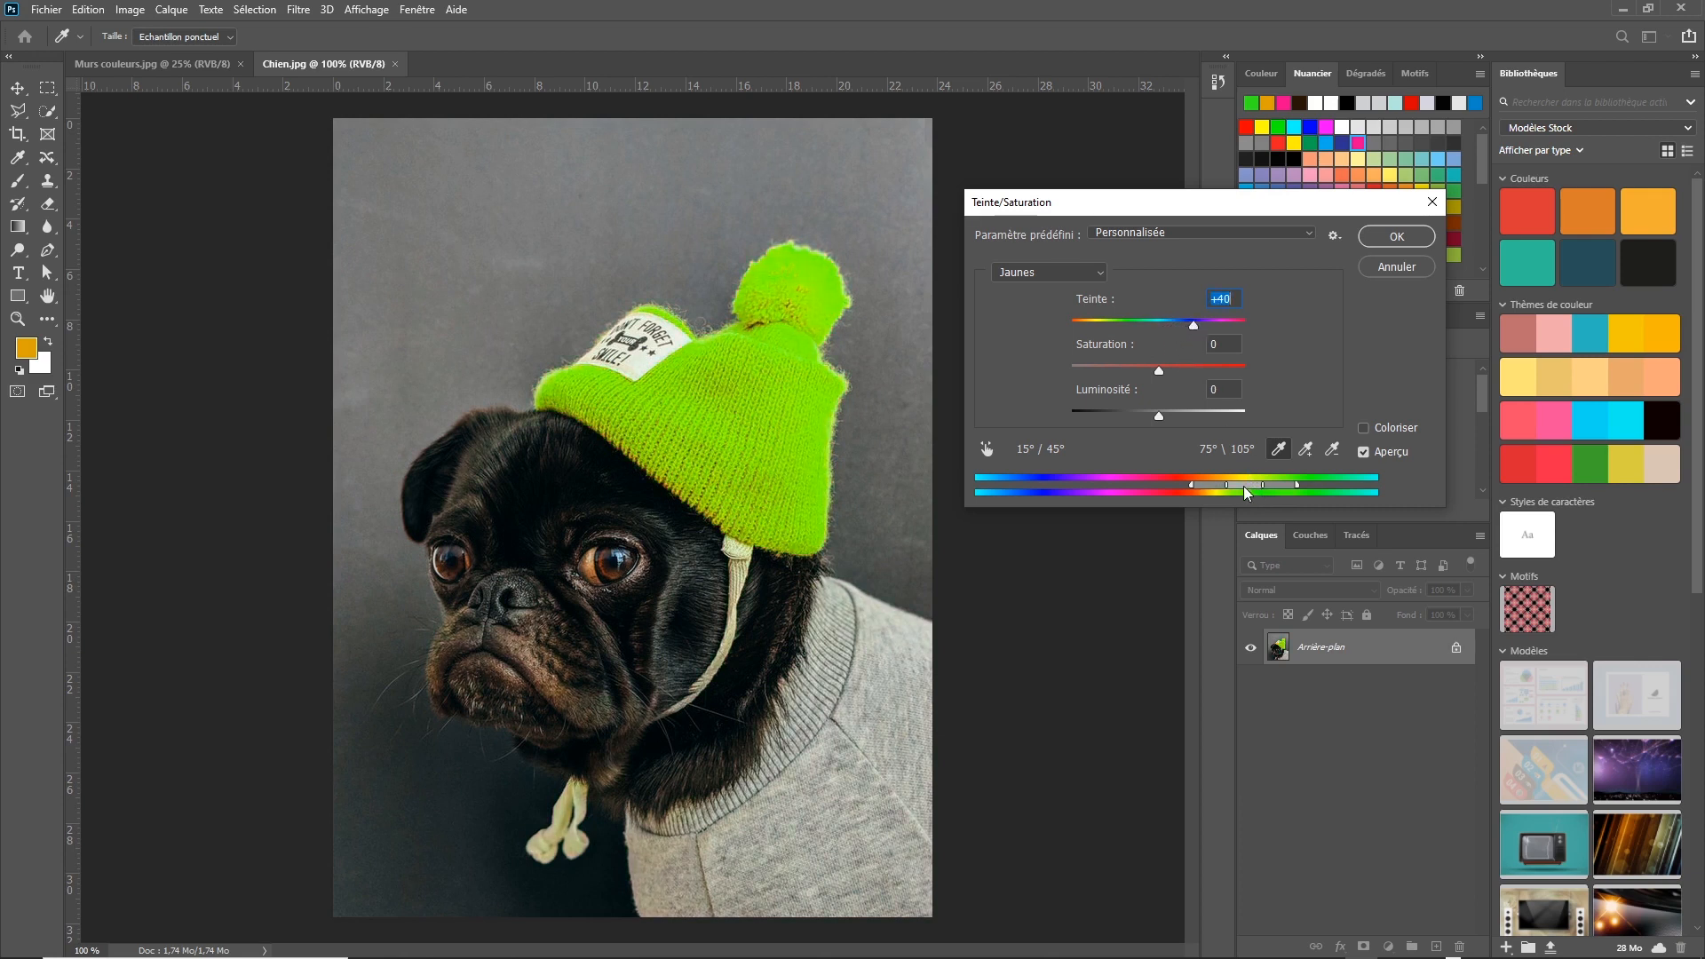
left_click_drag(1192, 325, 1091, 322)
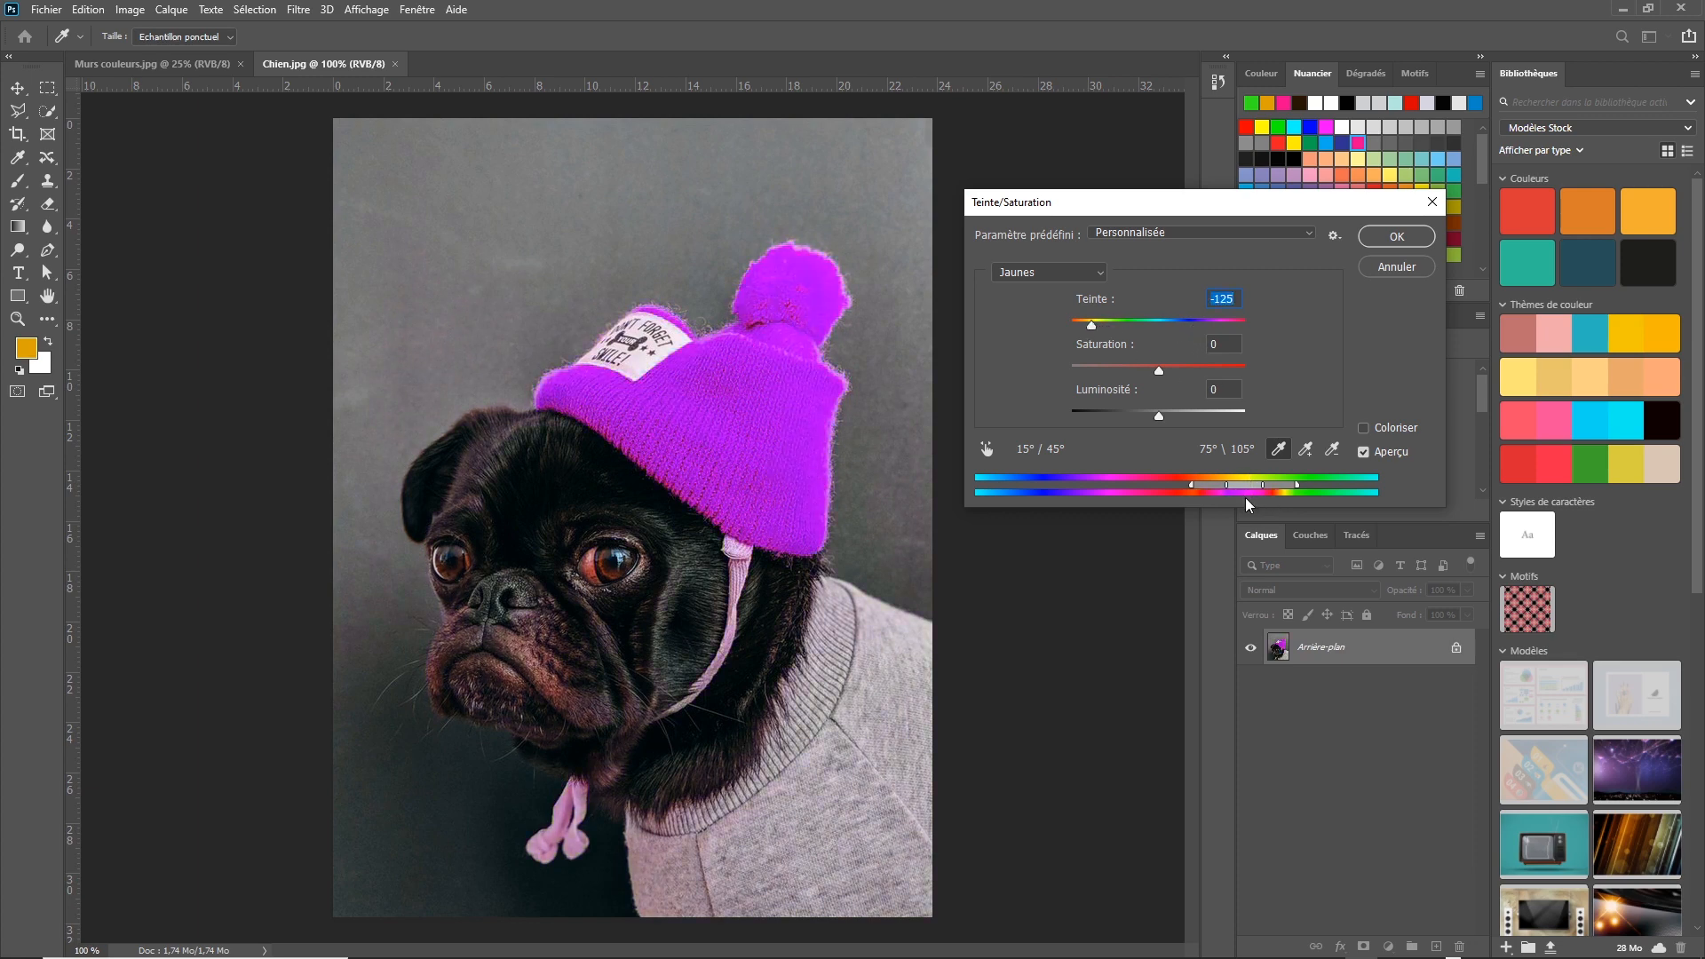
Try a hue shift that recolours the yellow hat orange, apply it, and undo the adjustment.
left_click_drag(1092, 325, 1138, 323)
left_click(1396, 236)
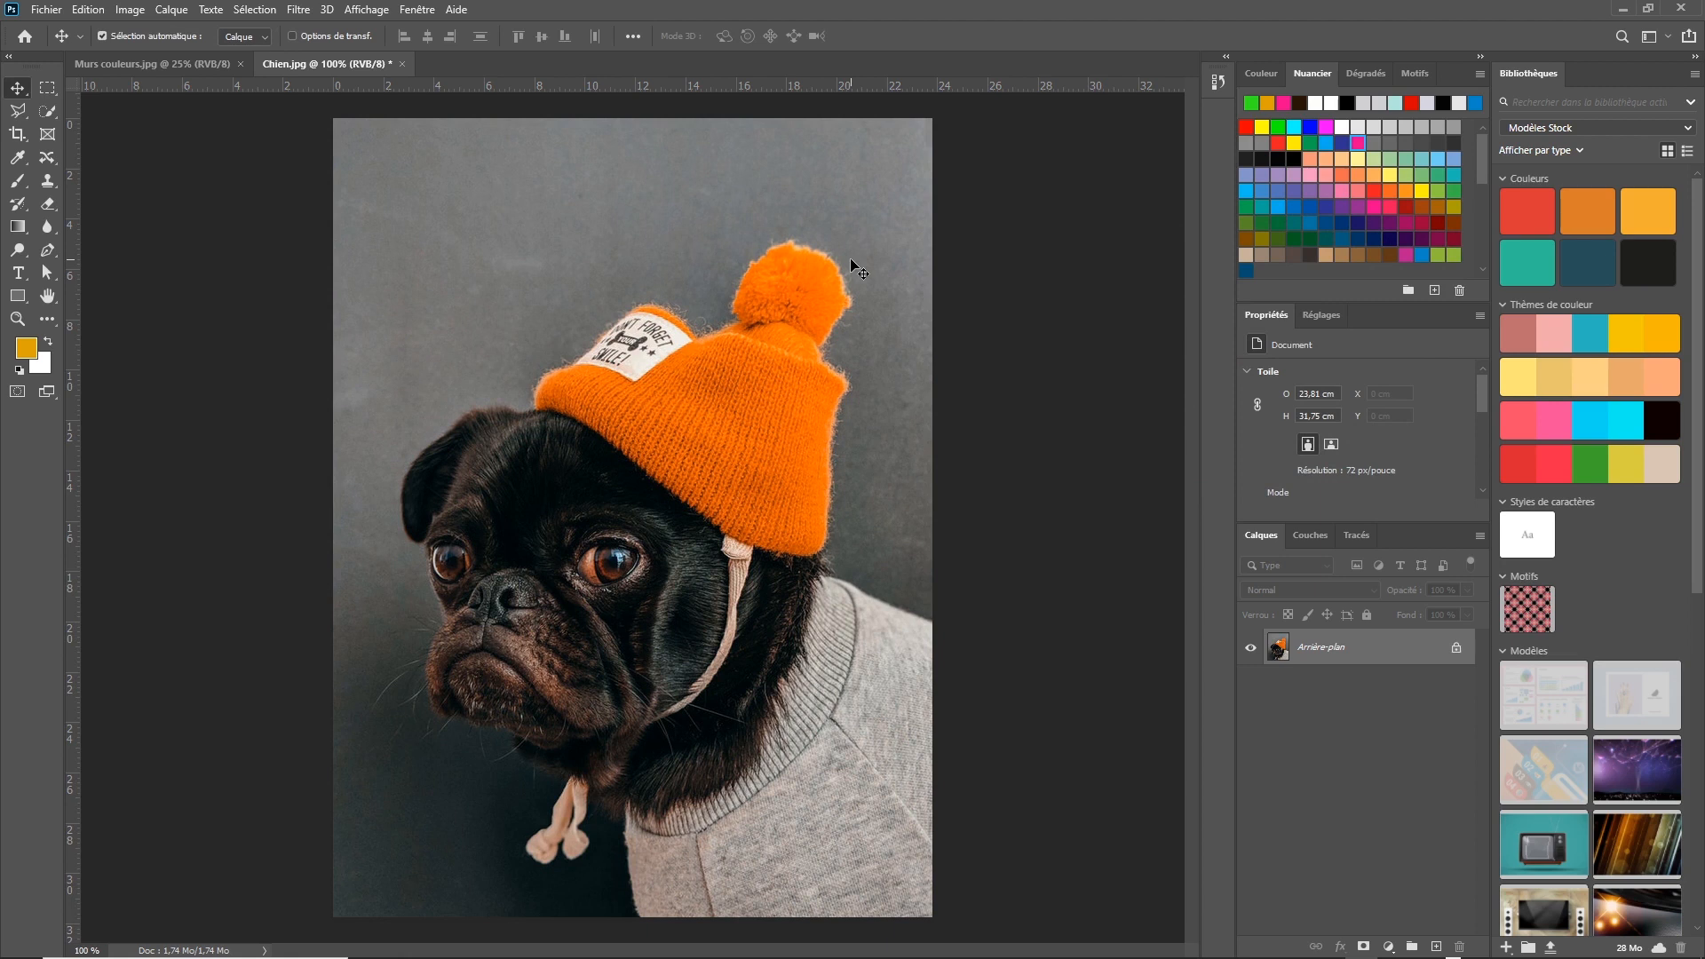
key("ctrl+z")
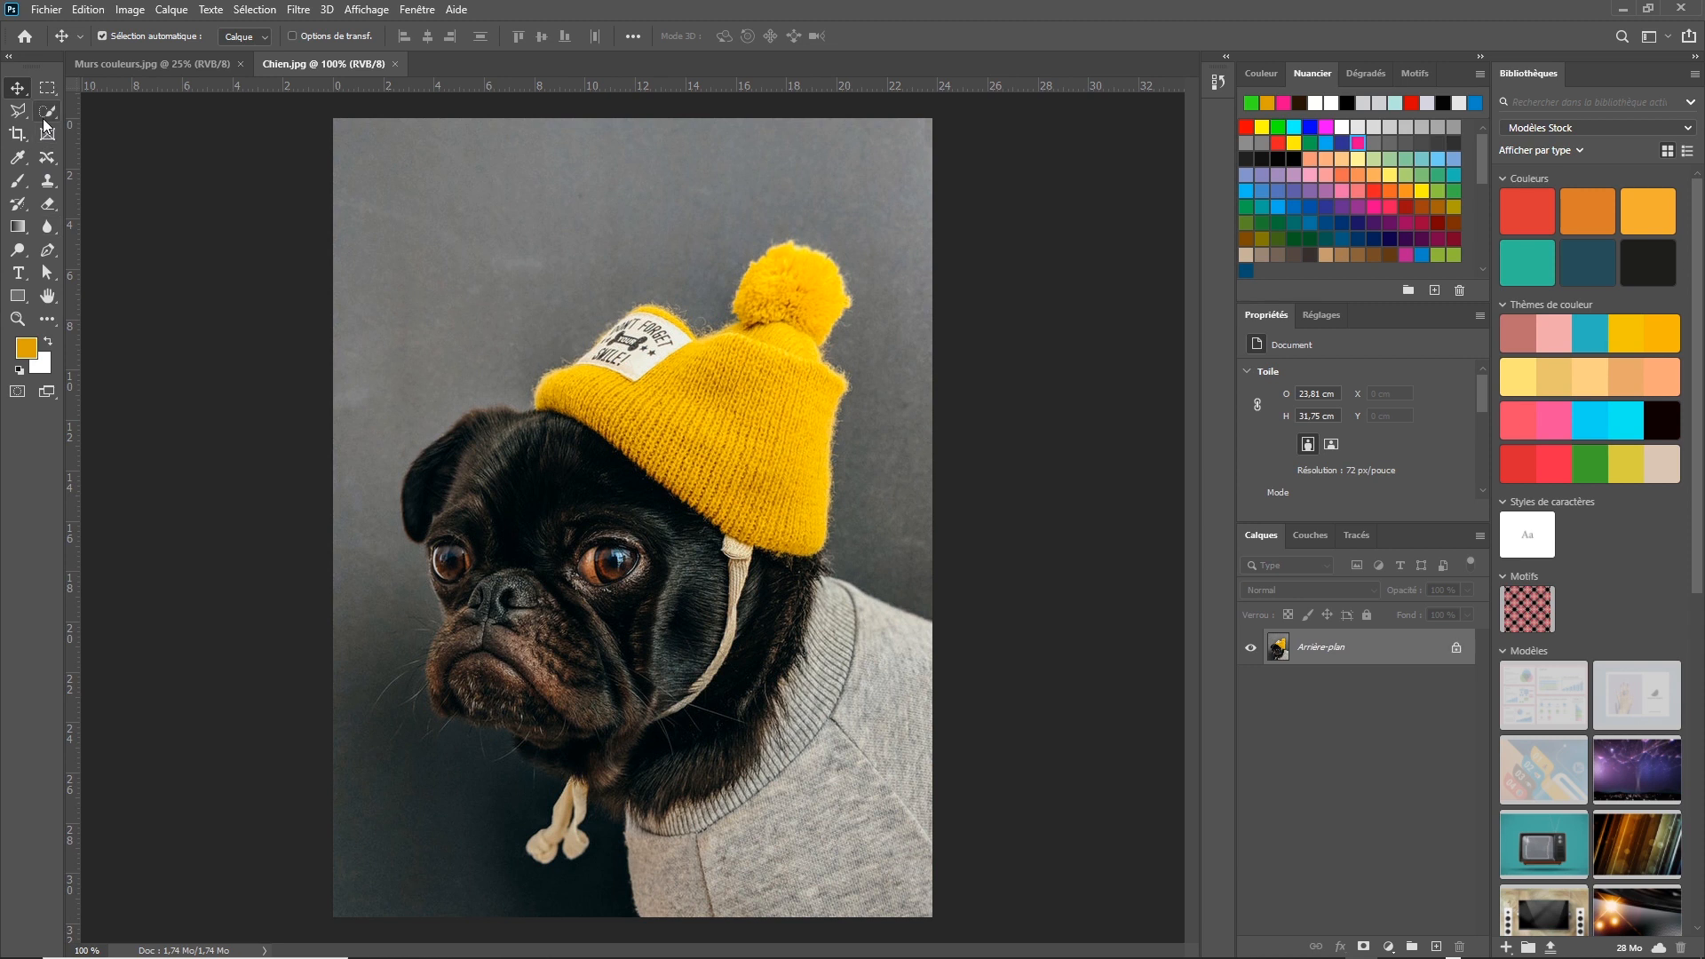
Switch from the Gradient tool to the Paint Bucket tool (Outil Pot de peinture).
left_click(18, 227)
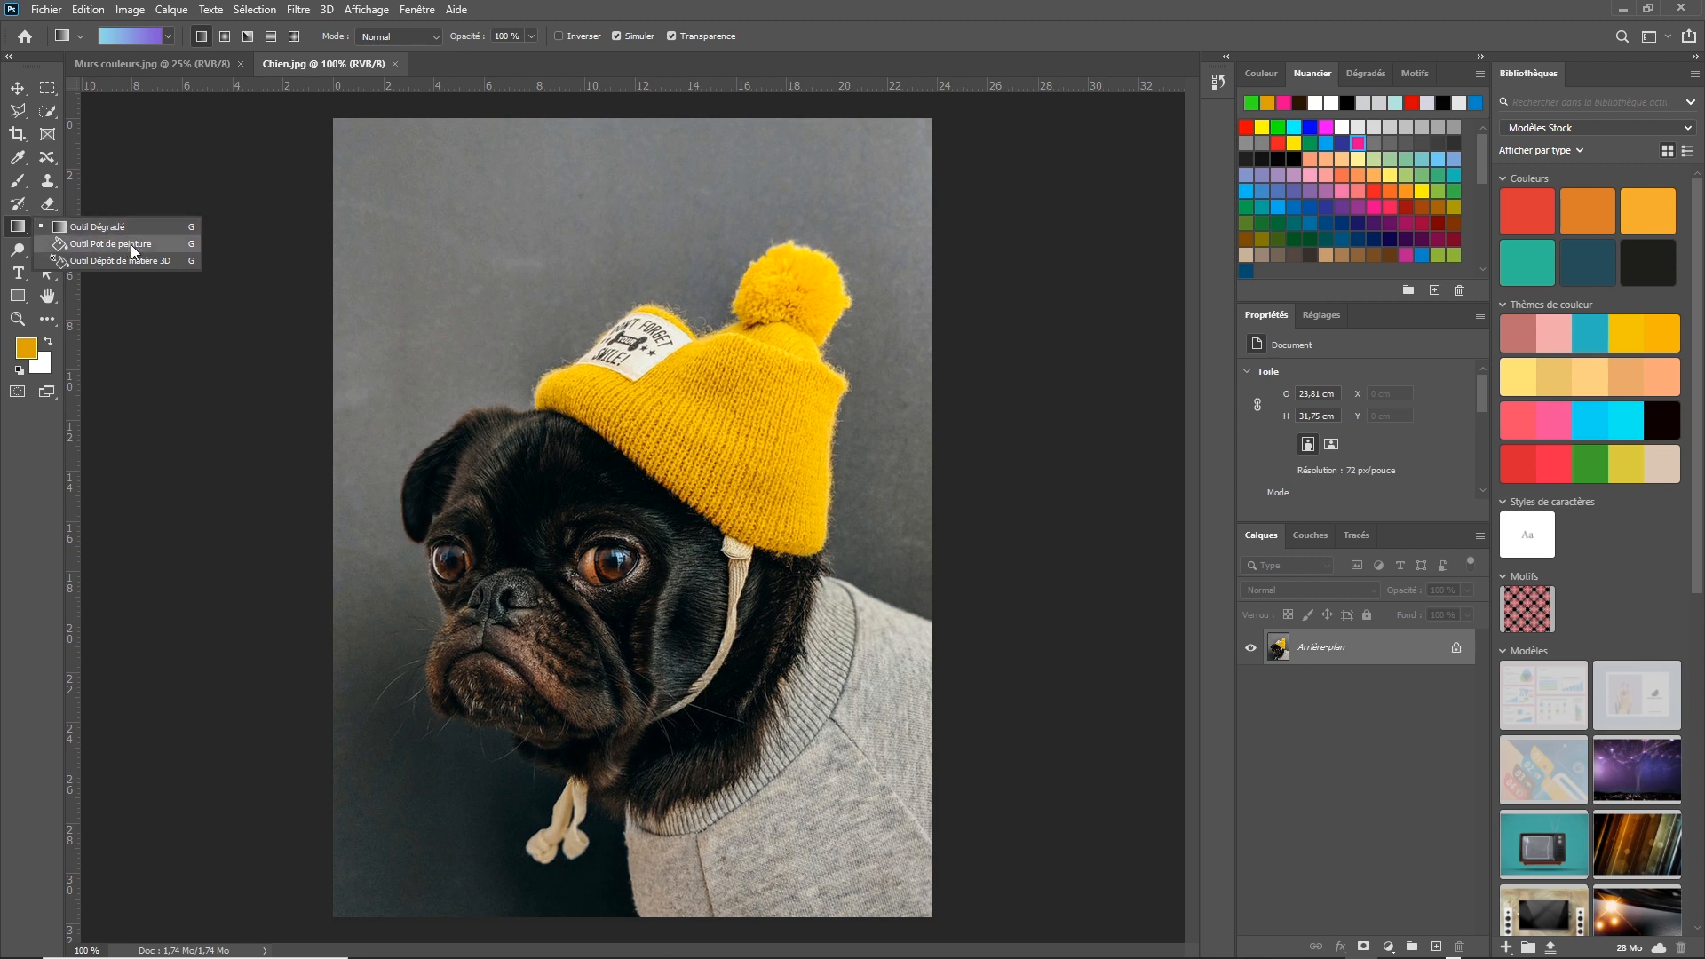
left_click(20, 228)
right_click(19, 226)
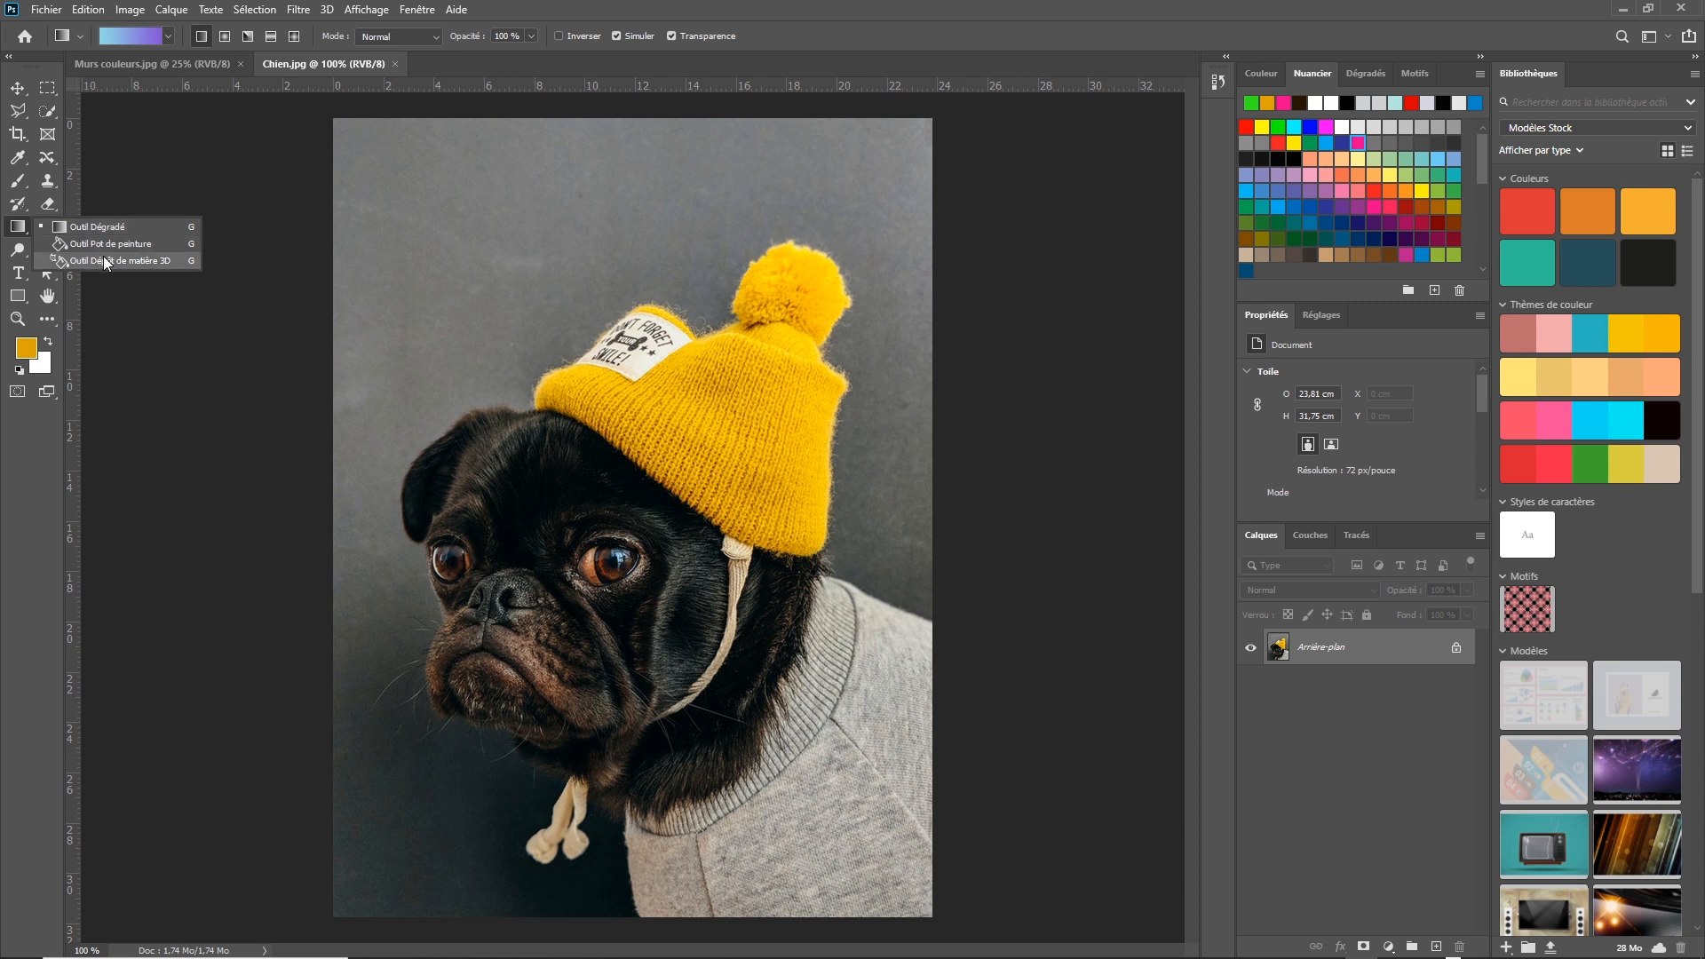
left_click(18, 230)
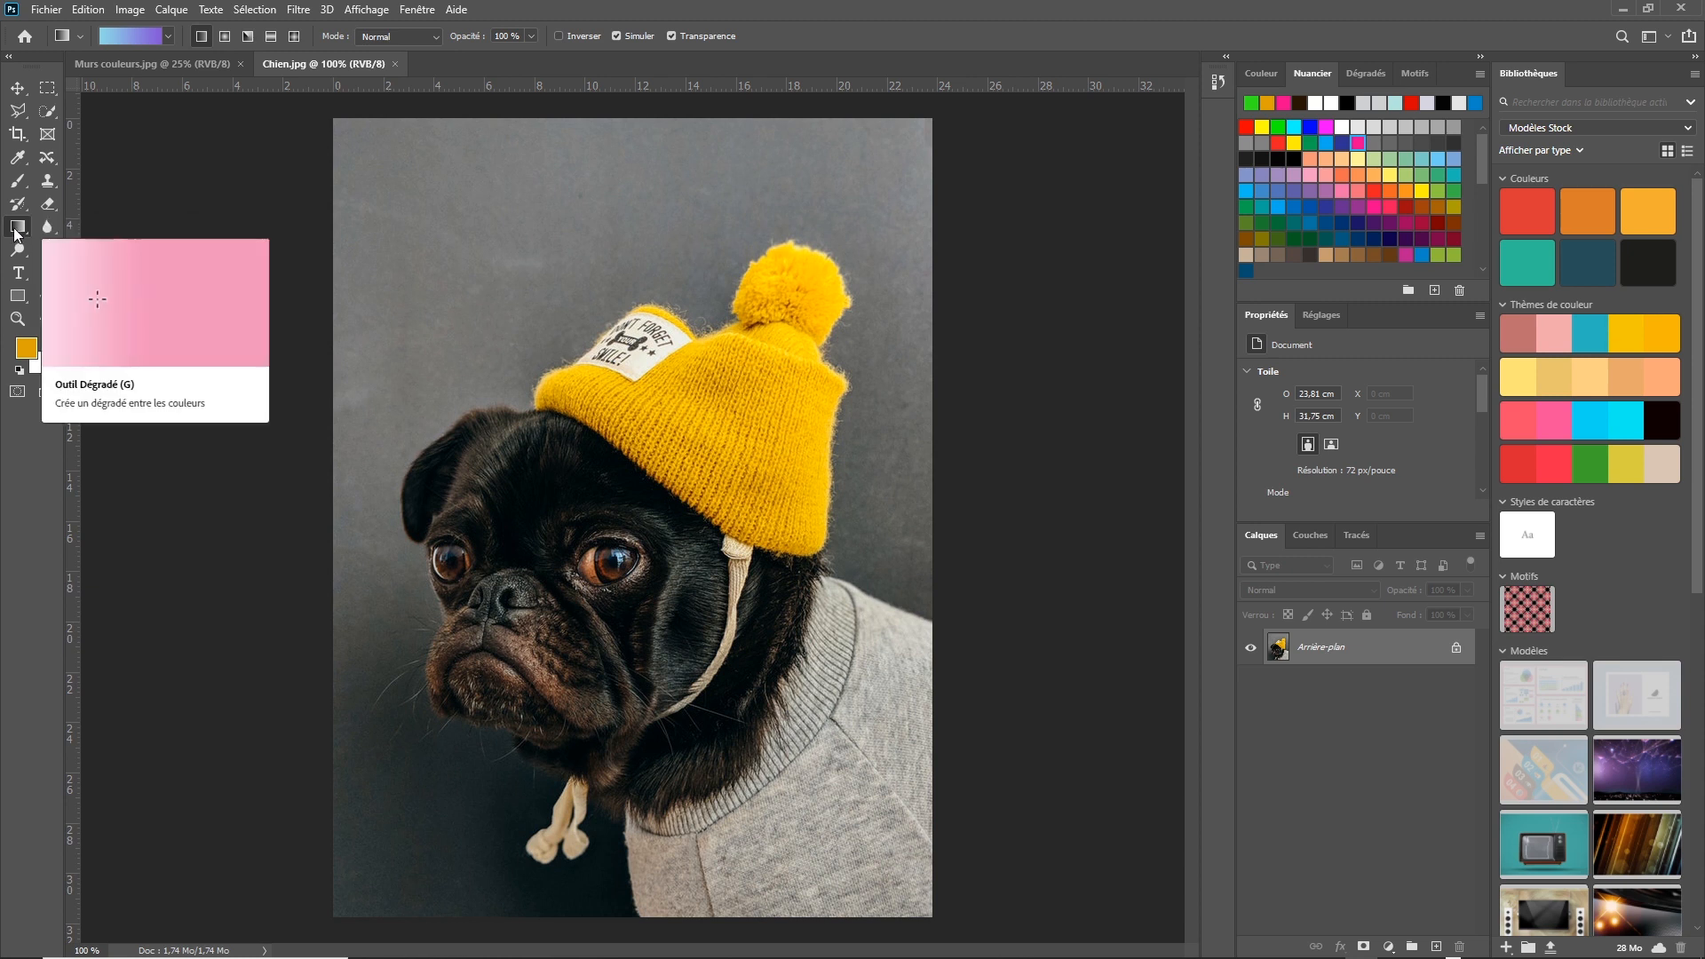
right_click(19, 228)
left_click(19, 230)
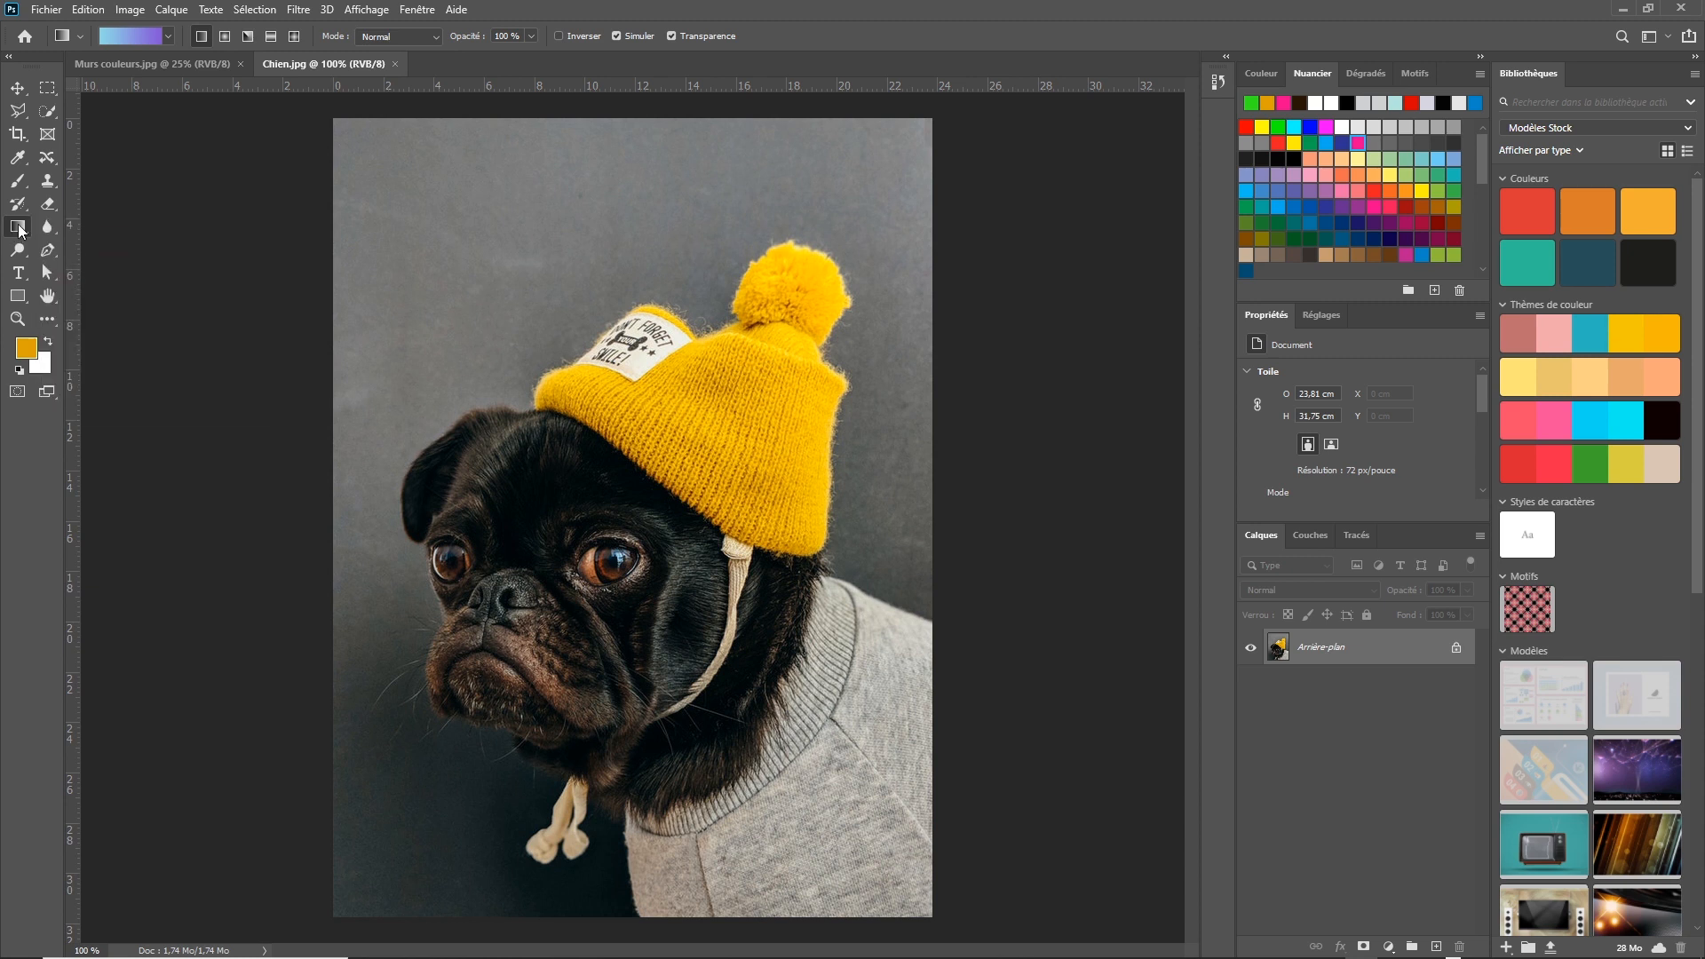
right_click(19, 230)
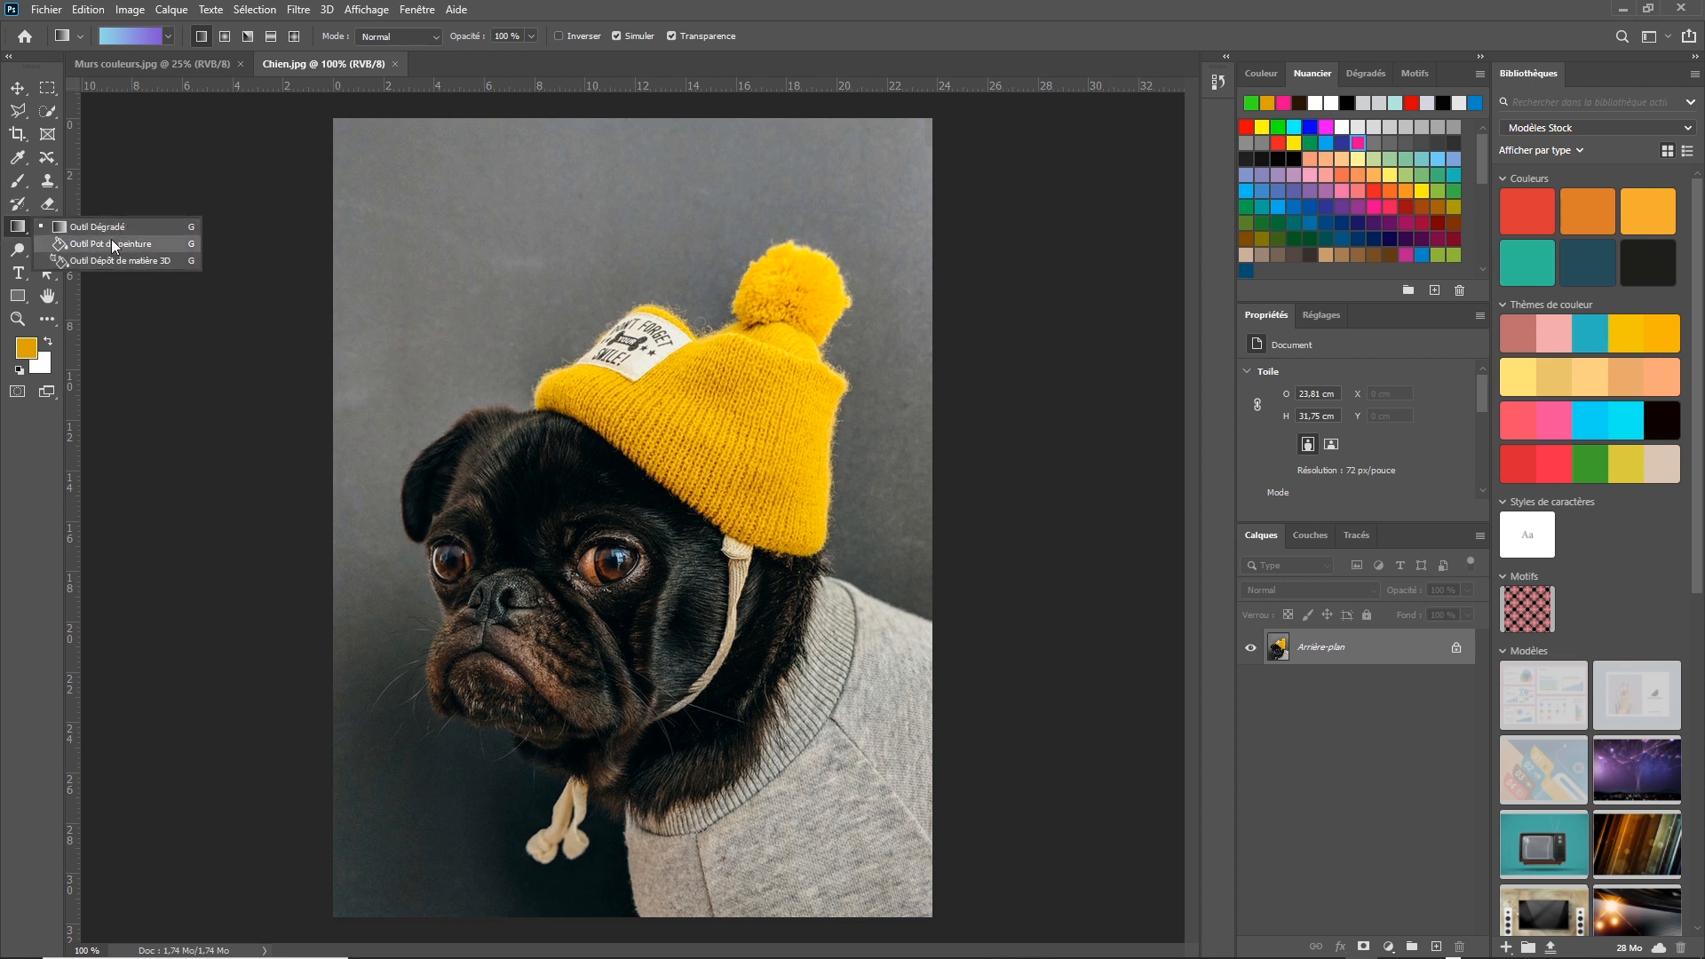
left_click(138, 243)
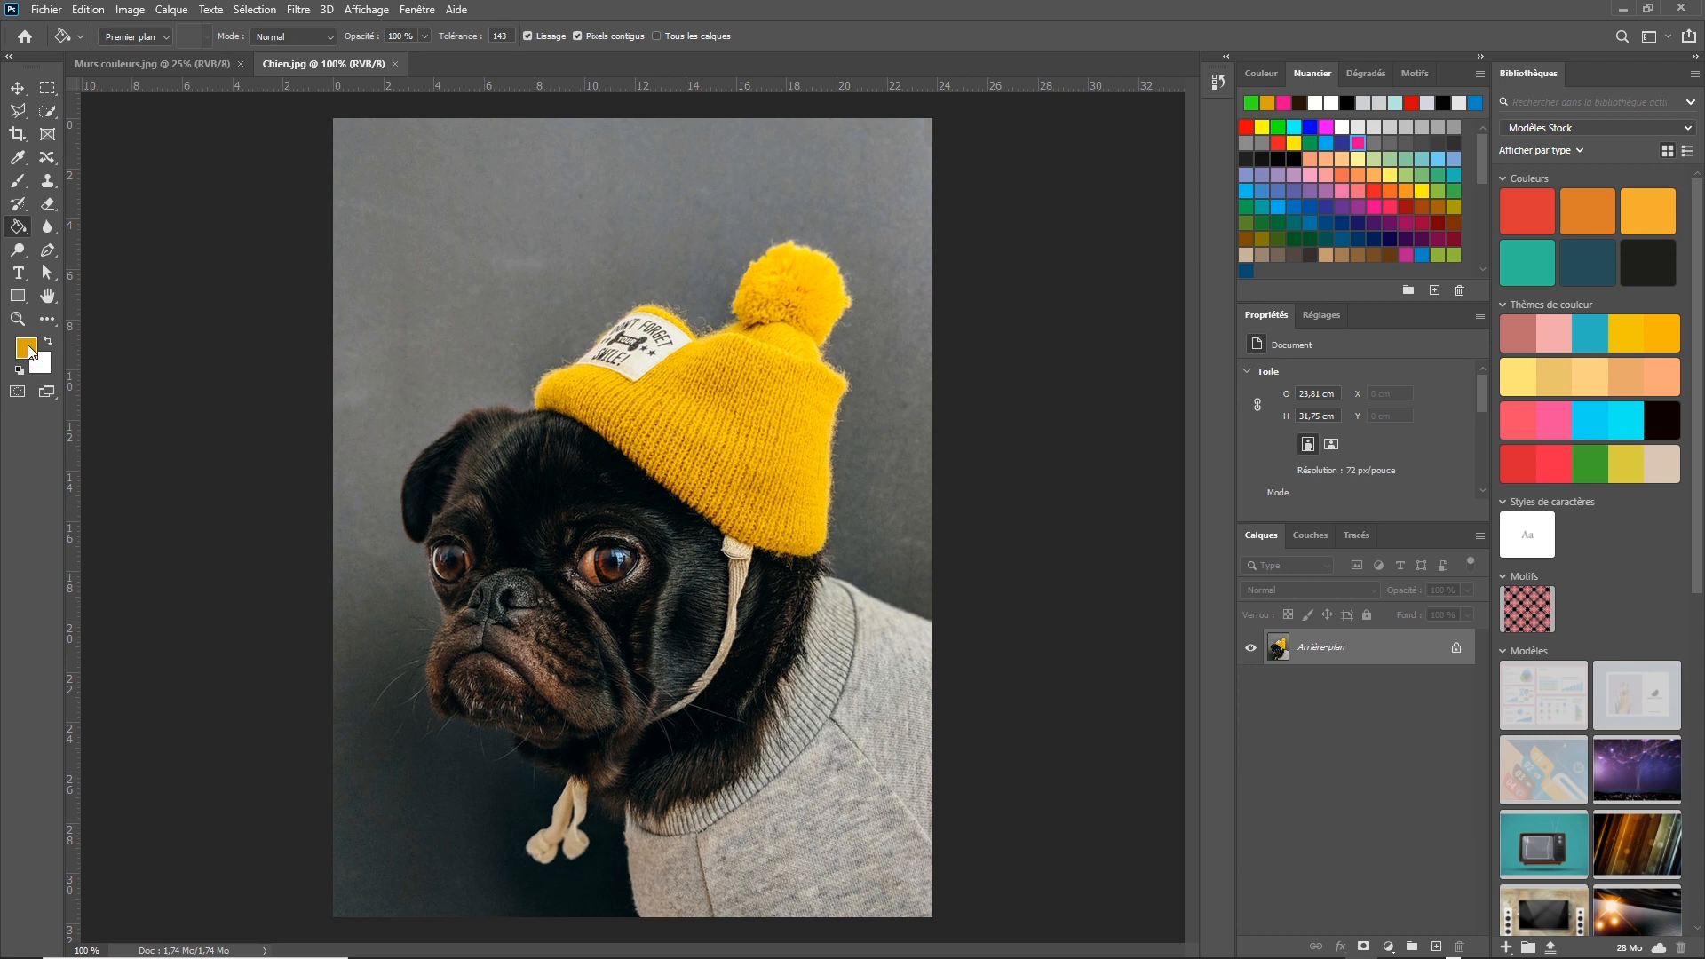
Sample several hues in the foreground colour picker and set the foreground colour to green 00a332.
left_click(27, 348)
left_click_drag(935, 544, 948, 202)
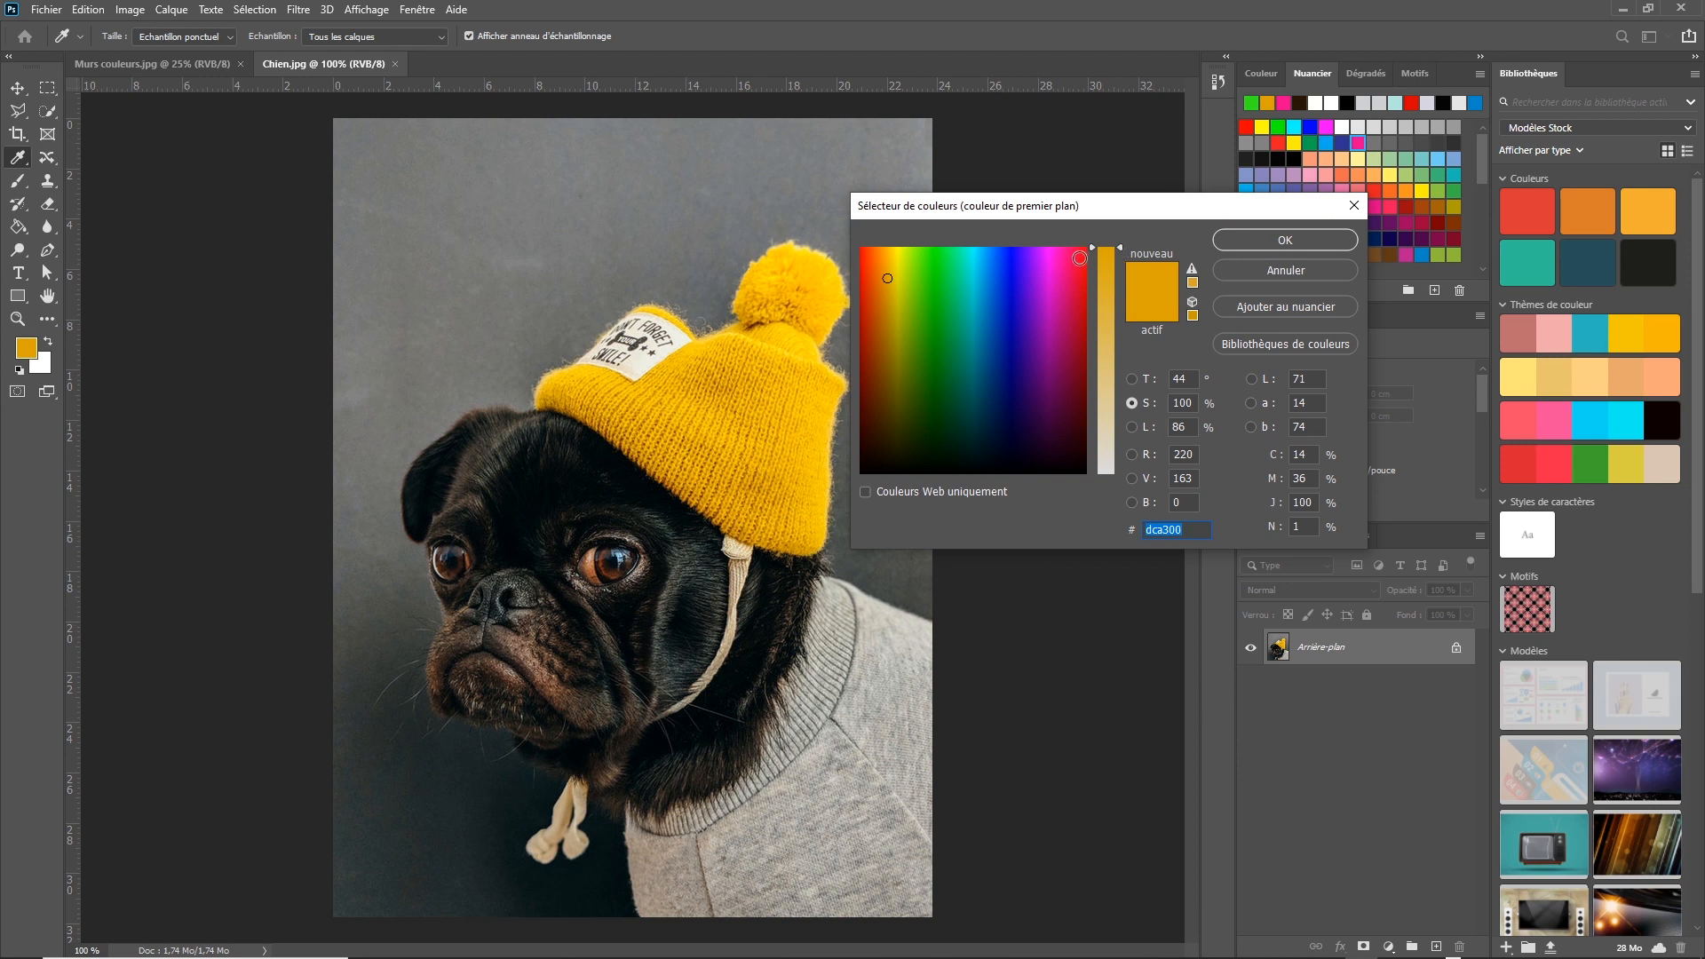
left_click(1079, 259)
left_click(1031, 281)
left_click(952, 294)
left_click(897, 272)
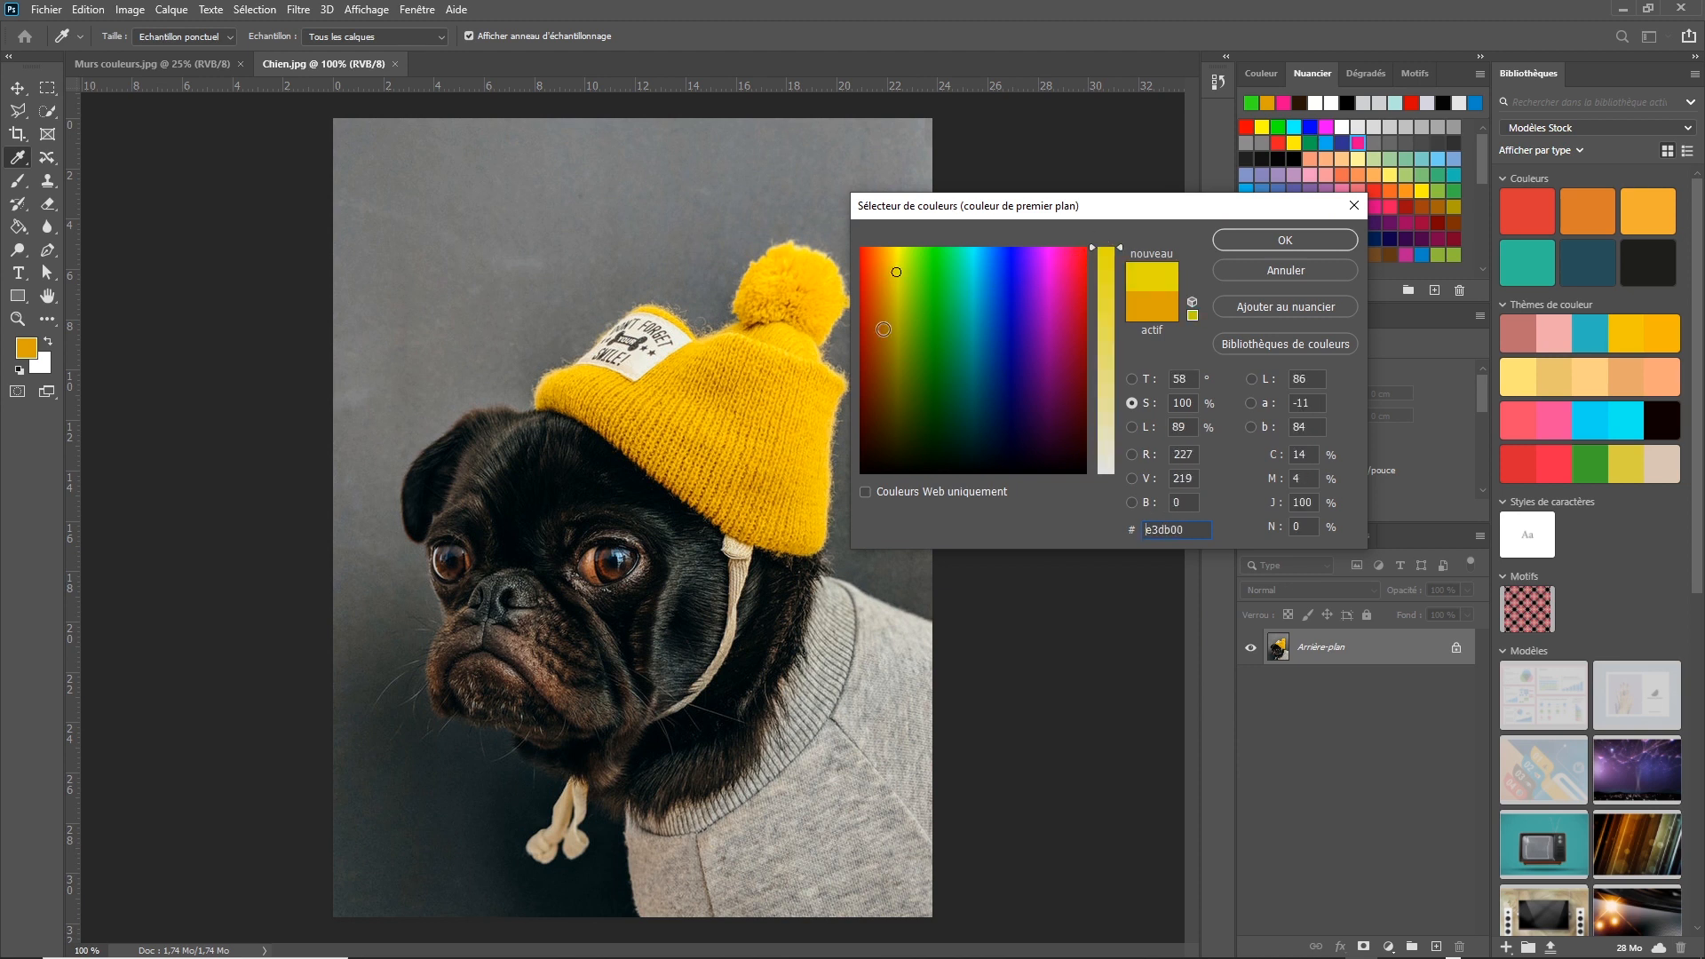
left_click(883, 328)
left_click(960, 422)
left_click(1010, 296)
left_click(1045, 294)
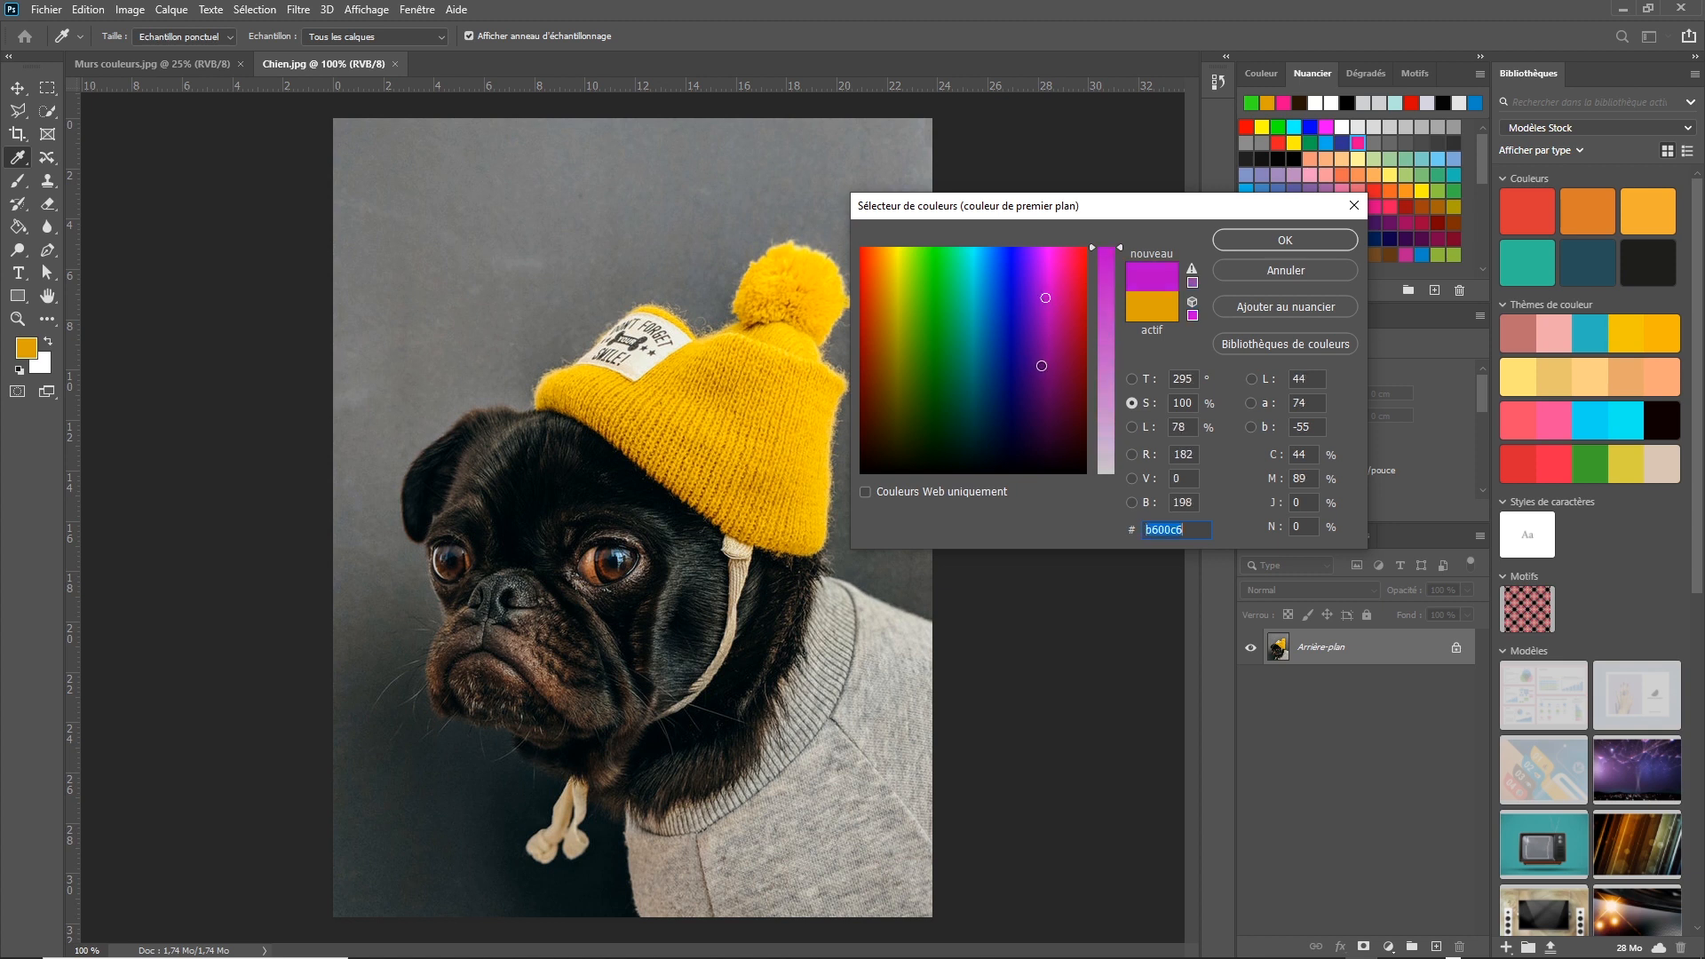
left_click(1017, 306)
left_click(1018, 275)
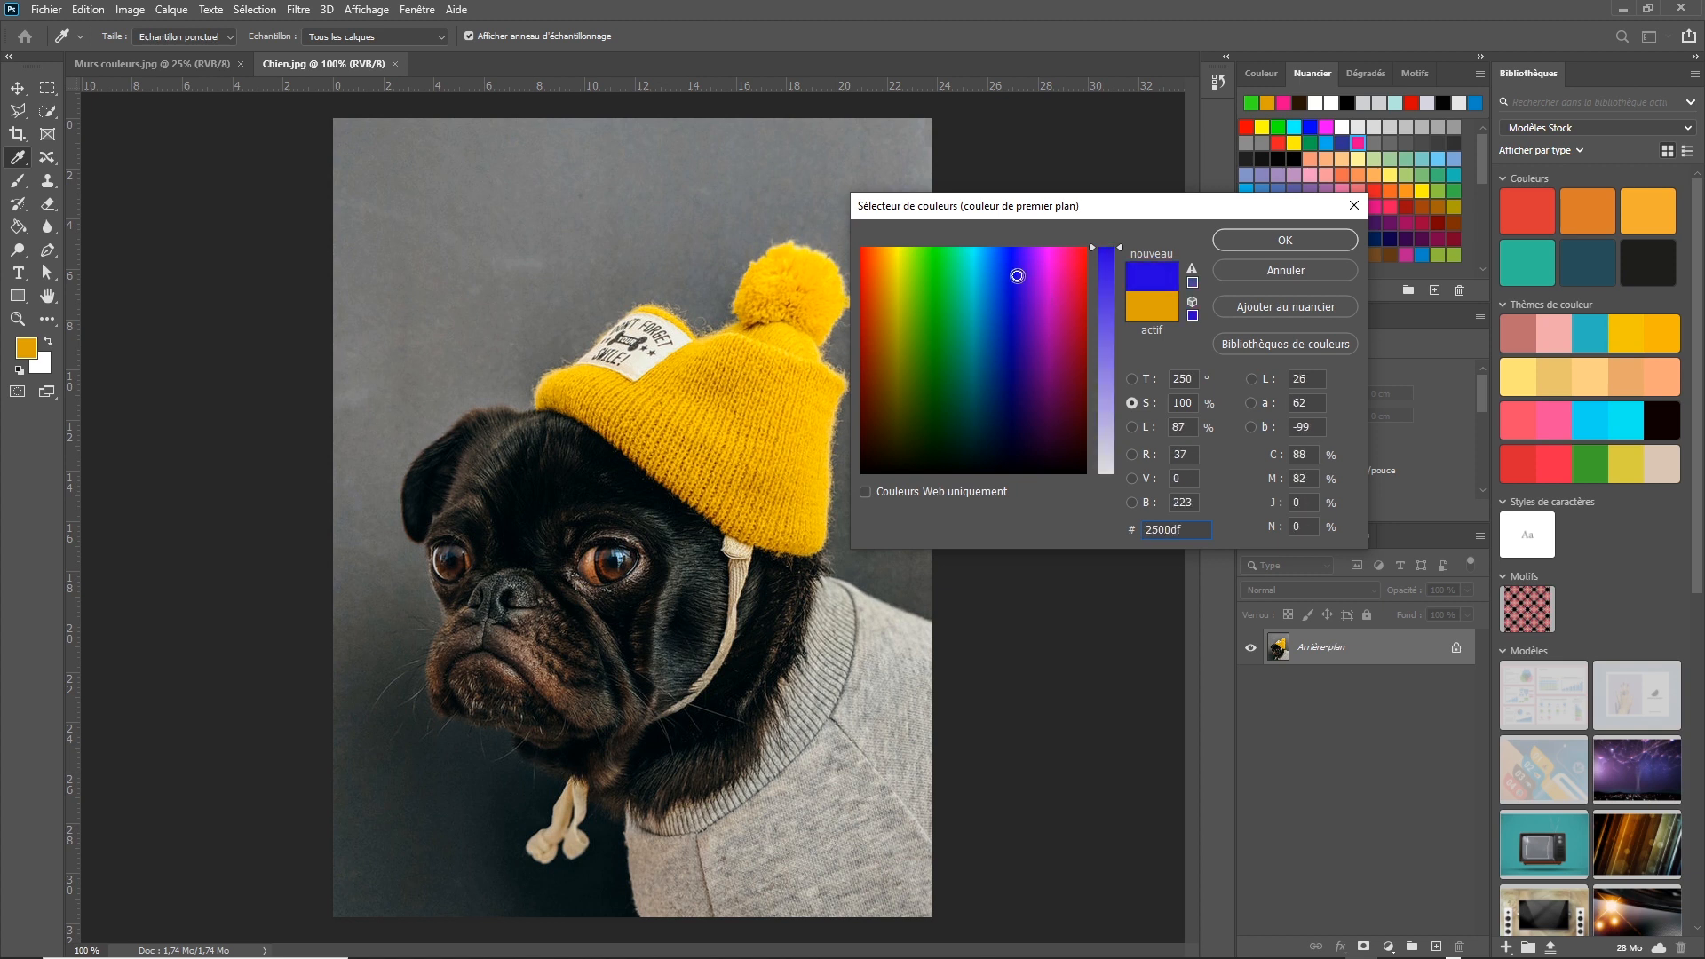
left_click_drag(1048, 212, 1027, 185)
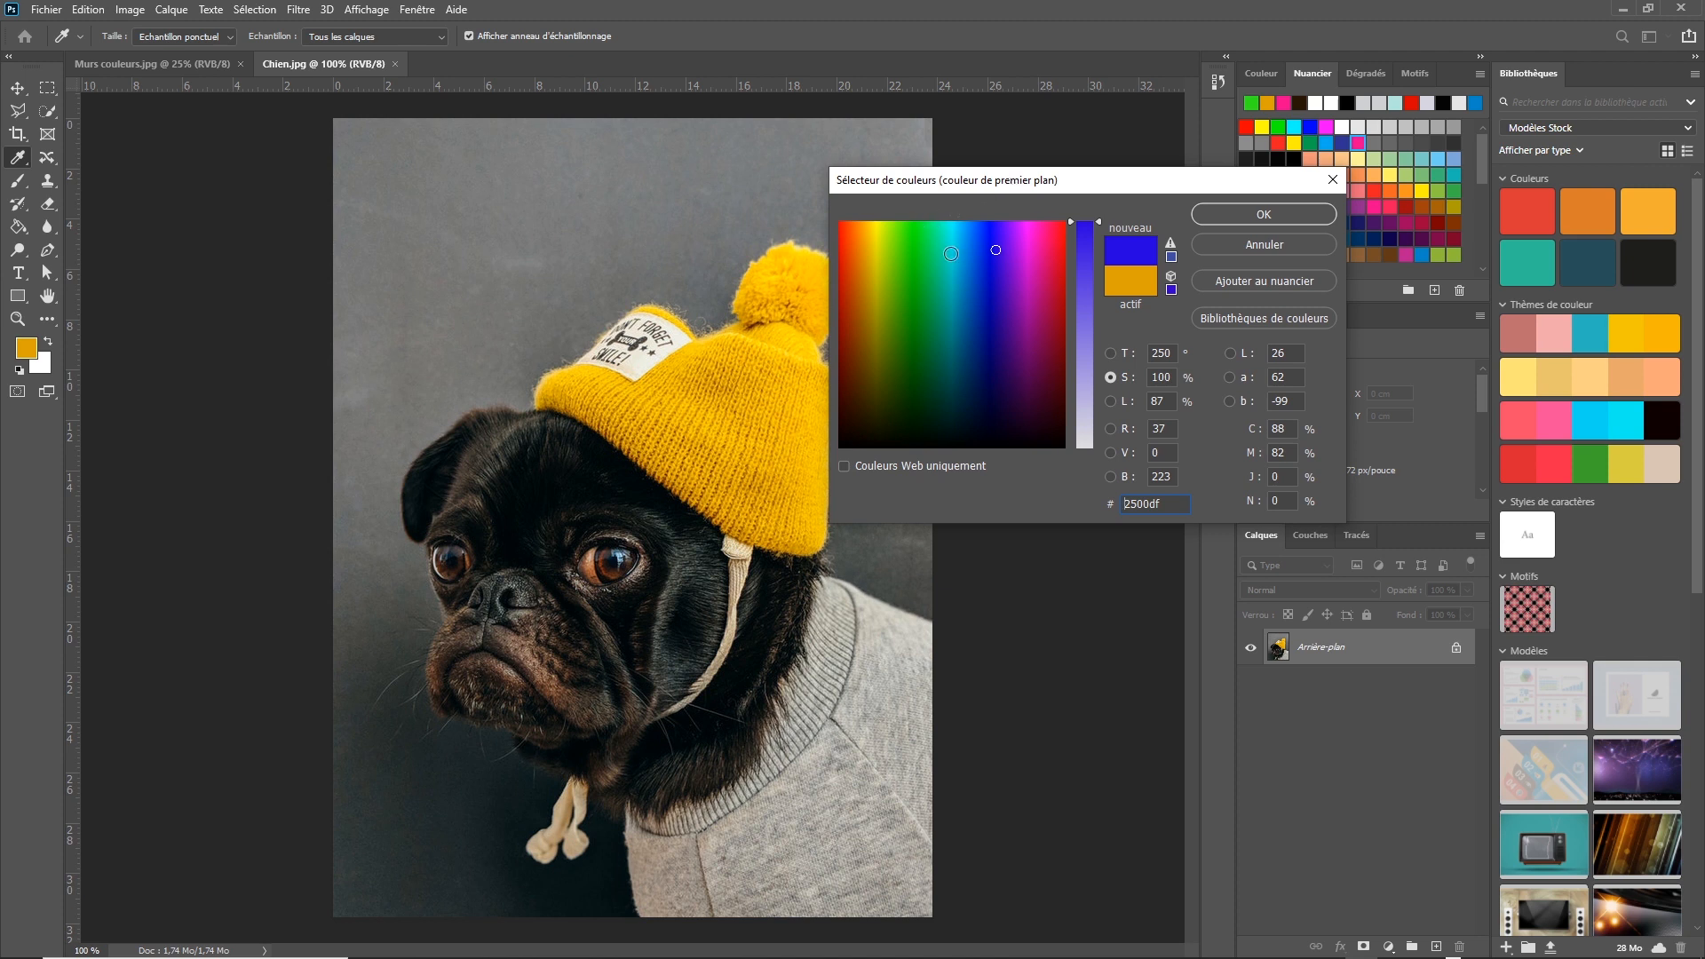
left_click(983, 301)
left_click(1035, 320)
left_click(1038, 238)
left_click(1015, 347)
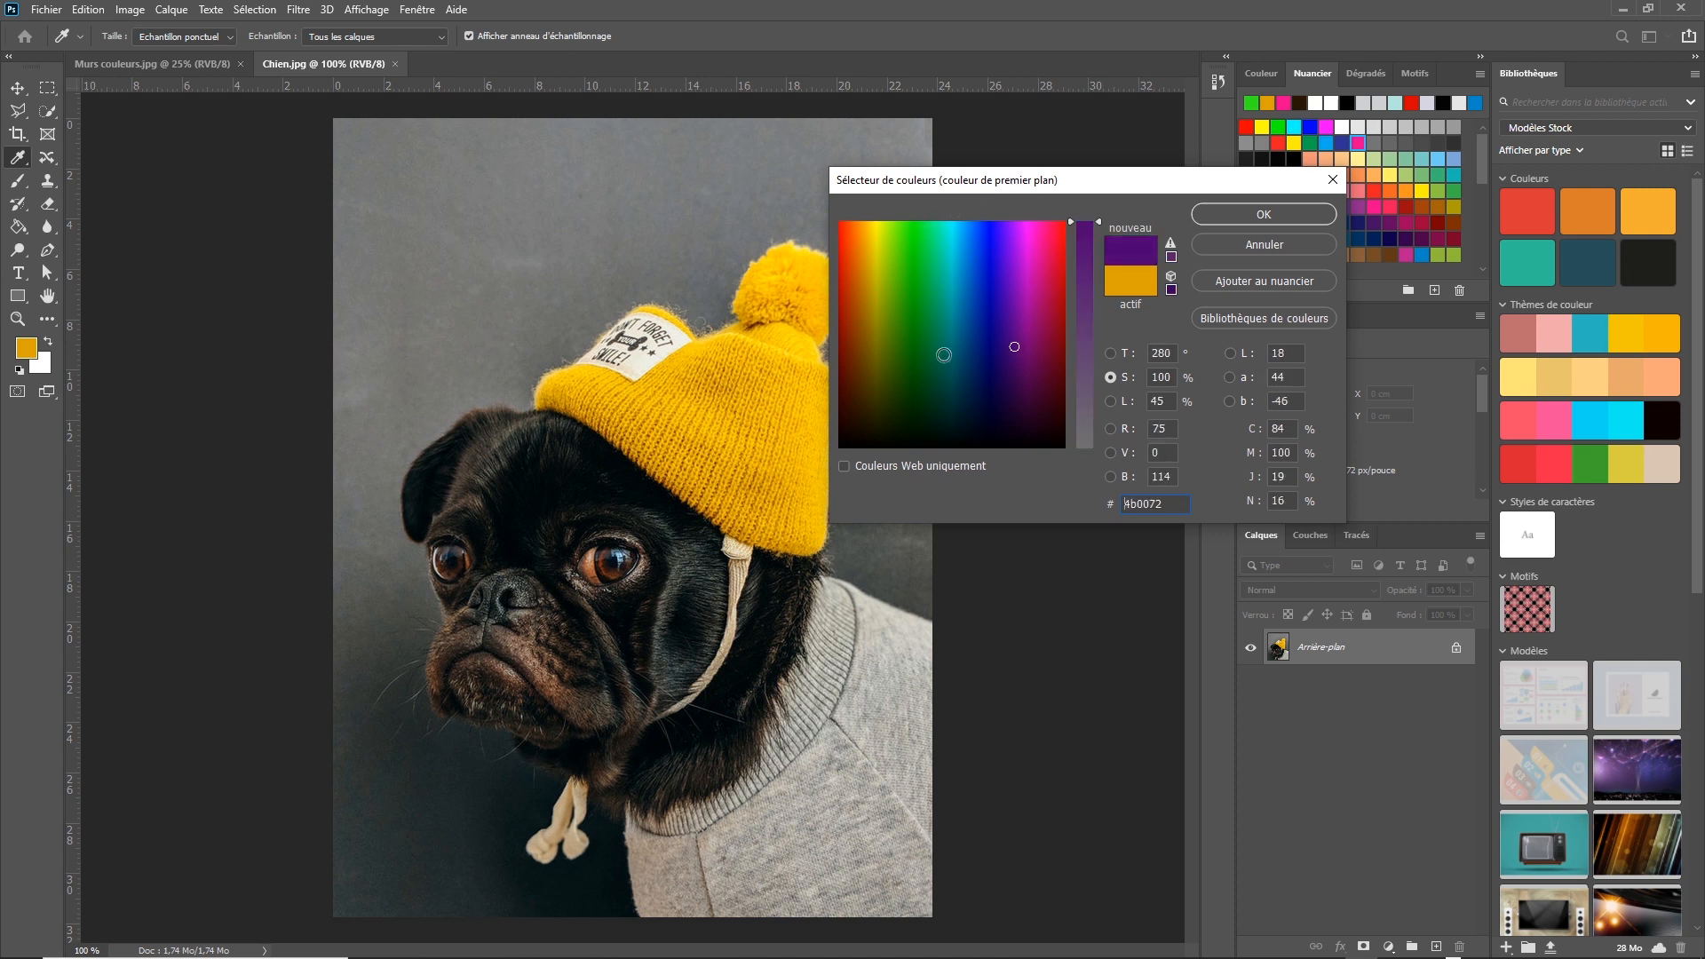
left_click(926, 302)
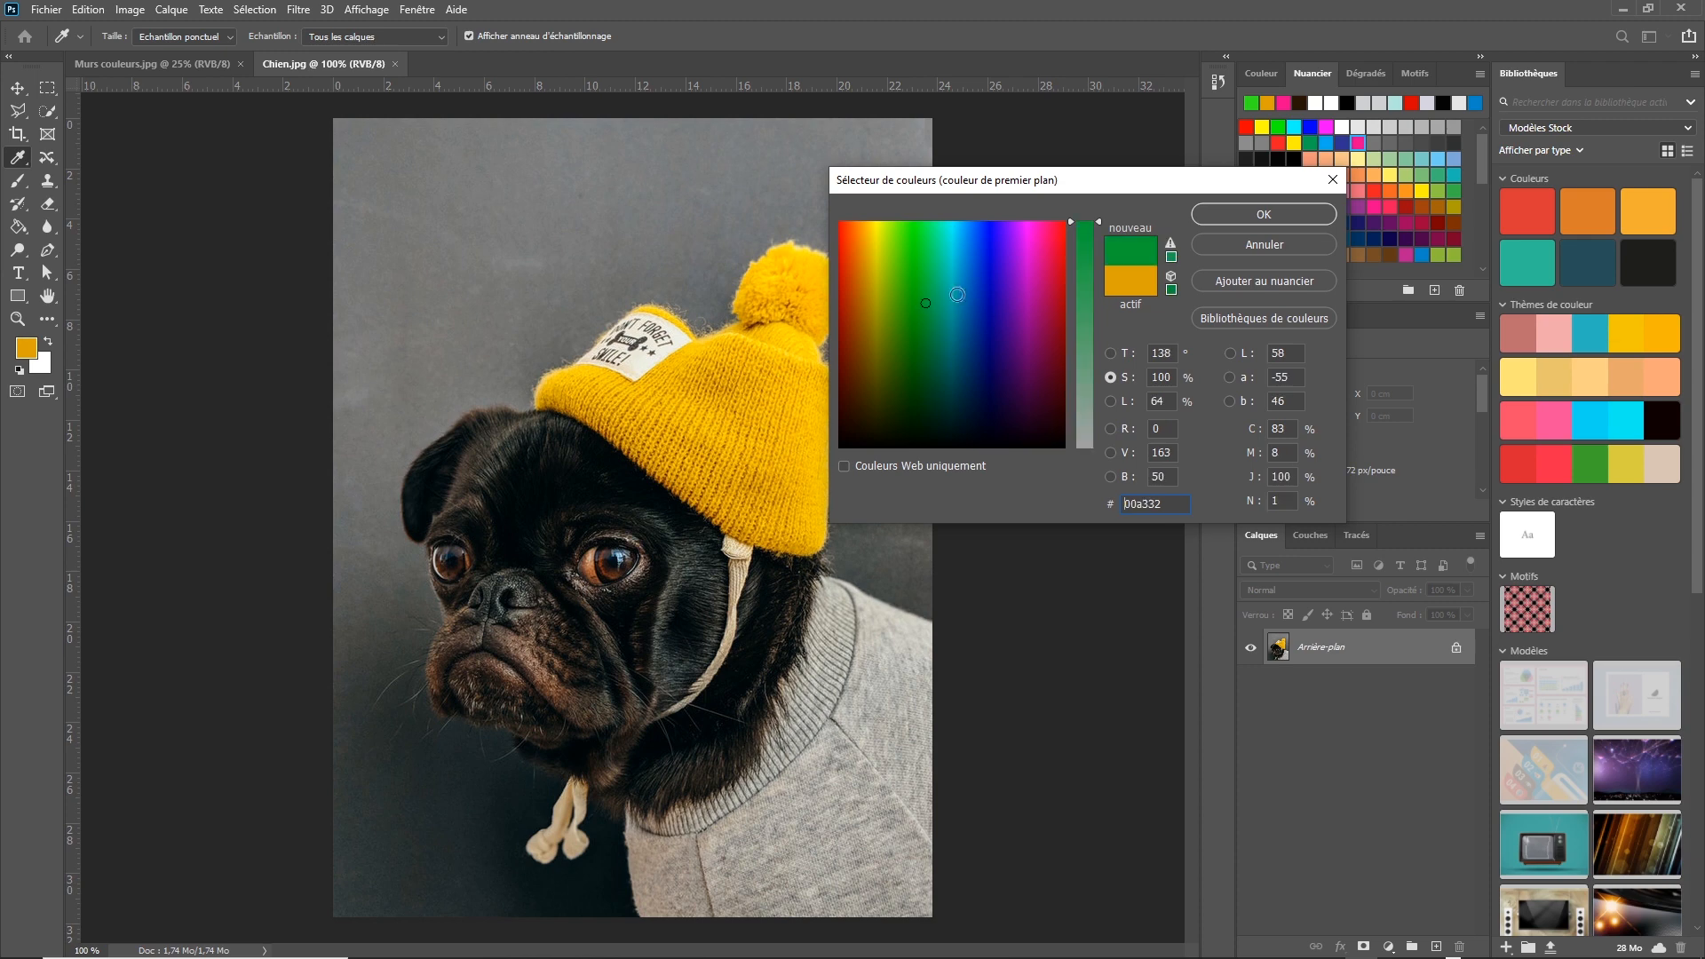
left_click(1205, 221)
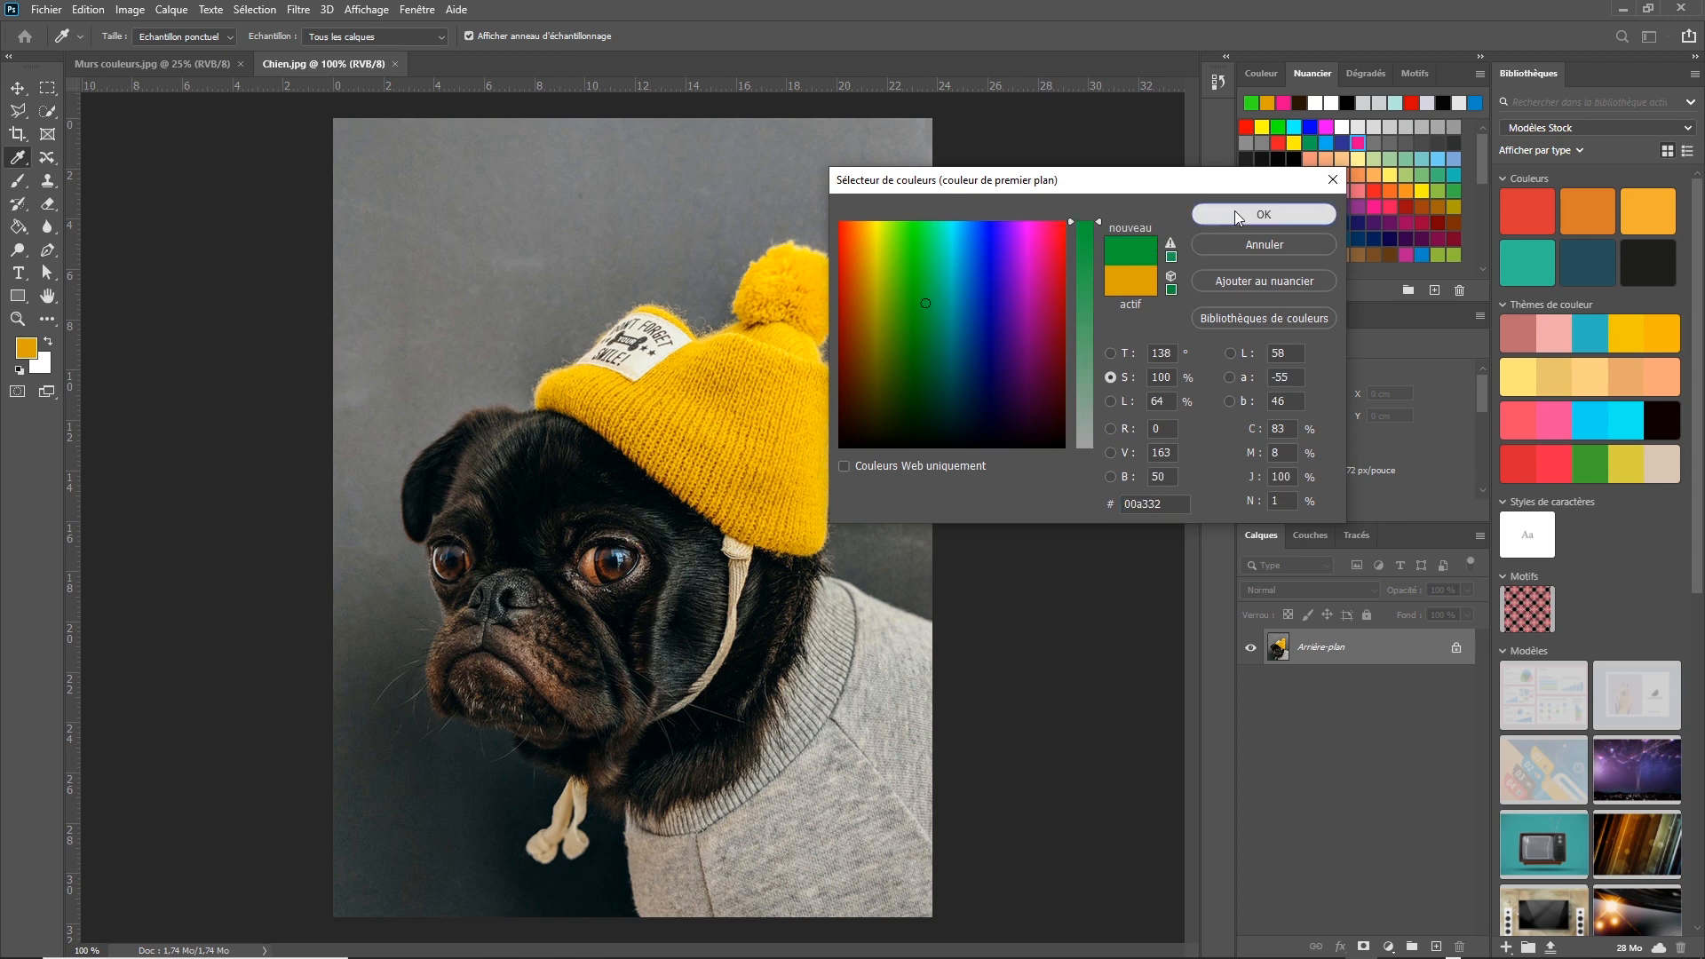
Try filling the yellow hat with the green foreground colour at 100% opacity using the Paint Bucket, and undo the fill.
key("g")
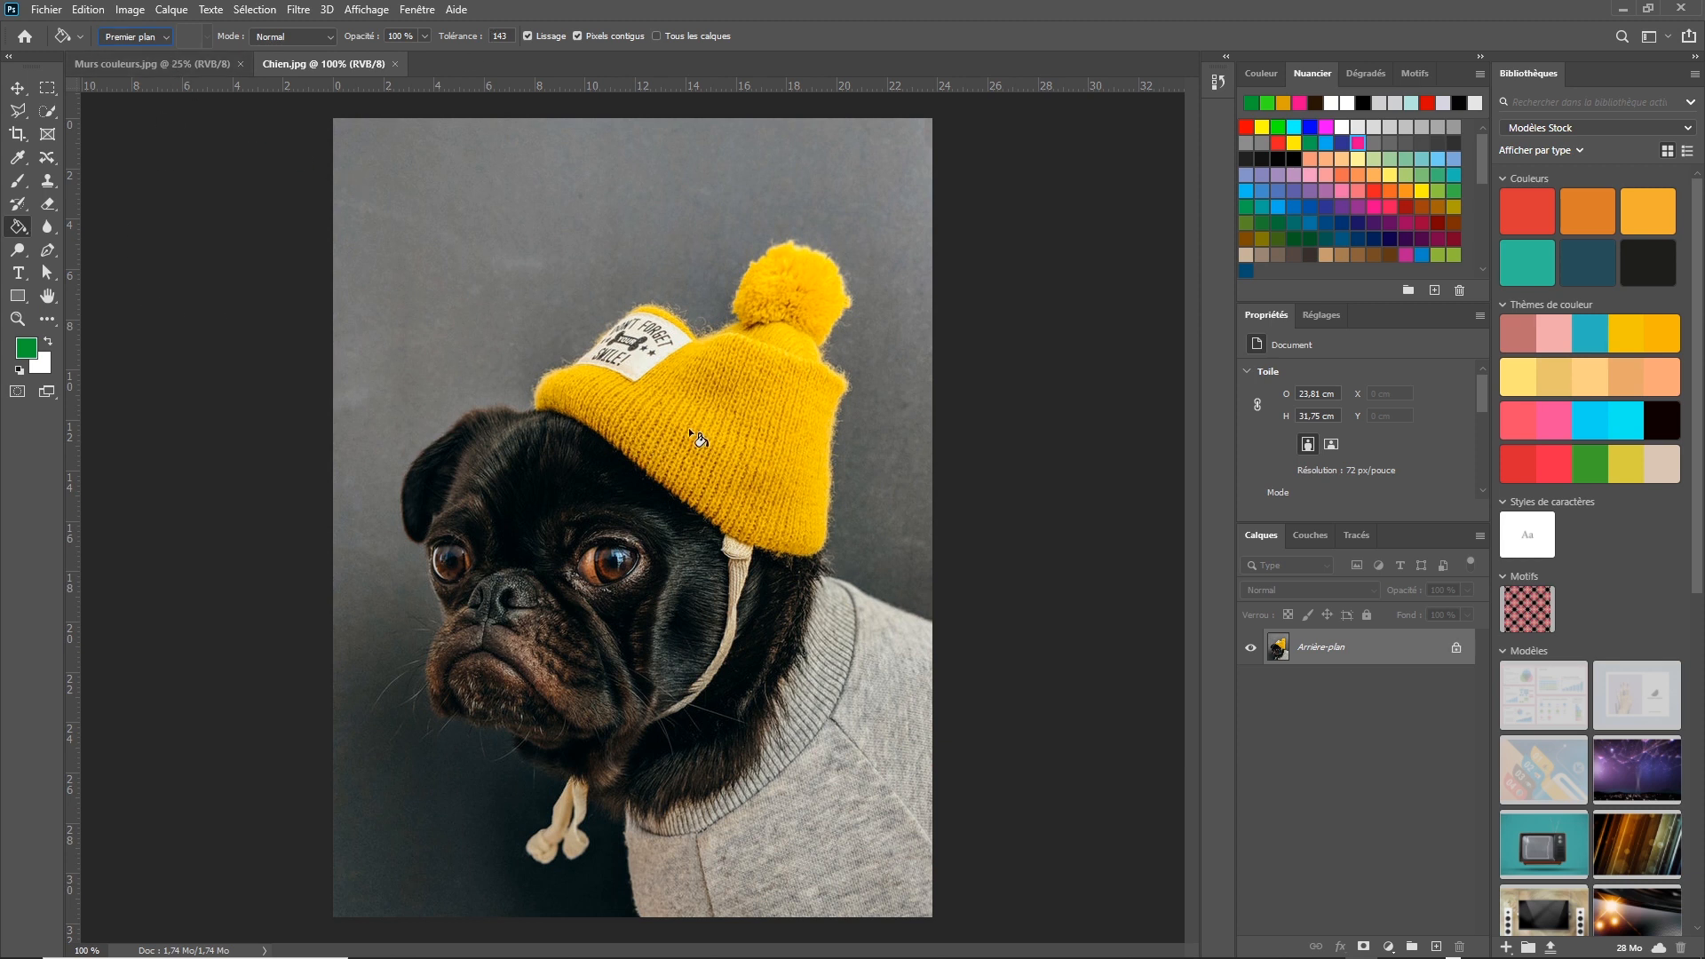
left_click(725, 393)
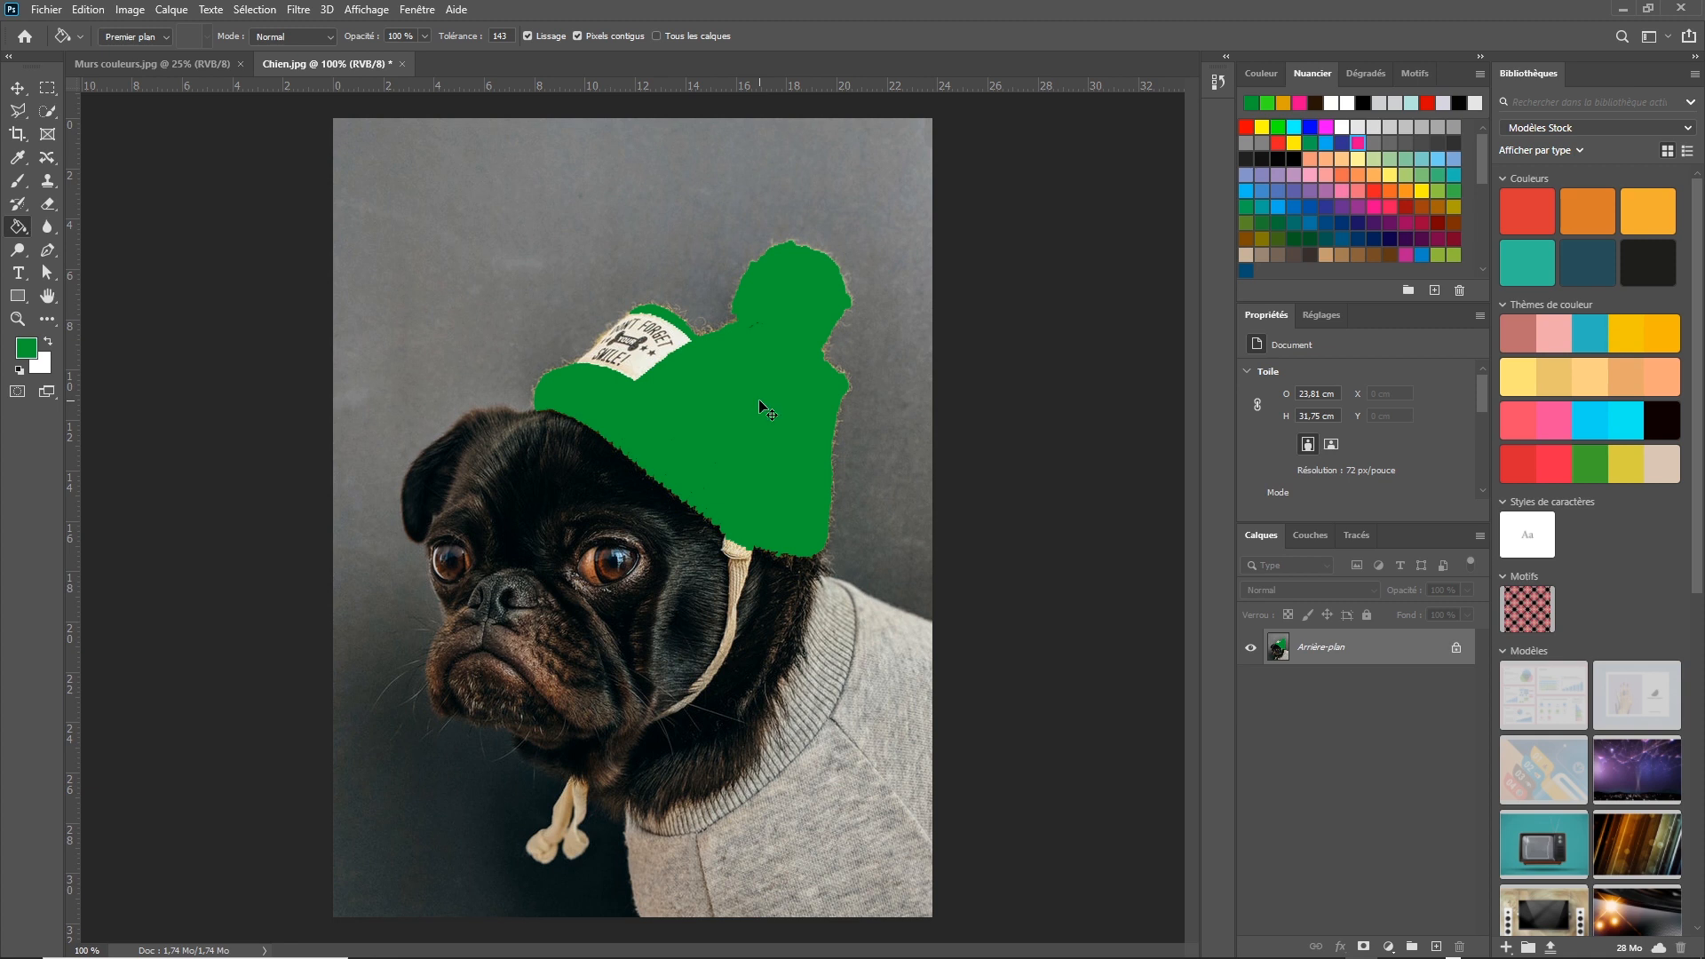
key("ctrl+z")
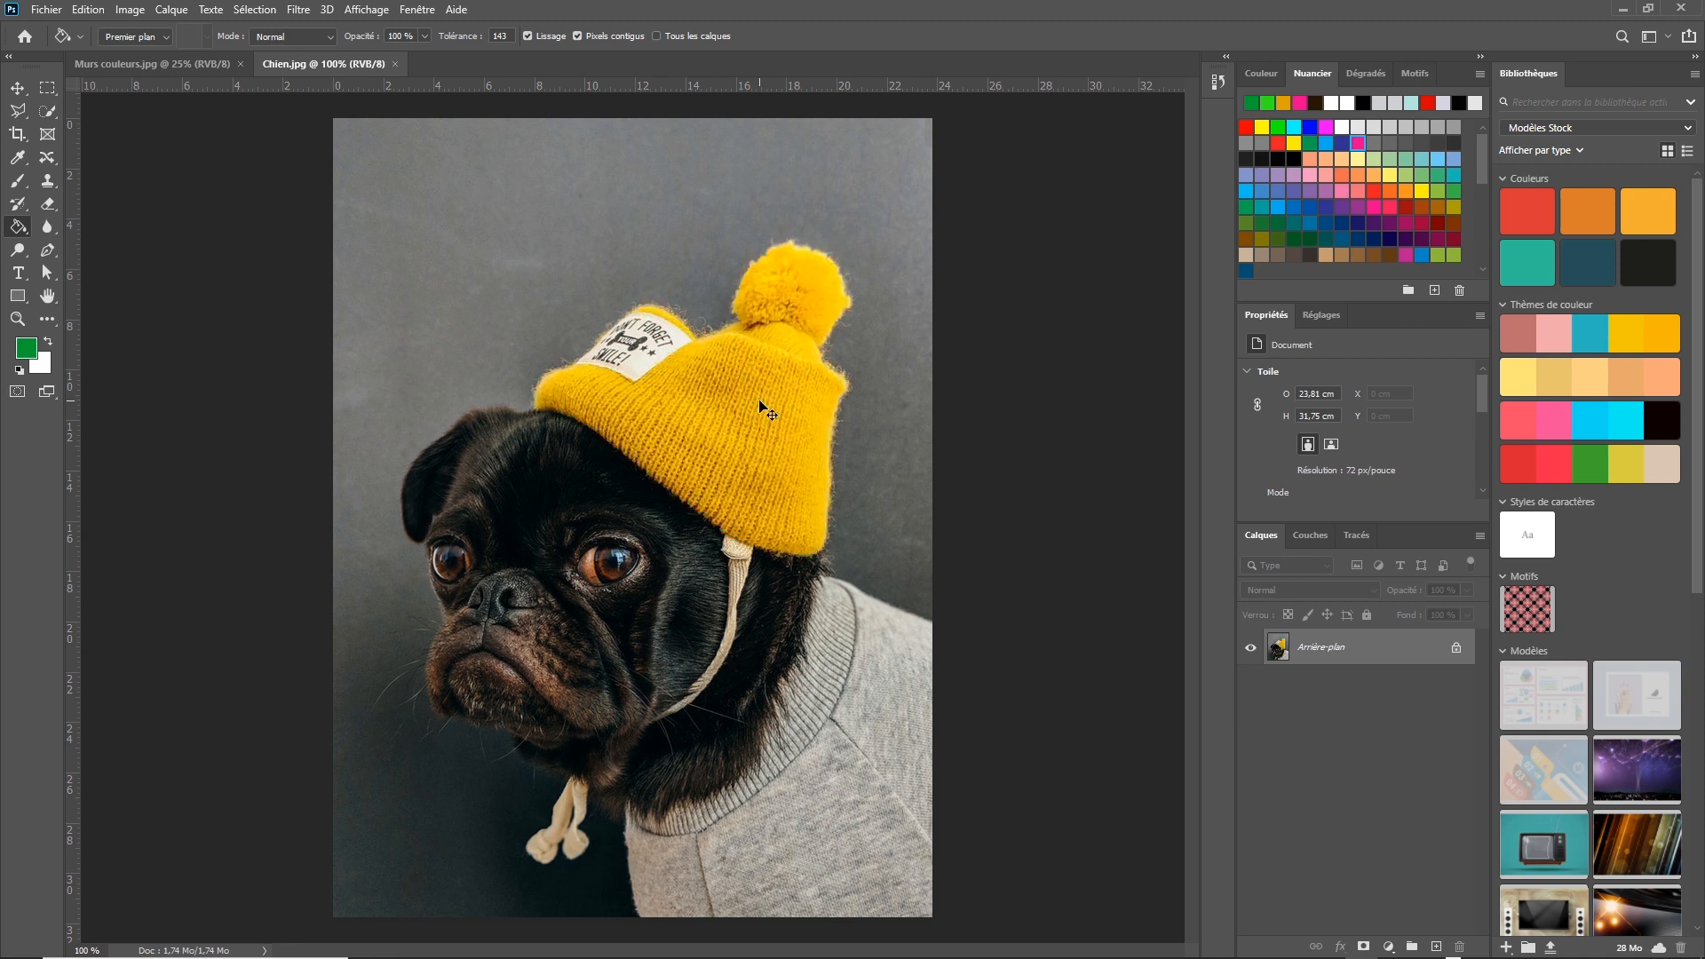
left_click(24, 352)
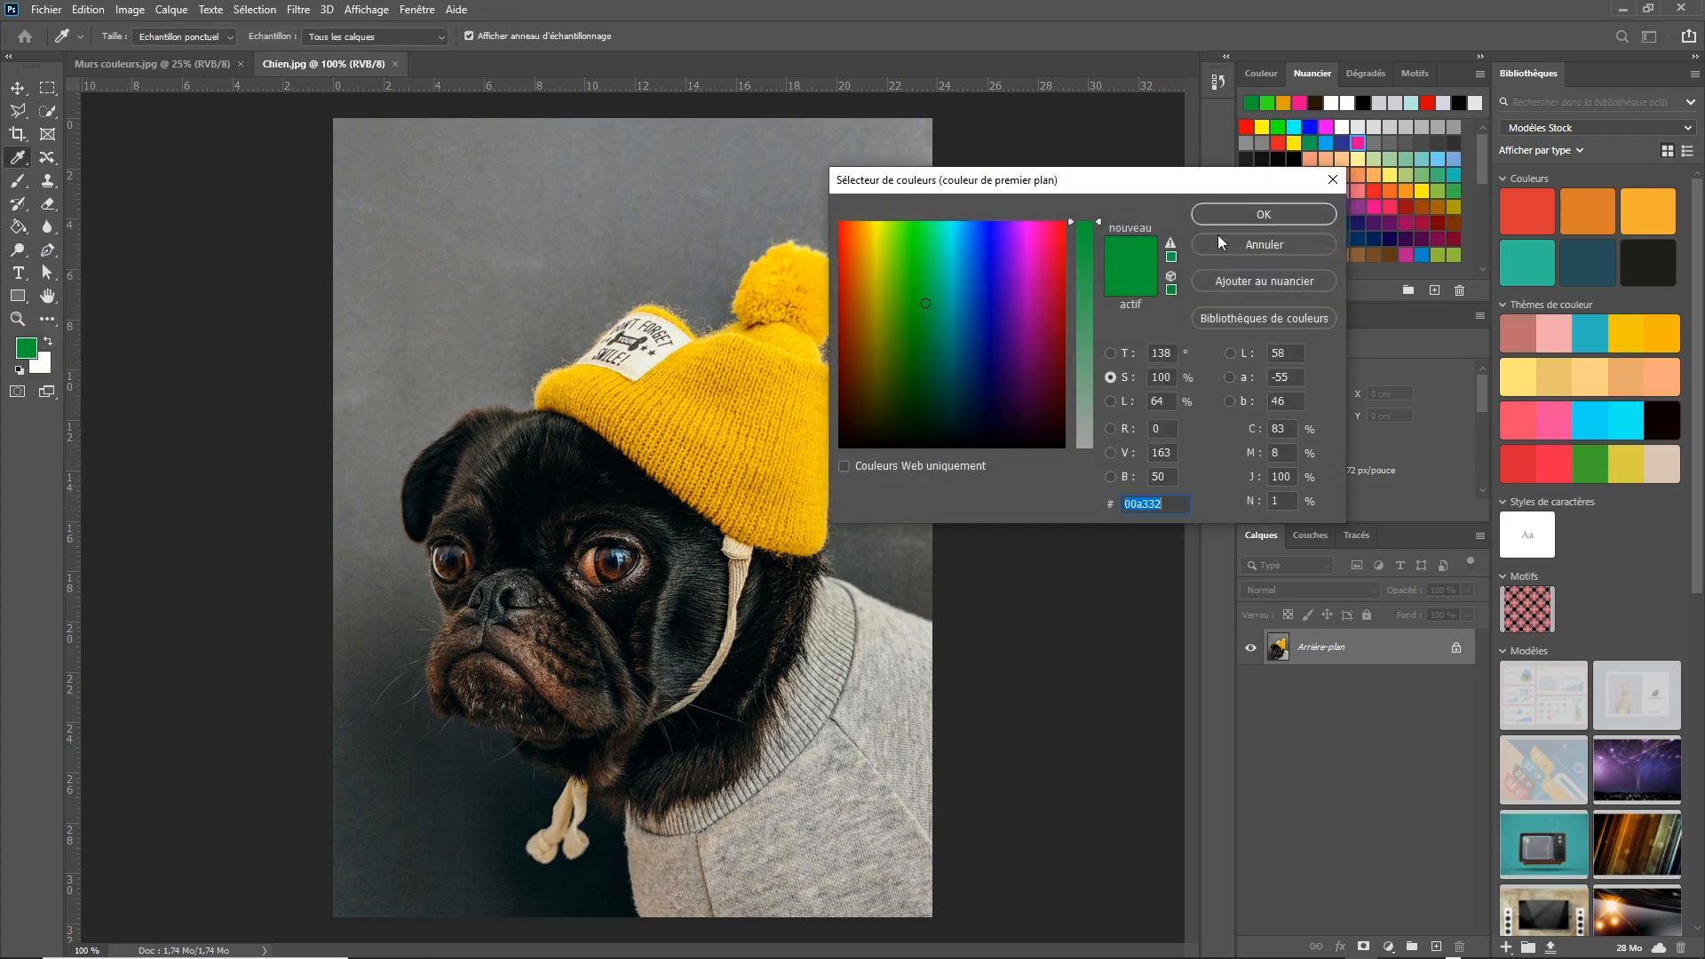
left_click(1221, 242)
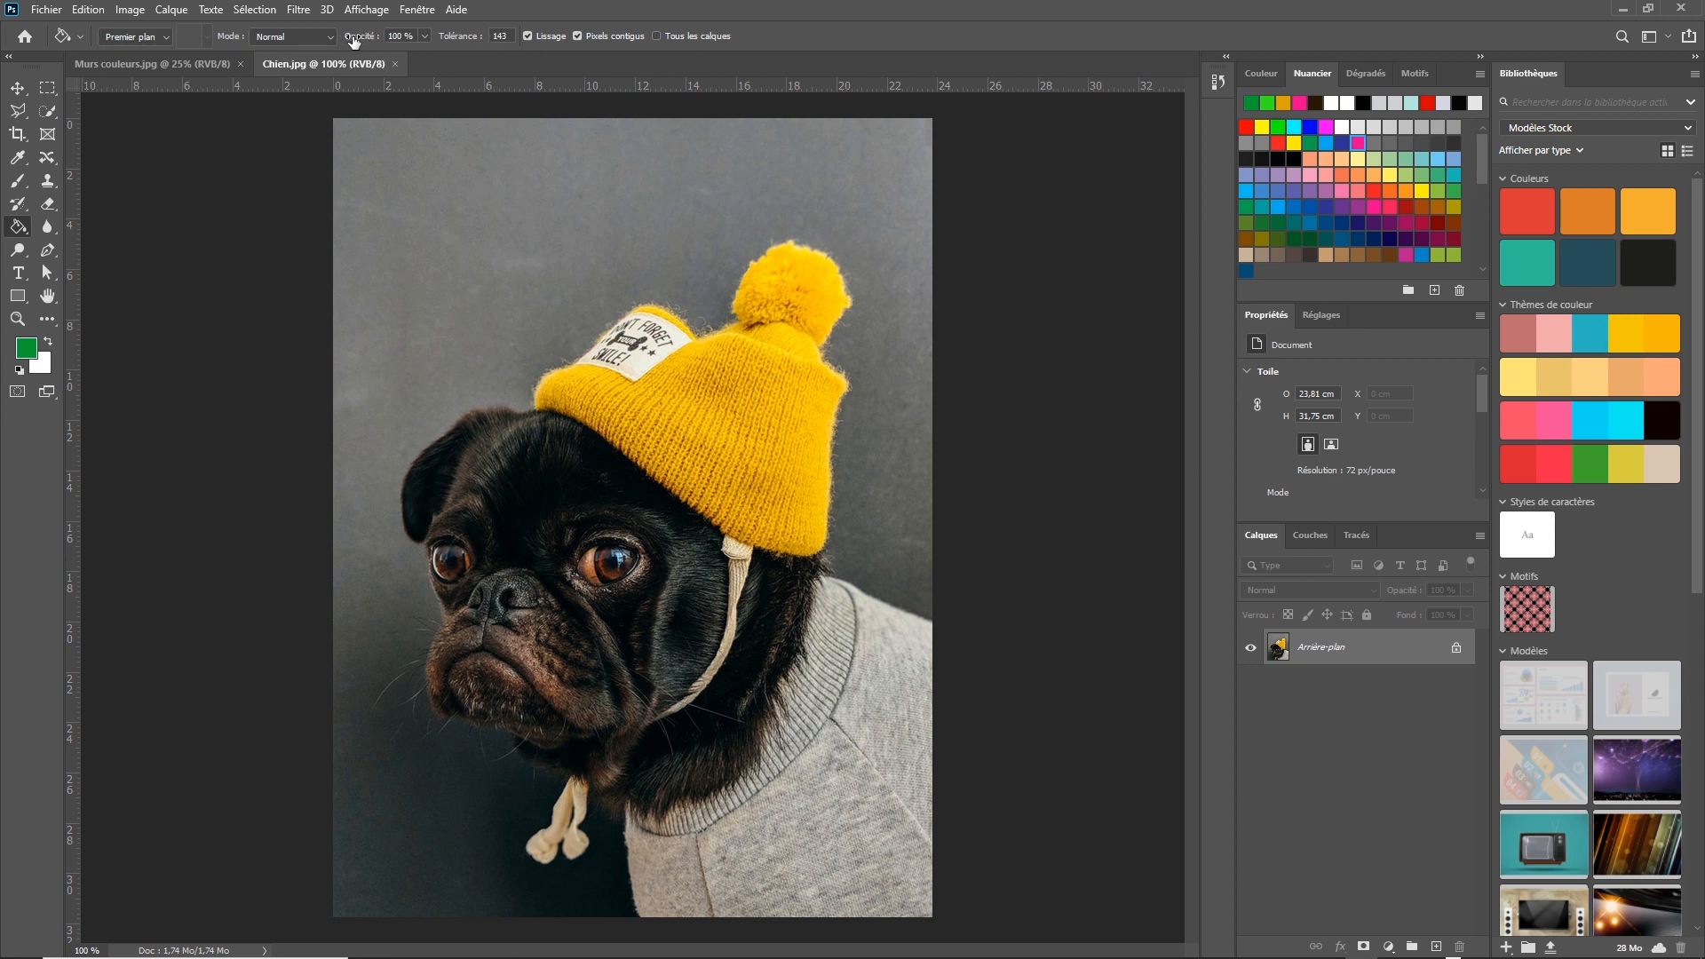
Set the Paint Bucket opacity to 50%, try the green fill on the hat, and undo it.
left_click(424, 35)
left_click(709, 405)
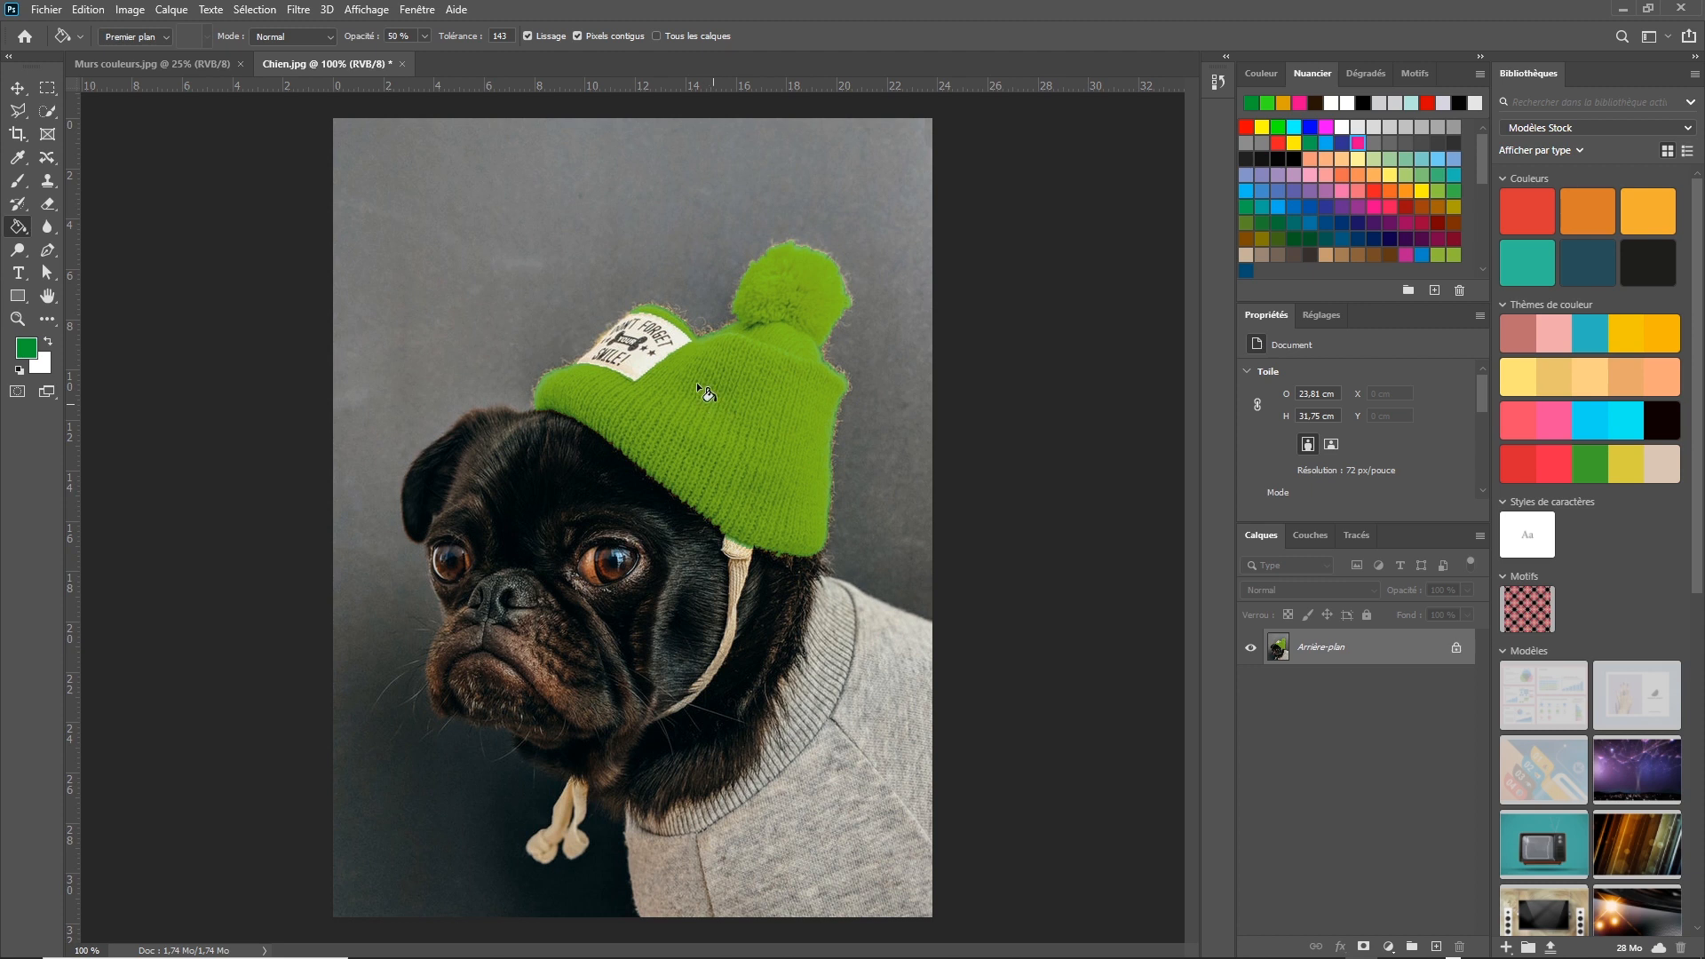
key("ctrl+z")
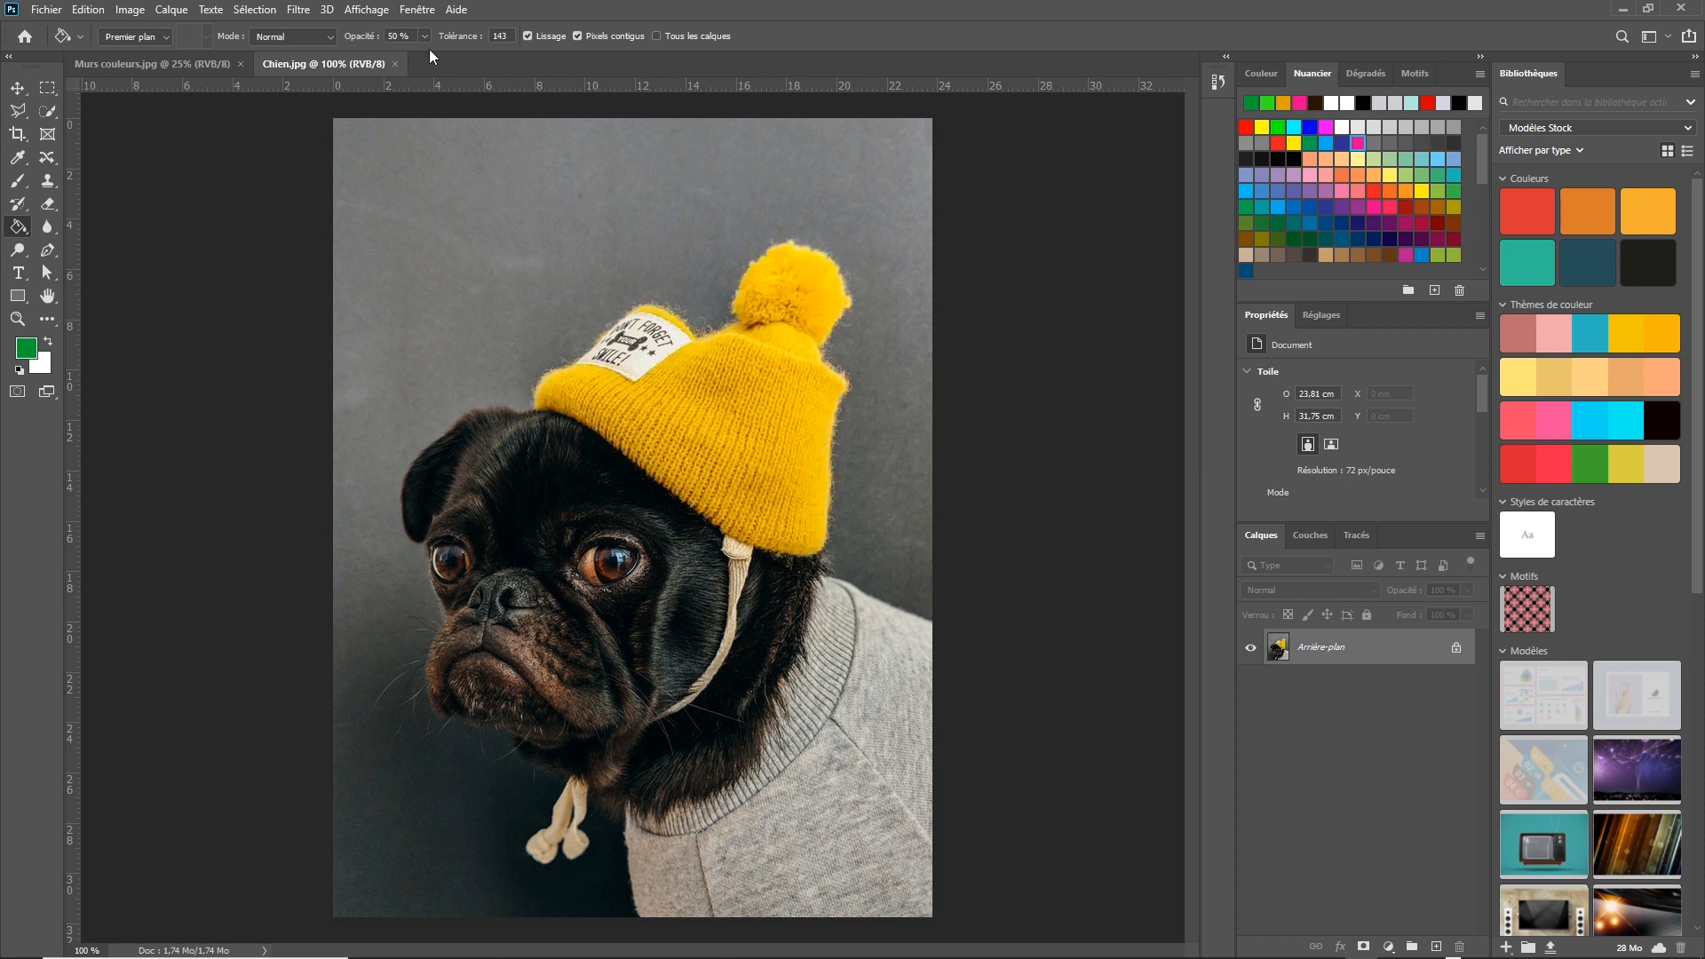
Raise the Paint Bucket opacity to 70%, test the green fill on the hat, and undo it.
left_click_drag(364, 41, 376, 41)
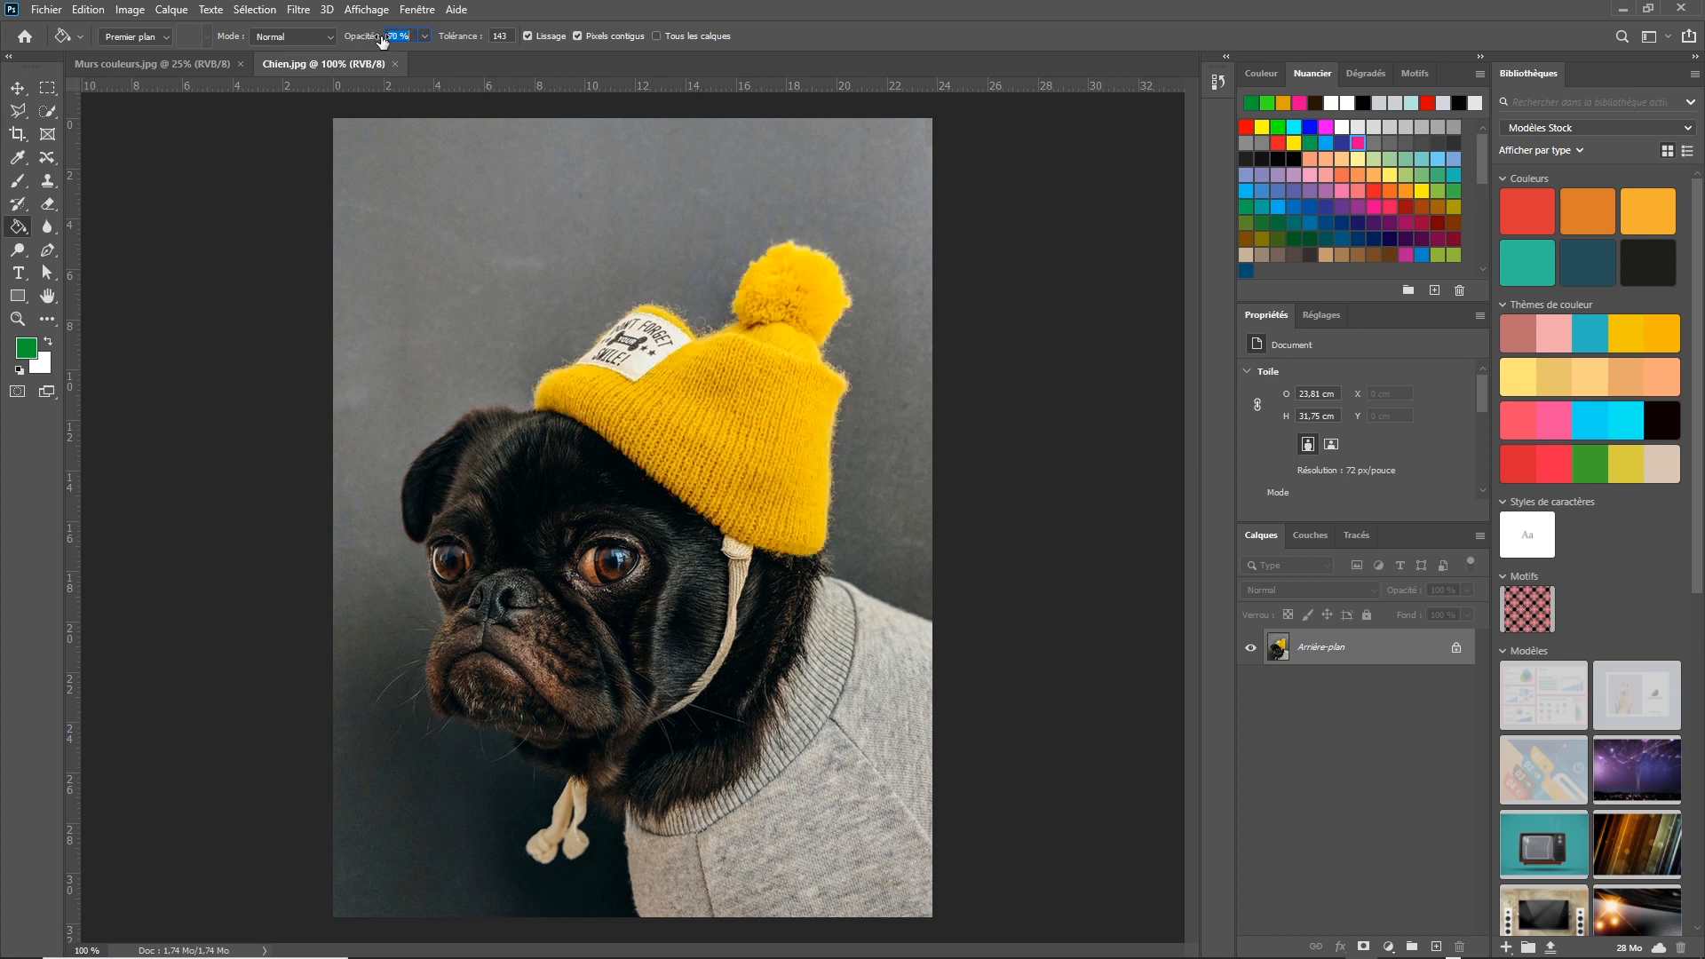
left_click(700, 376)
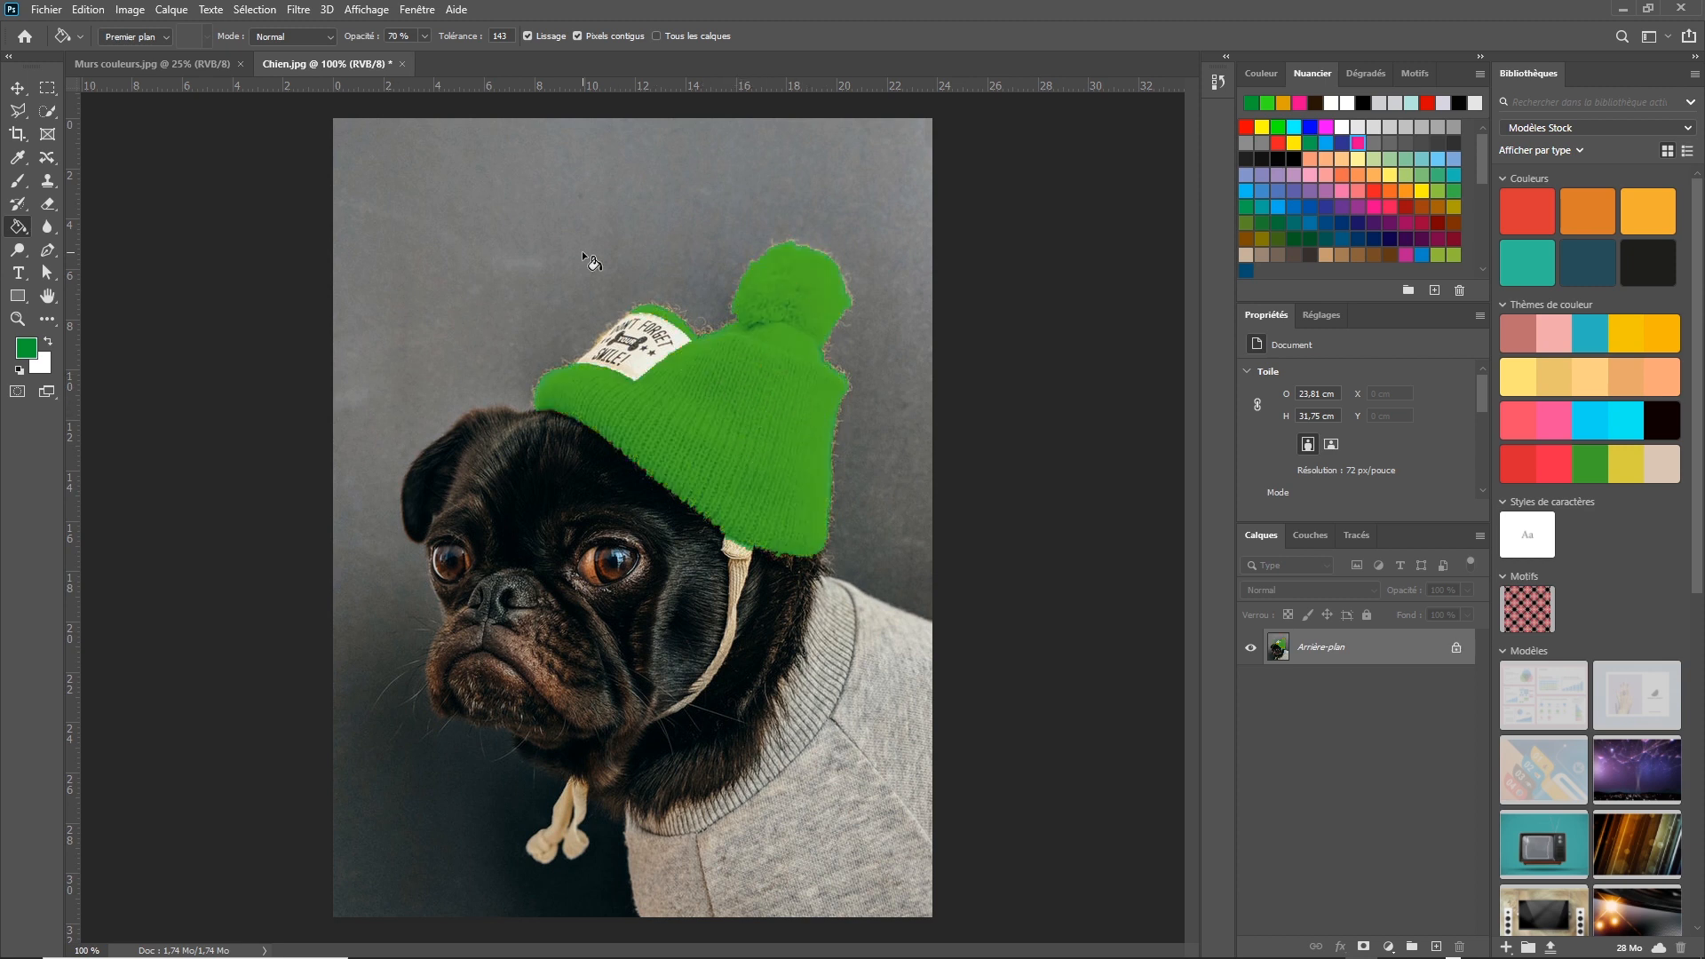
key("ctrl+z")
Lower the Paint Bucket opacity to 40%, test the green fill on the hat, and undo it.
left_click_drag(366, 41, 339, 39)
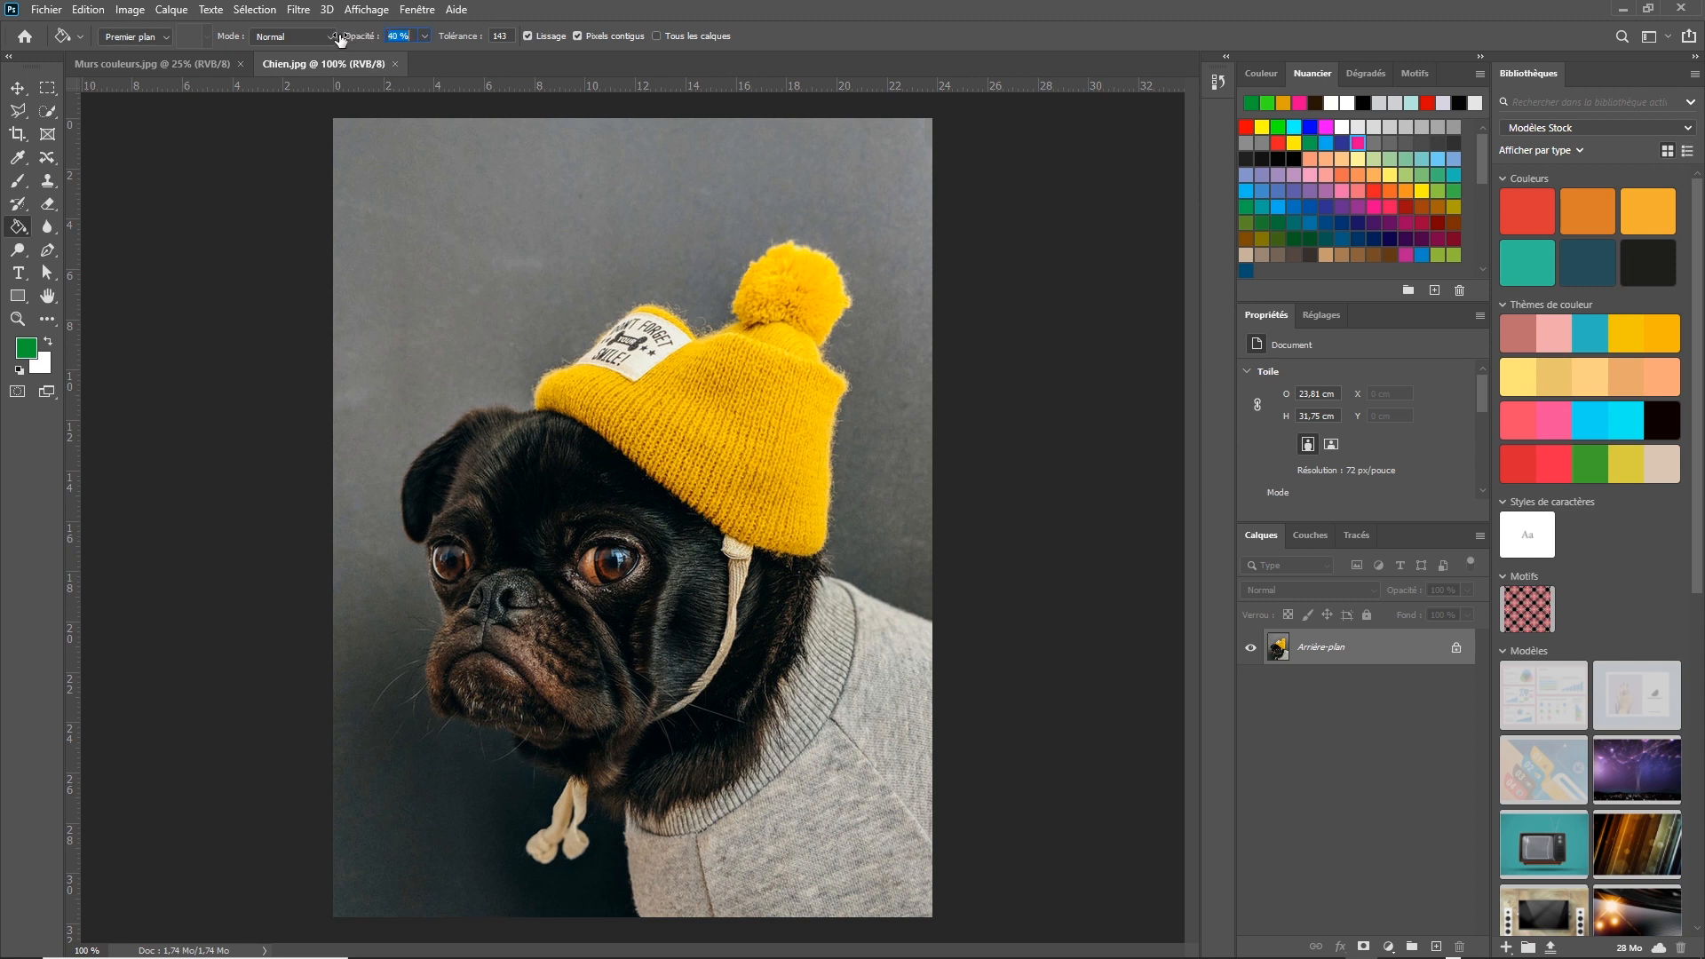
left_click(712, 408)
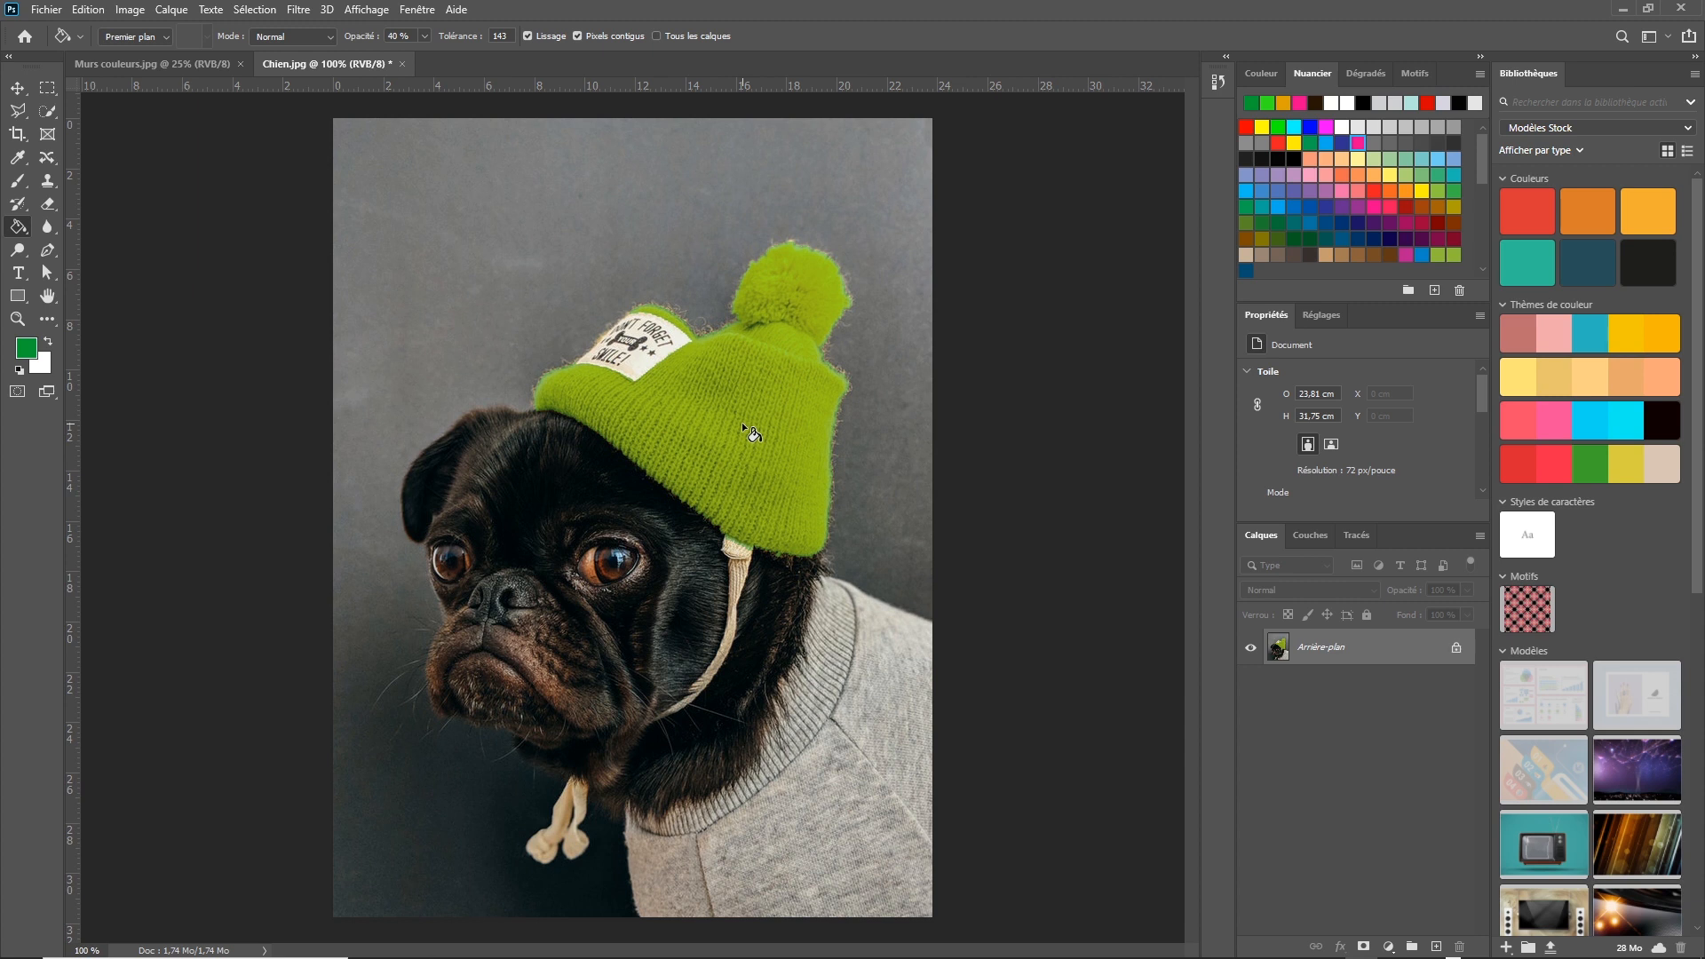
key("ctrl+z")
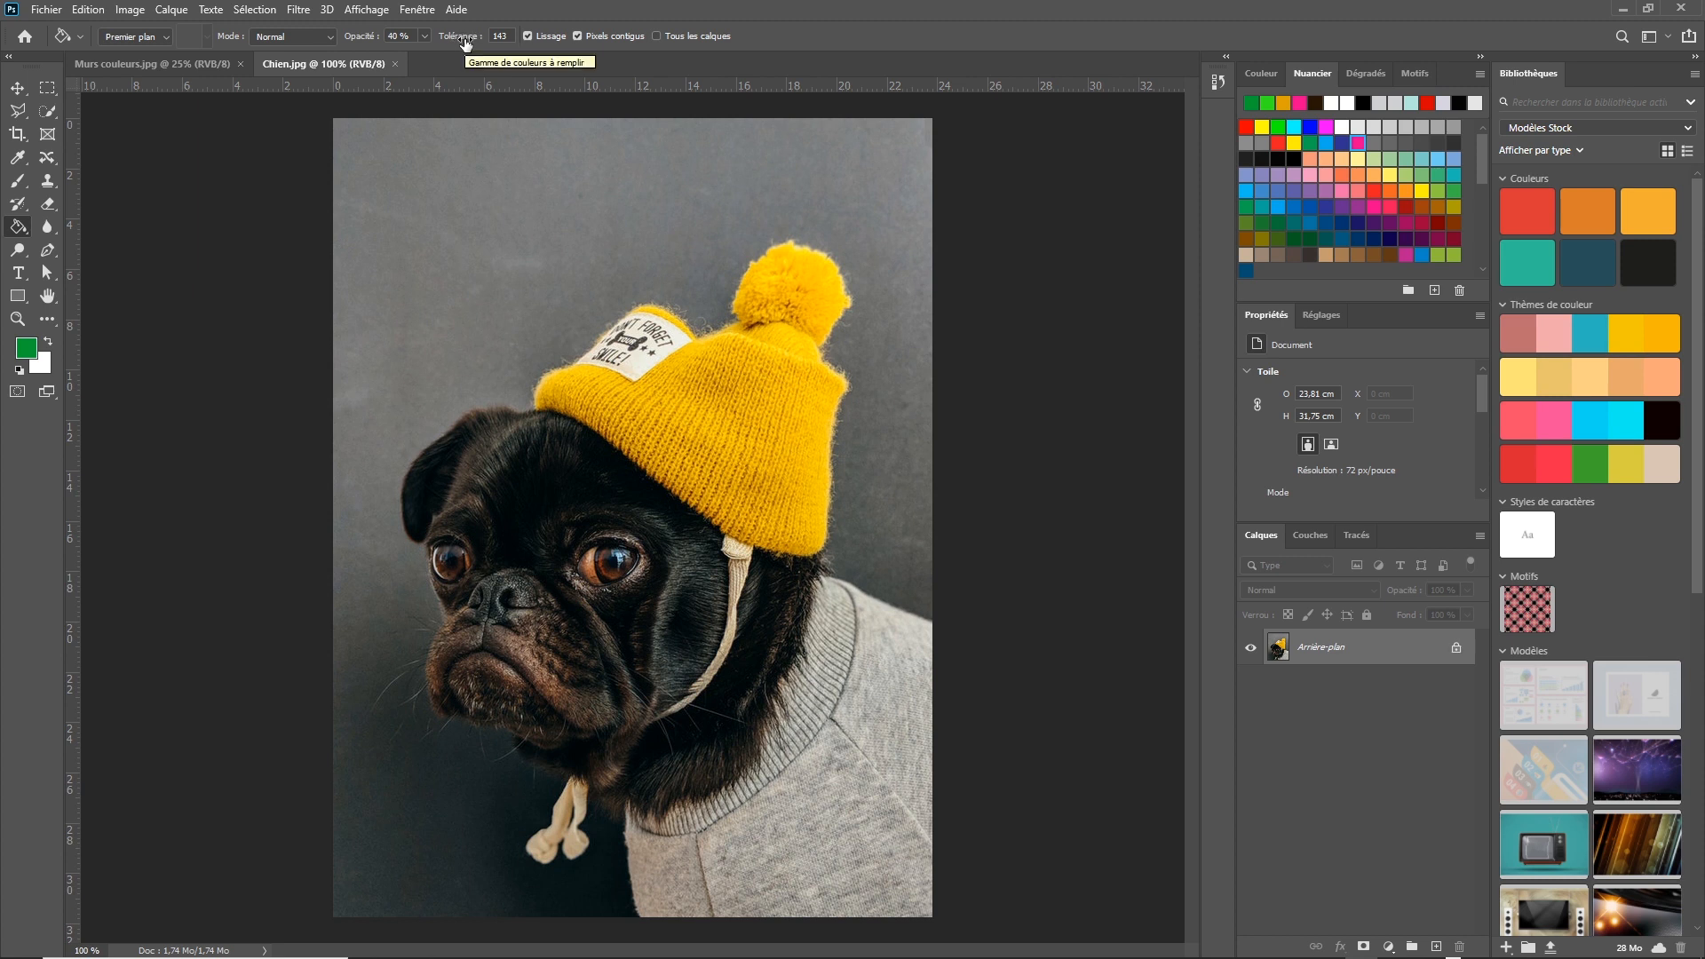
left_click(49, 108)
right_click(49, 109)
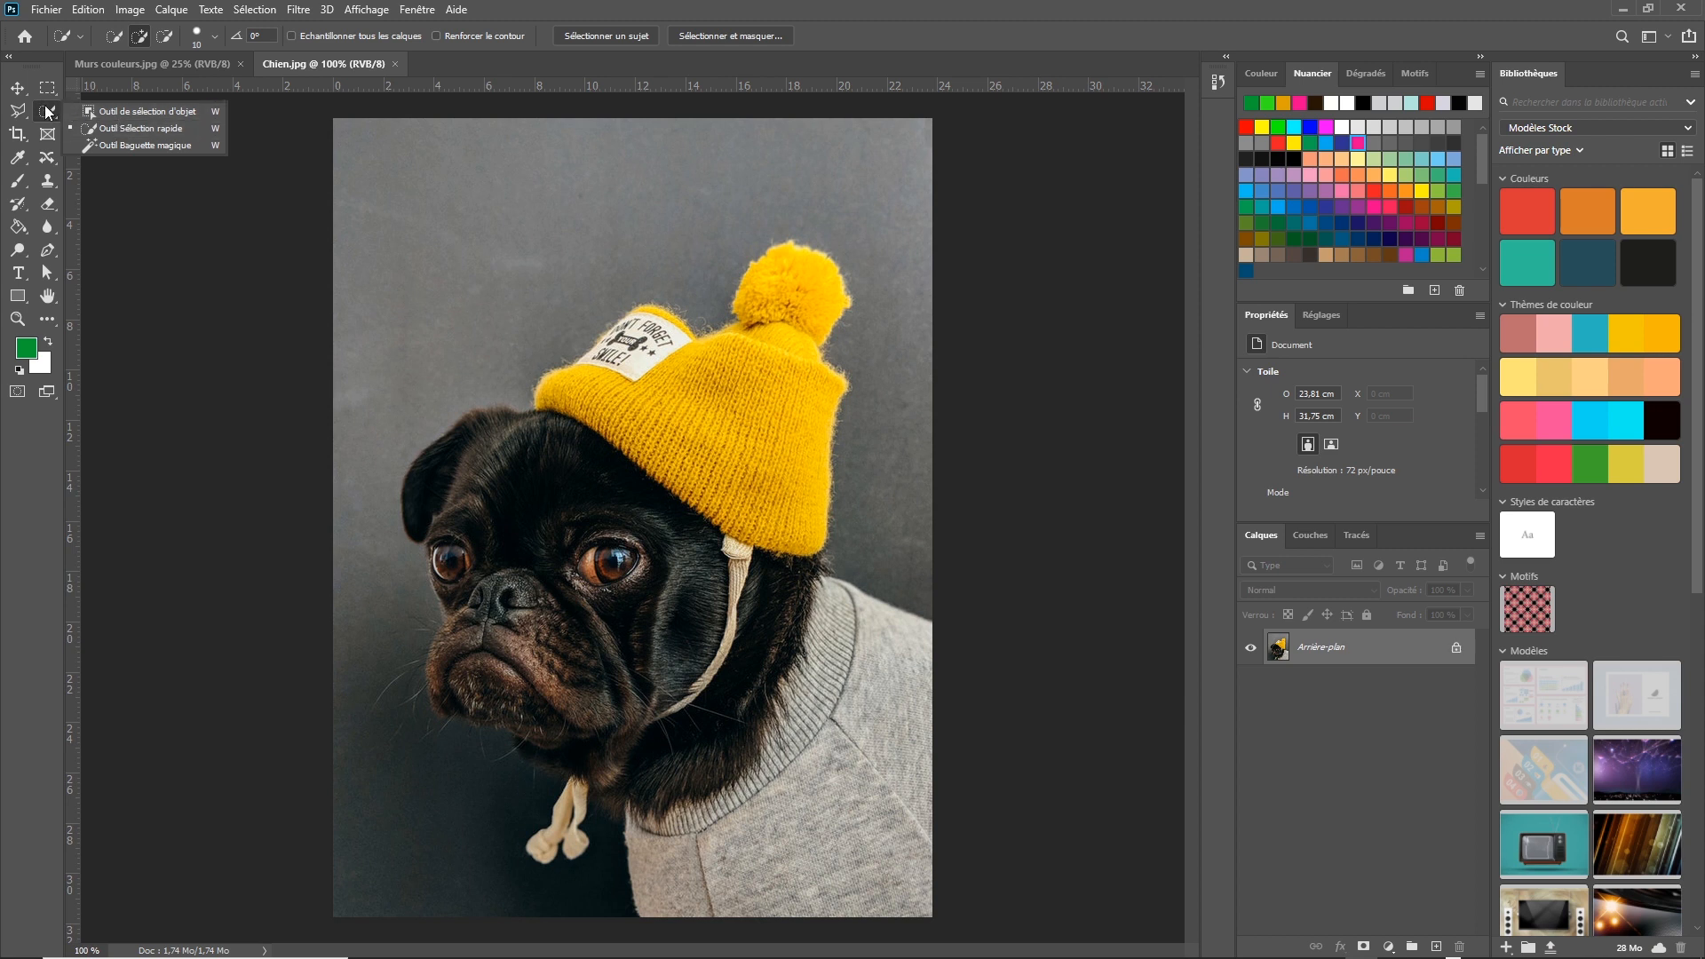
left_click(380, 55)
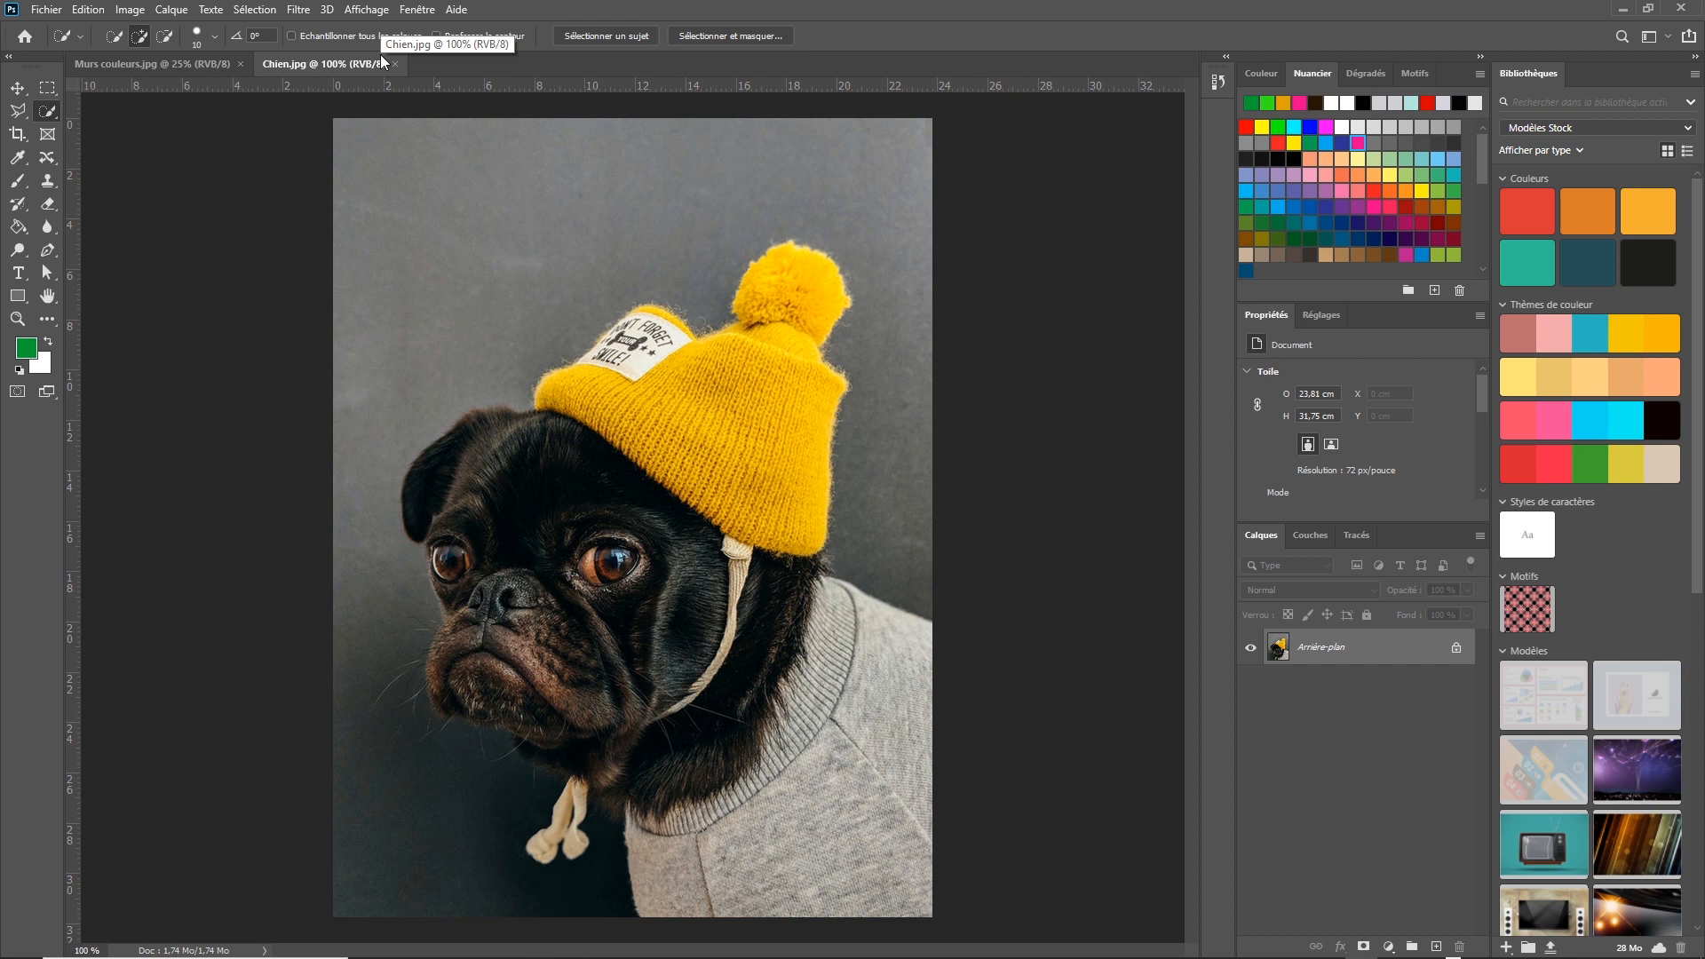
left_click(17, 228)
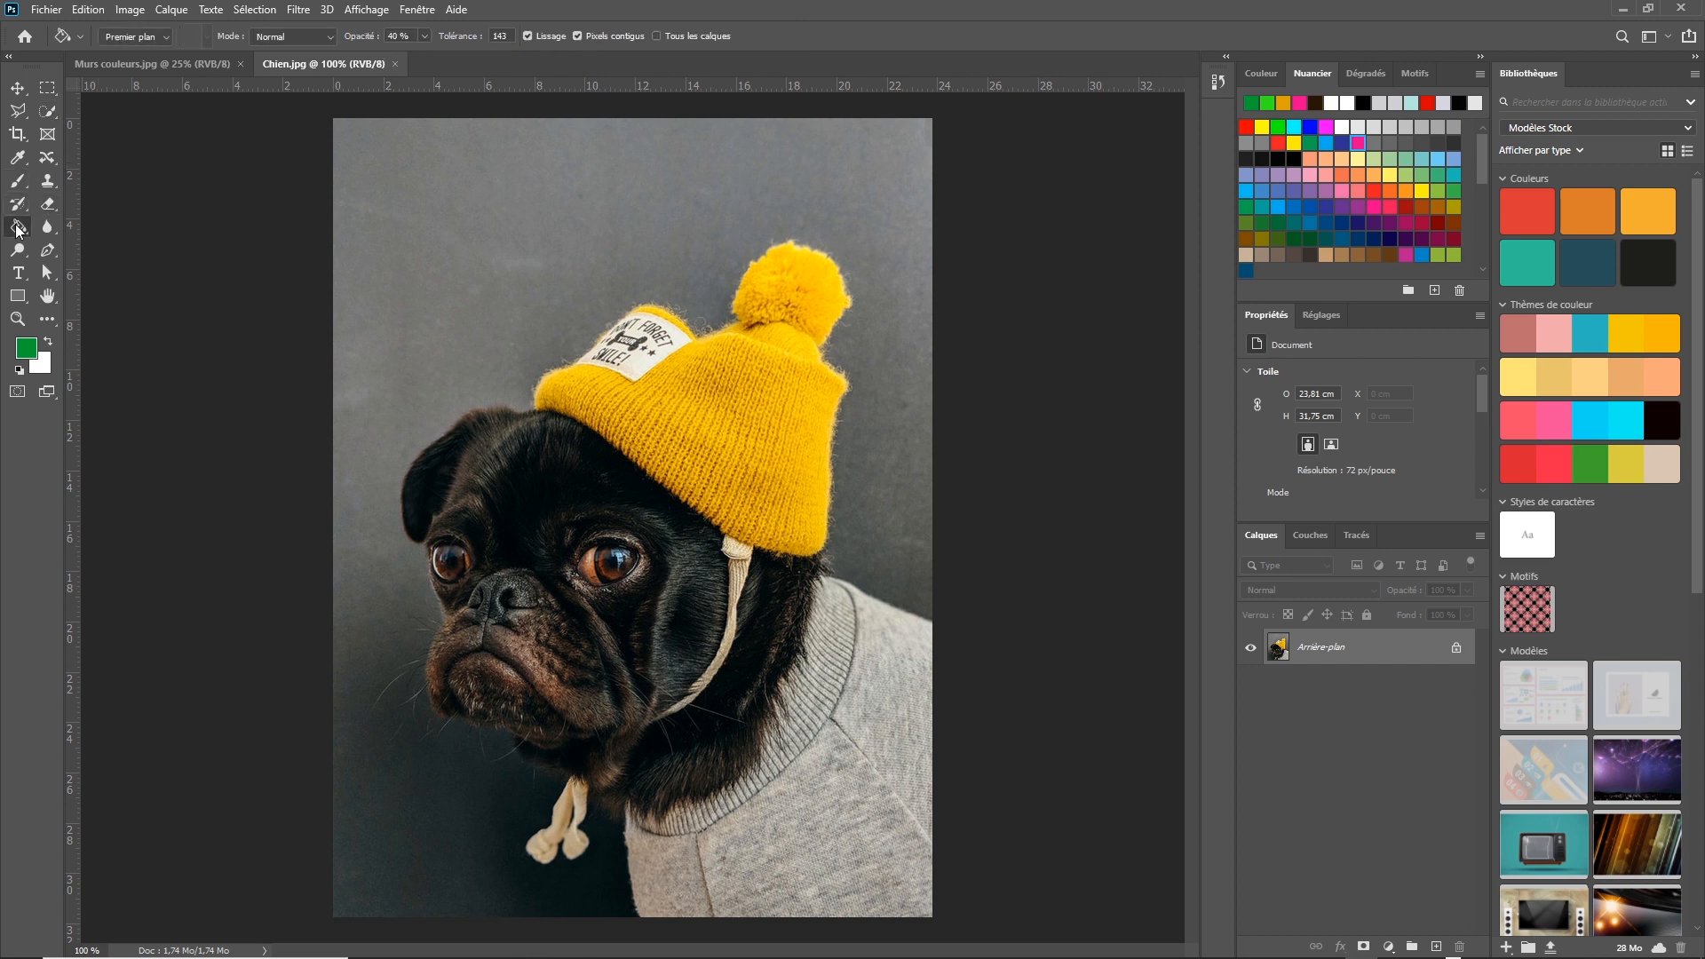
right_click(18, 227)
left_click(80, 243)
Lower the Paint Bucket tolerance to 46, test the green fill on the yellow hat, and undo it.
mouse_move(462, 40)
left_mouse_down()
mouse_move(293, 44)
mouse_move(708, 40)
mouse_move(469, 42)
left_mouse_up()
left_click_drag(469, 42, 476, 41)
left_click(756, 407)
left_click(739, 436)
left_click(725, 389)
left_click_drag(454, 38, 487, 40)
left_click(700, 343)
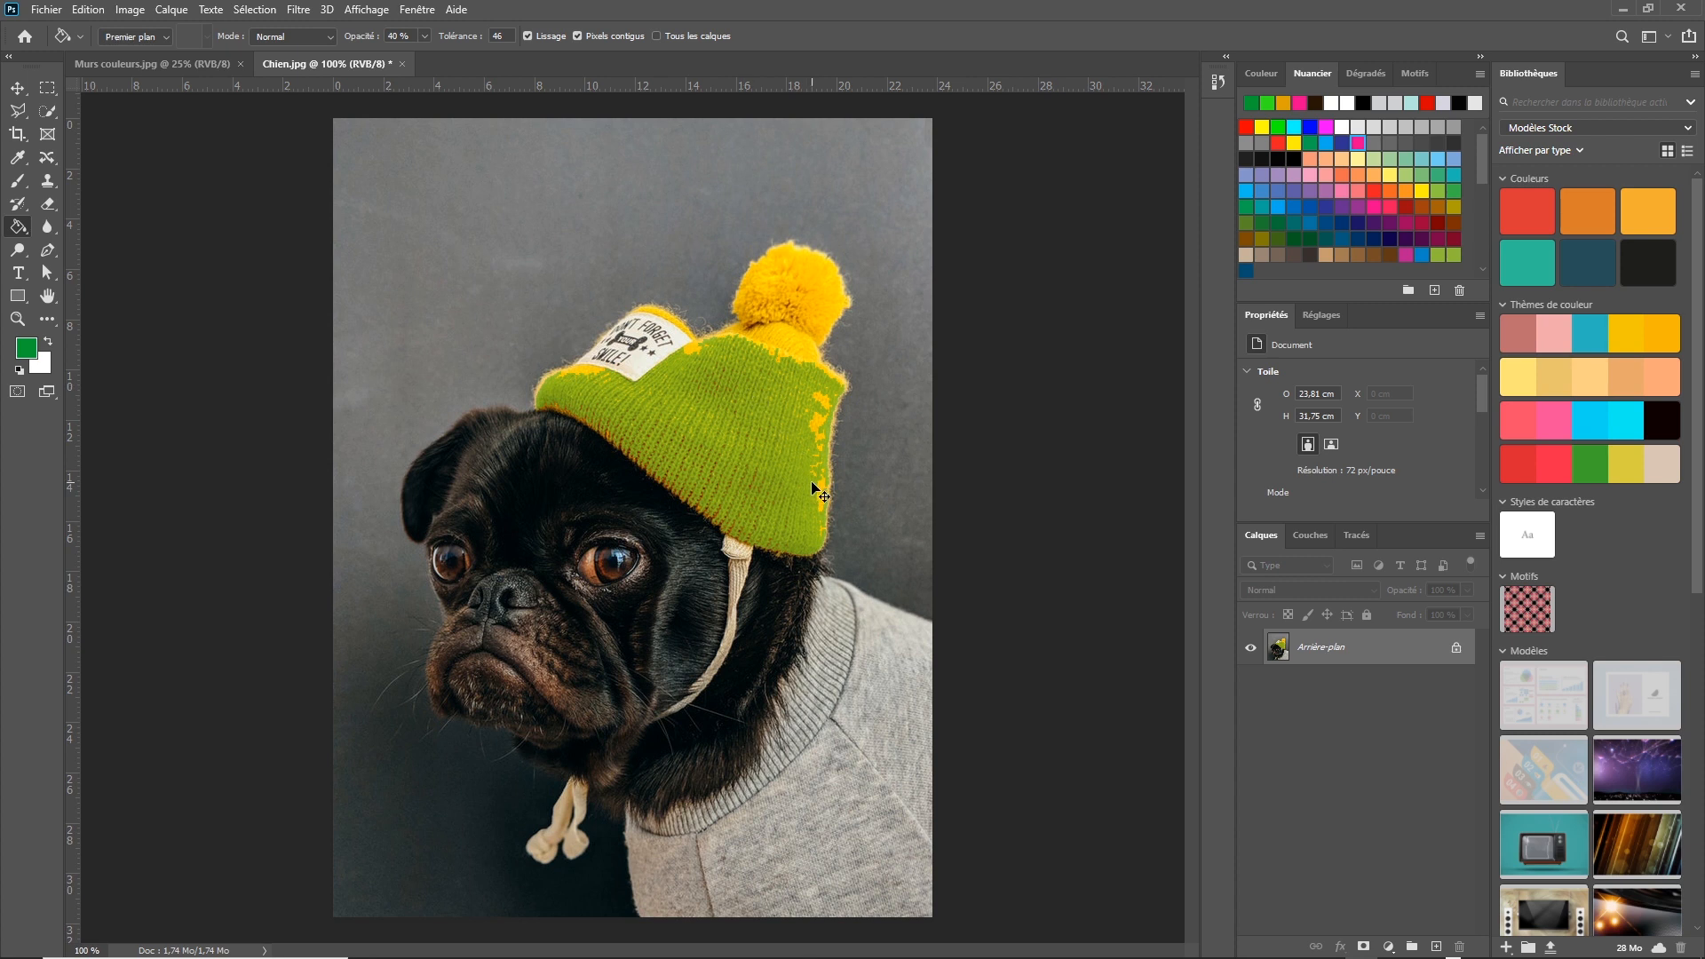
key("ctrl+z")
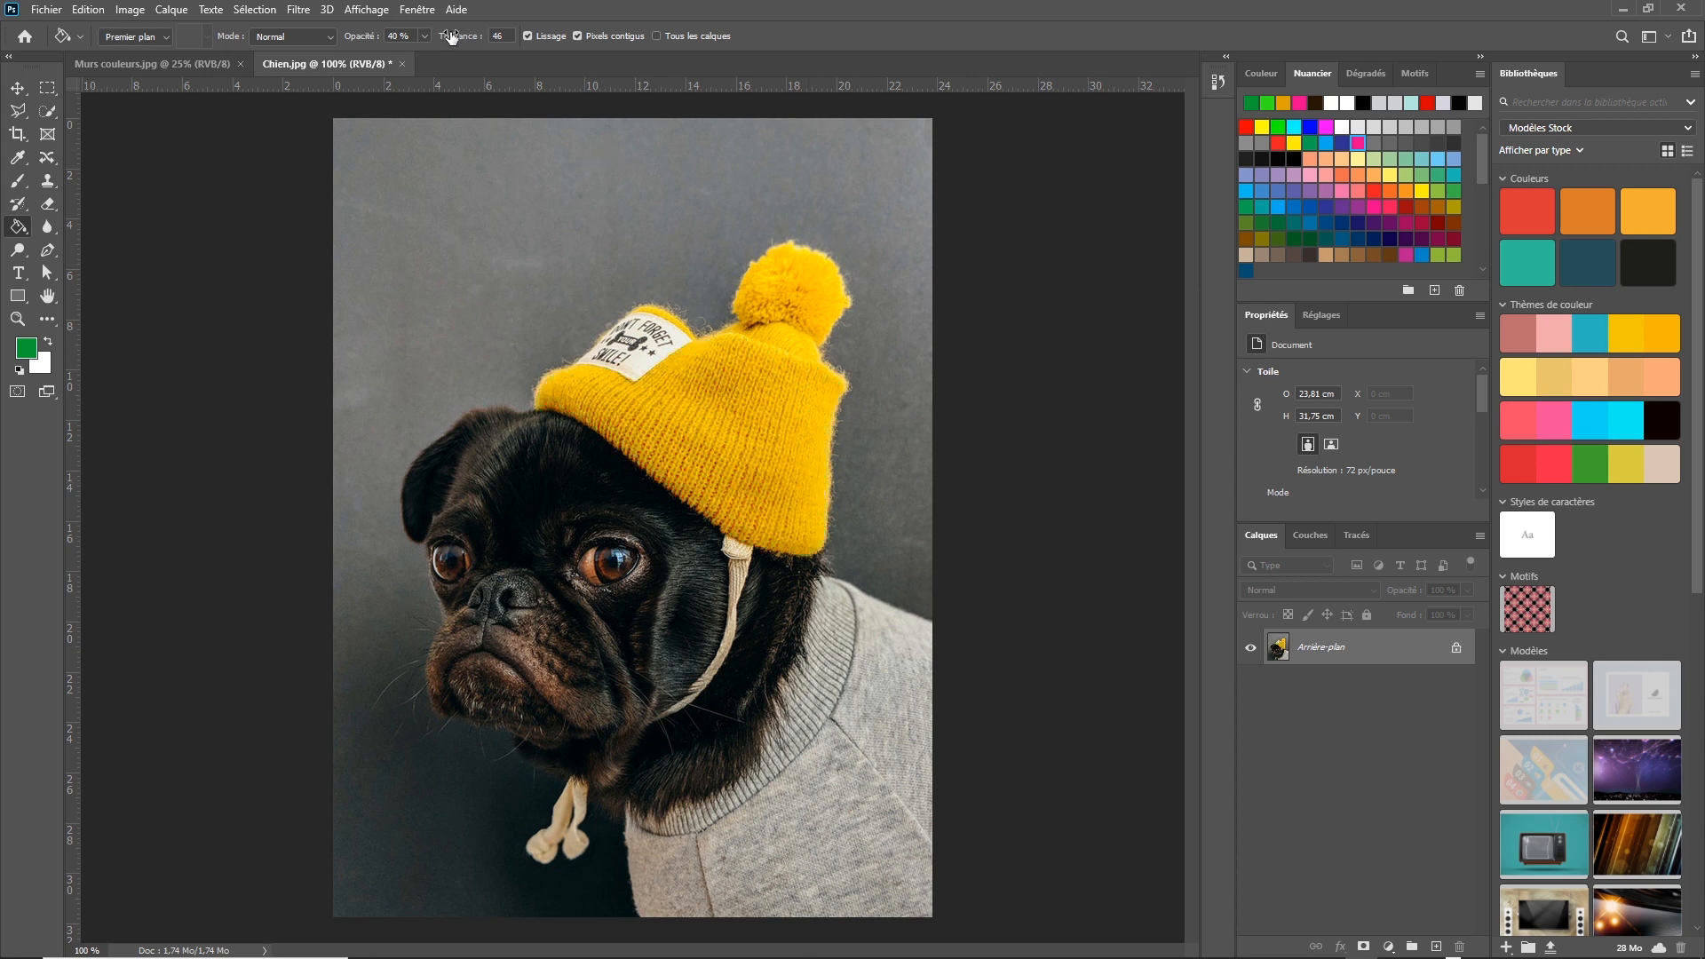
Raise the Paint Bucket tolerance to 134 and to 145, testing the green fill on the hat and undoing it each time.
left_click_drag(452, 36, 488, 37)
left_click(732, 374)
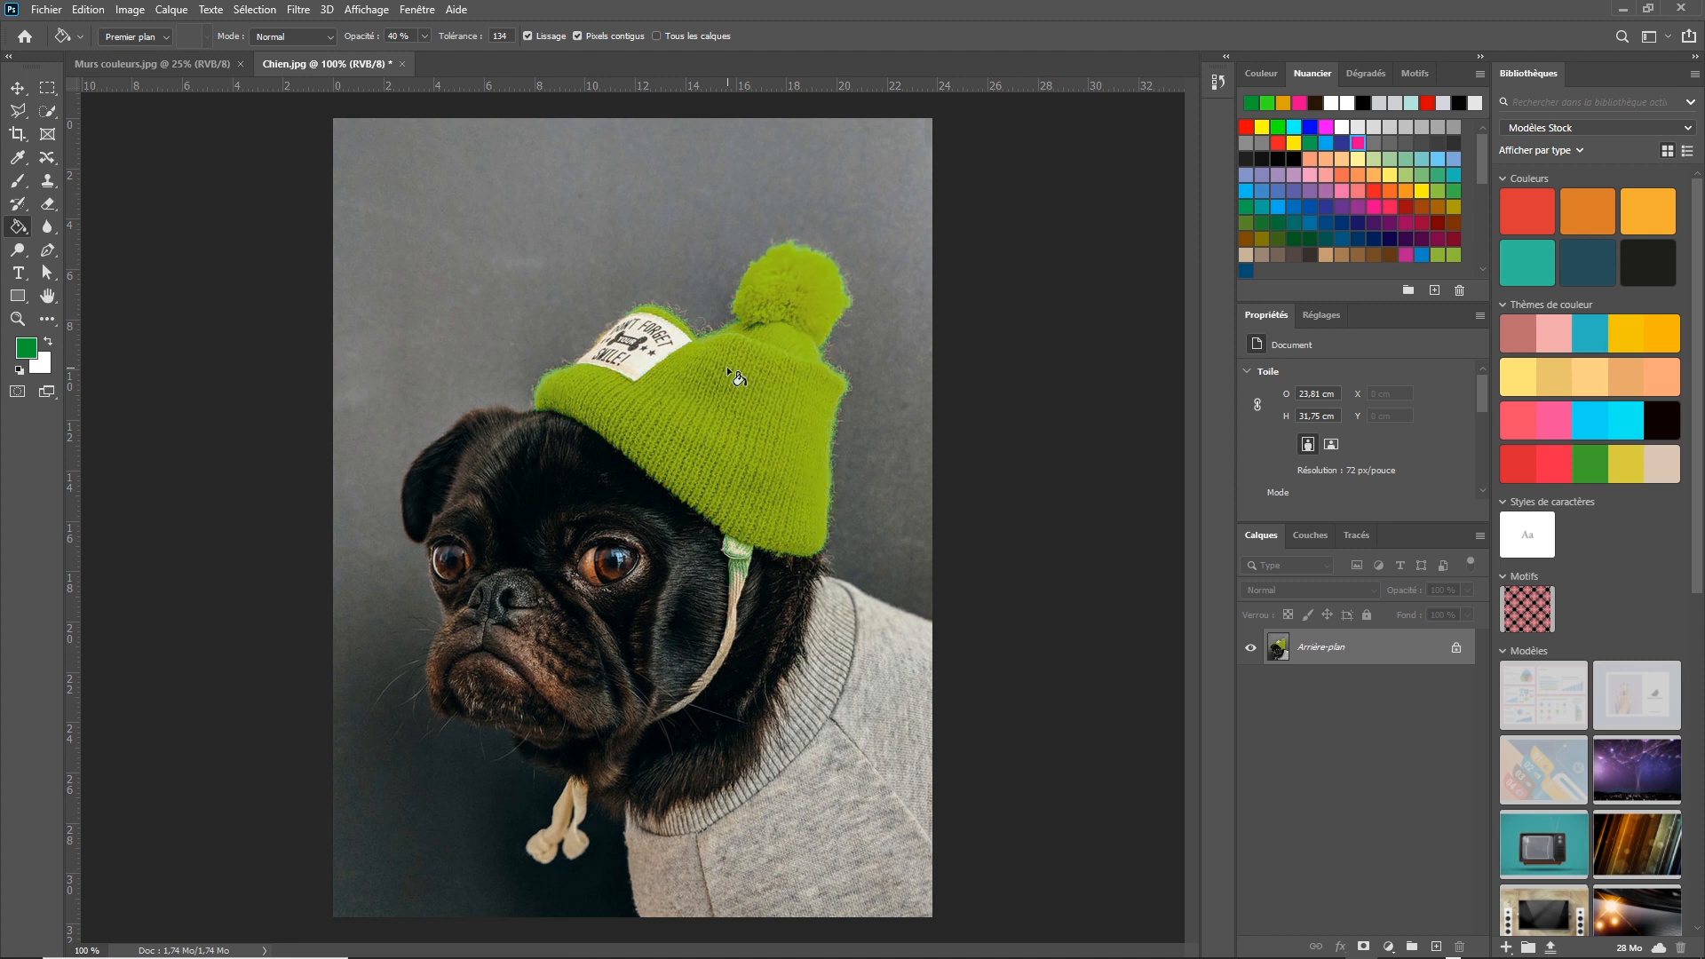
left_click_drag(457, 38, 472, 38)
key("ctrl+z")
left_click(739, 404)
key("ctrl+z")
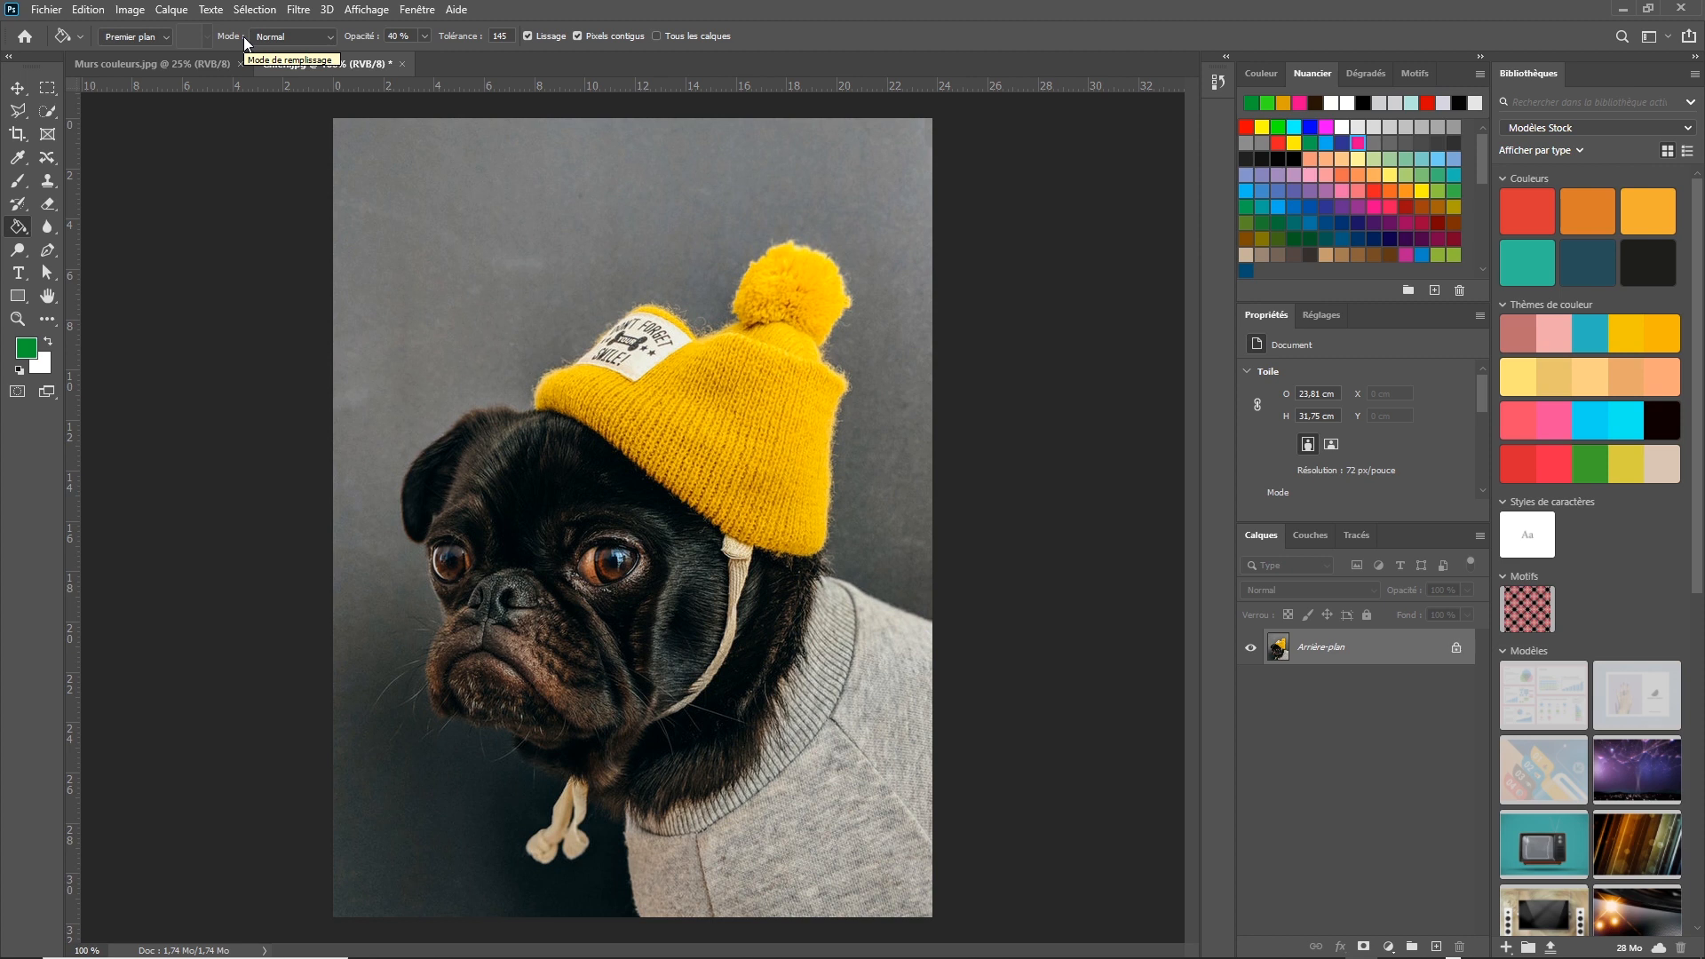
Set the Paint Bucket blending mode to Produit, test the green fill on the hat at 40% opacity, and undo it.
left_click(331, 35)
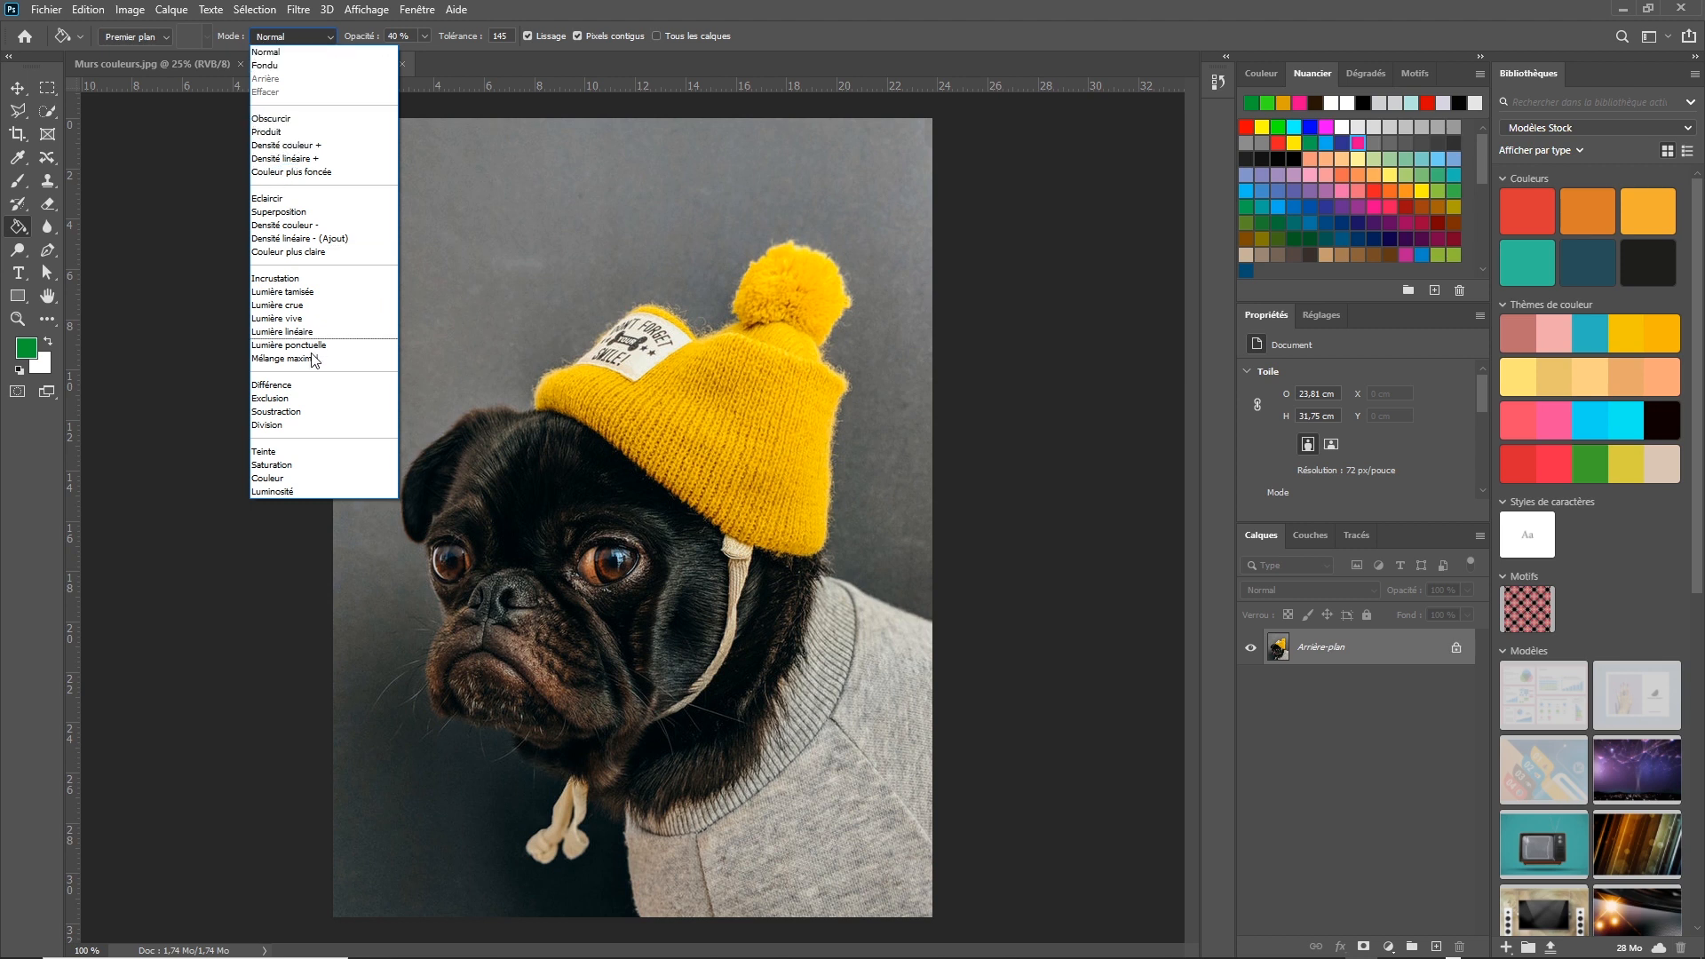
left_click(300, 132)
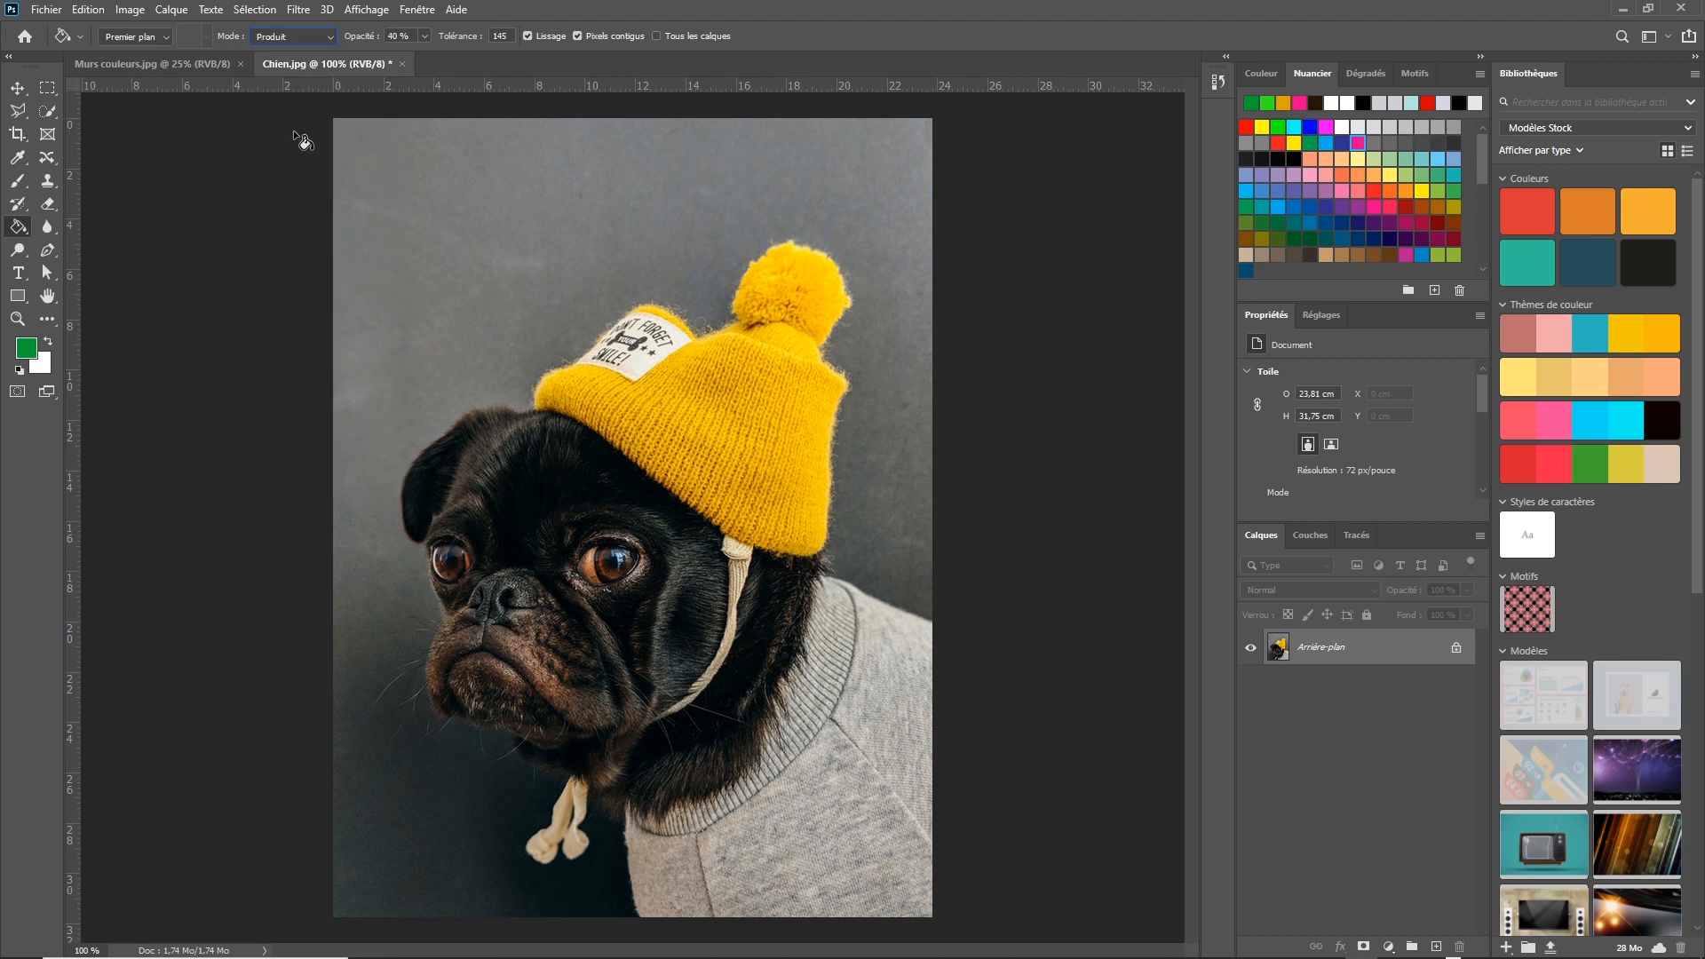
left_click(733, 404)
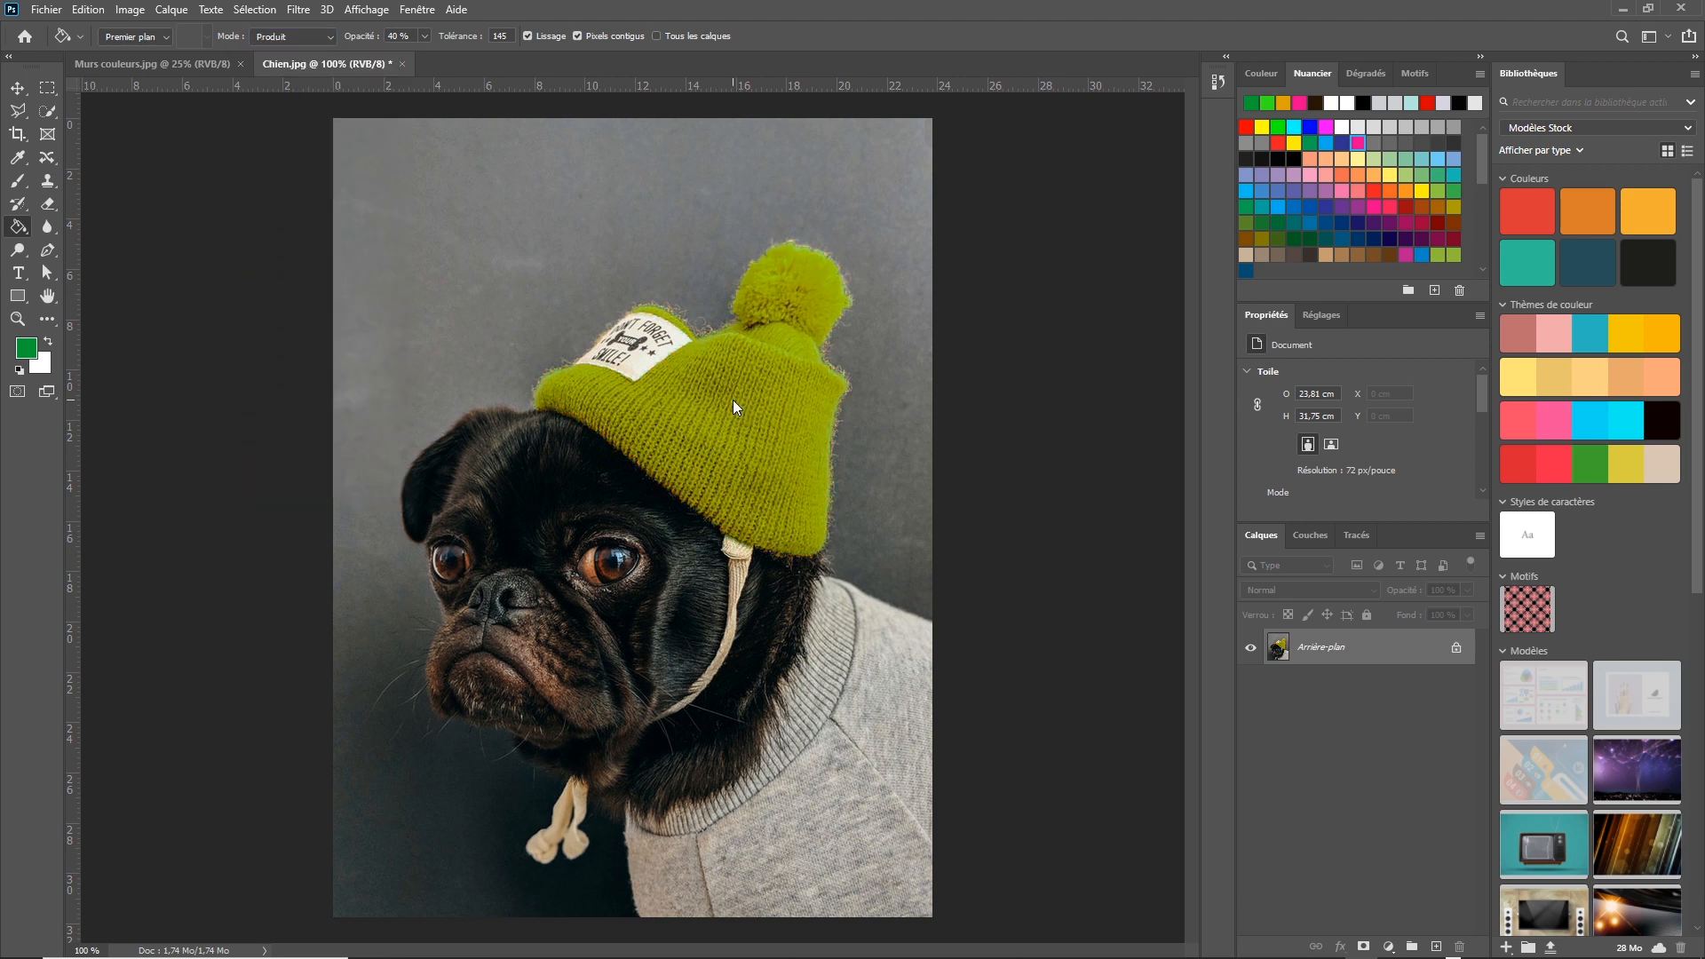
key("ctrl+z")
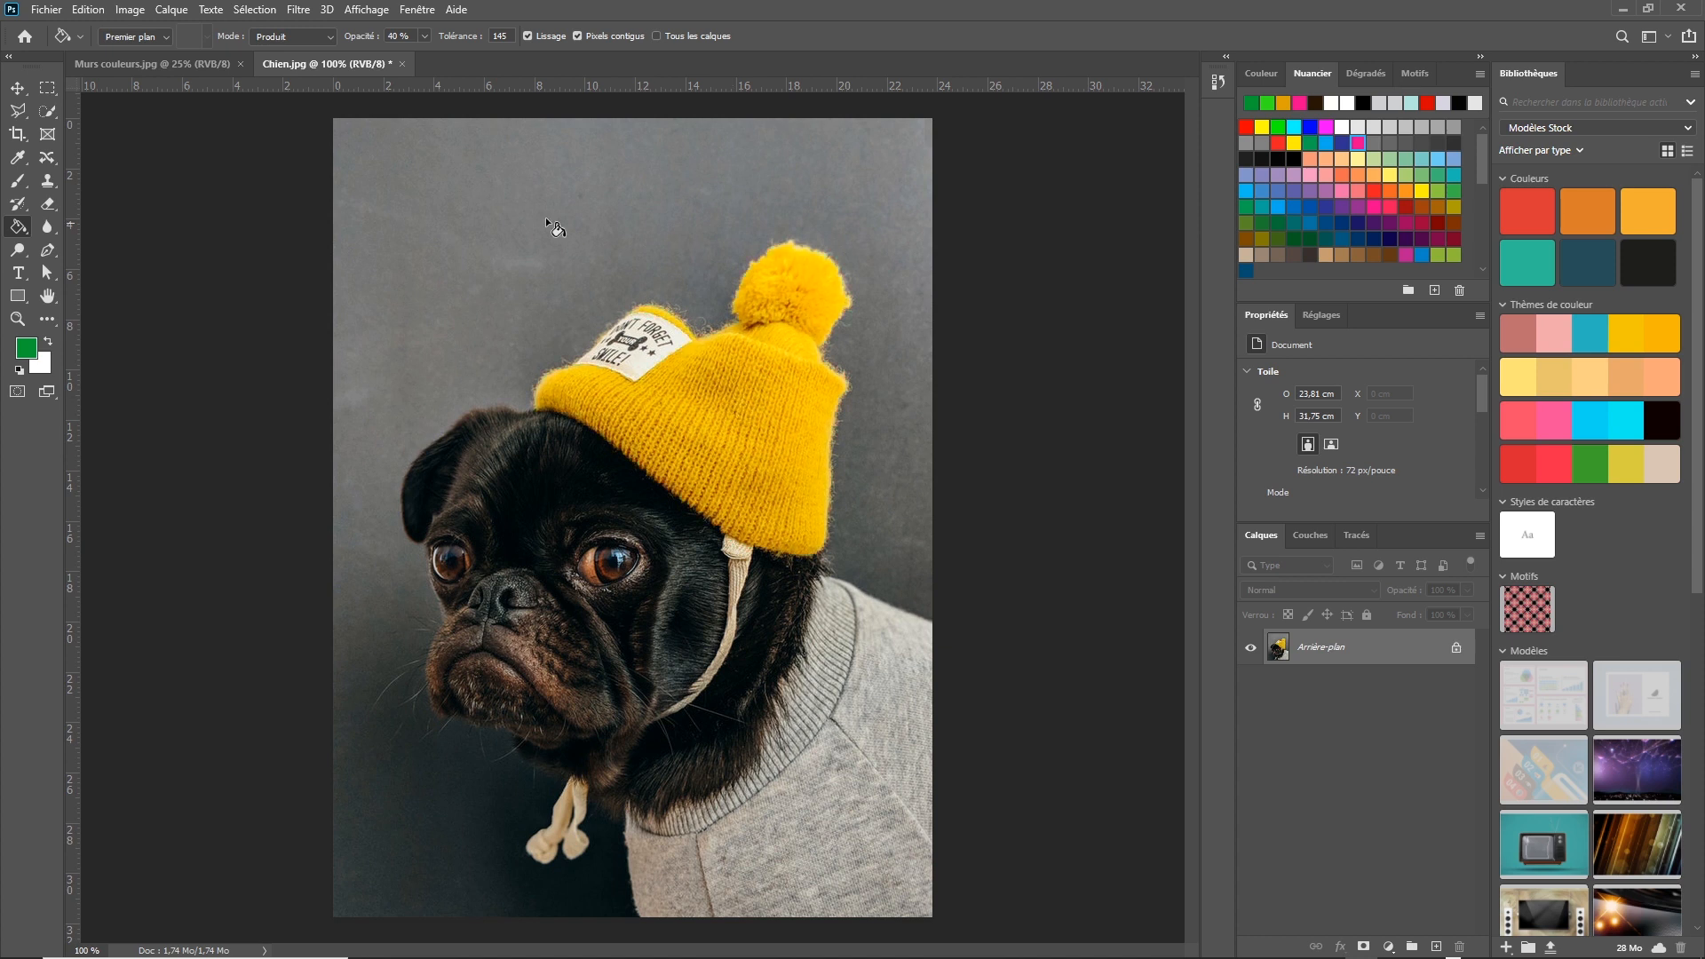
Set the blending mode to Couleur, test the green fill on the hat at 40% and 100% opacity, and undo it.
left_click(320, 35)
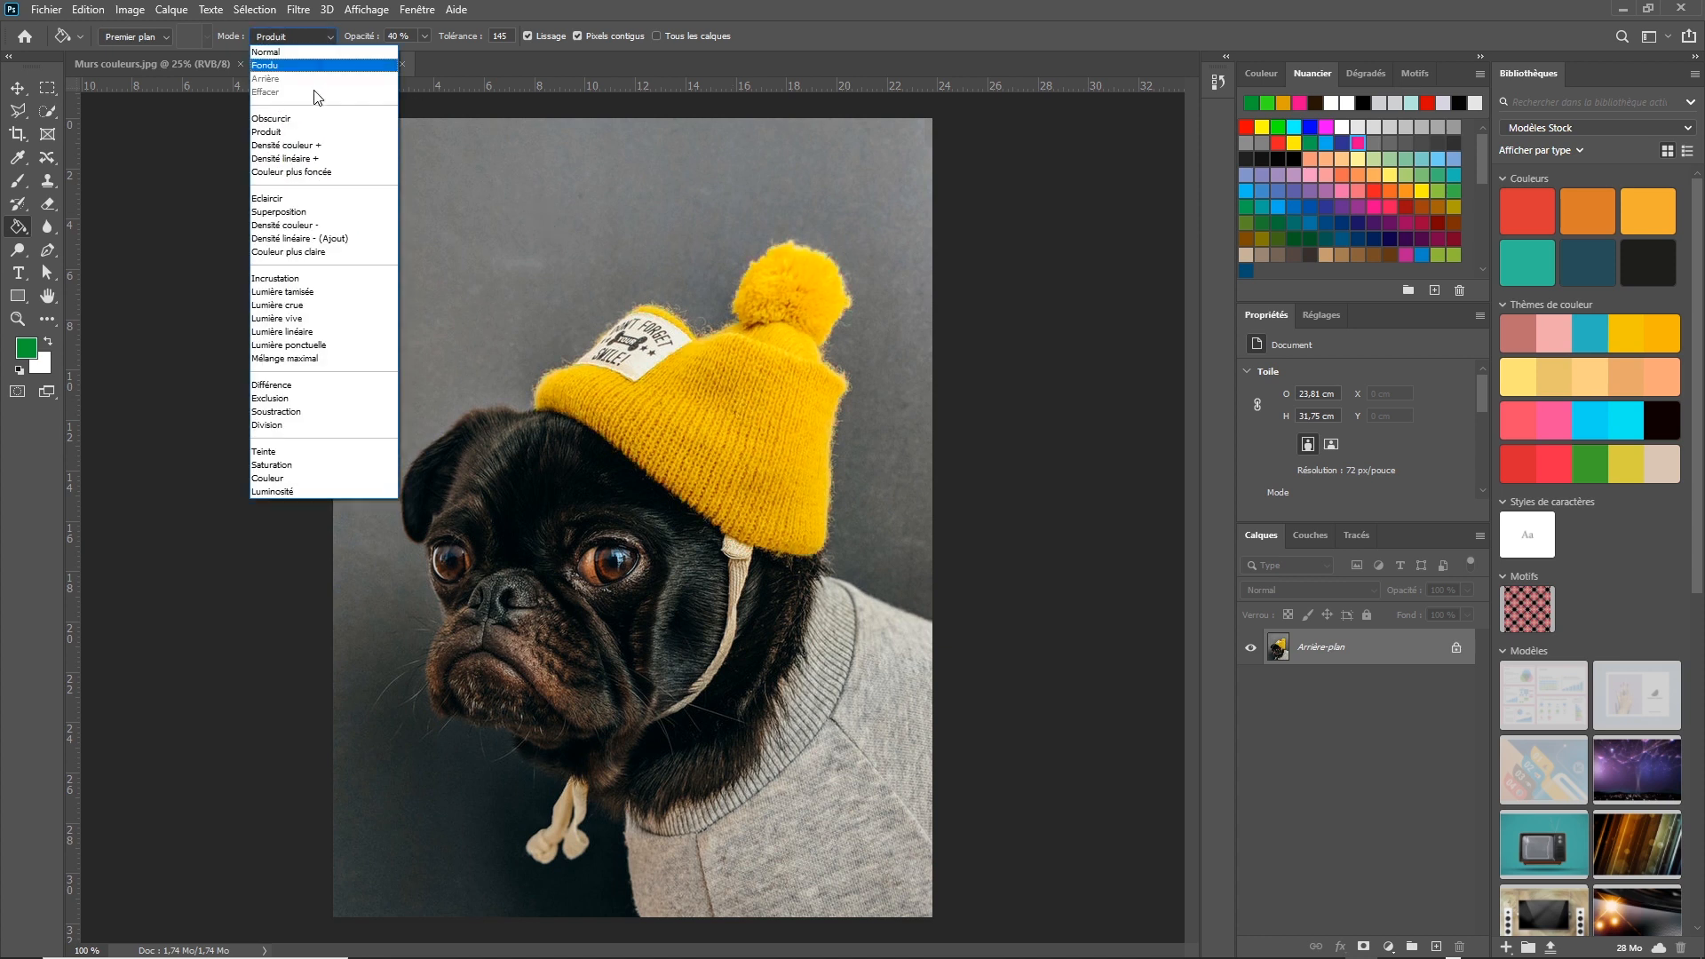
left_click(327, 479)
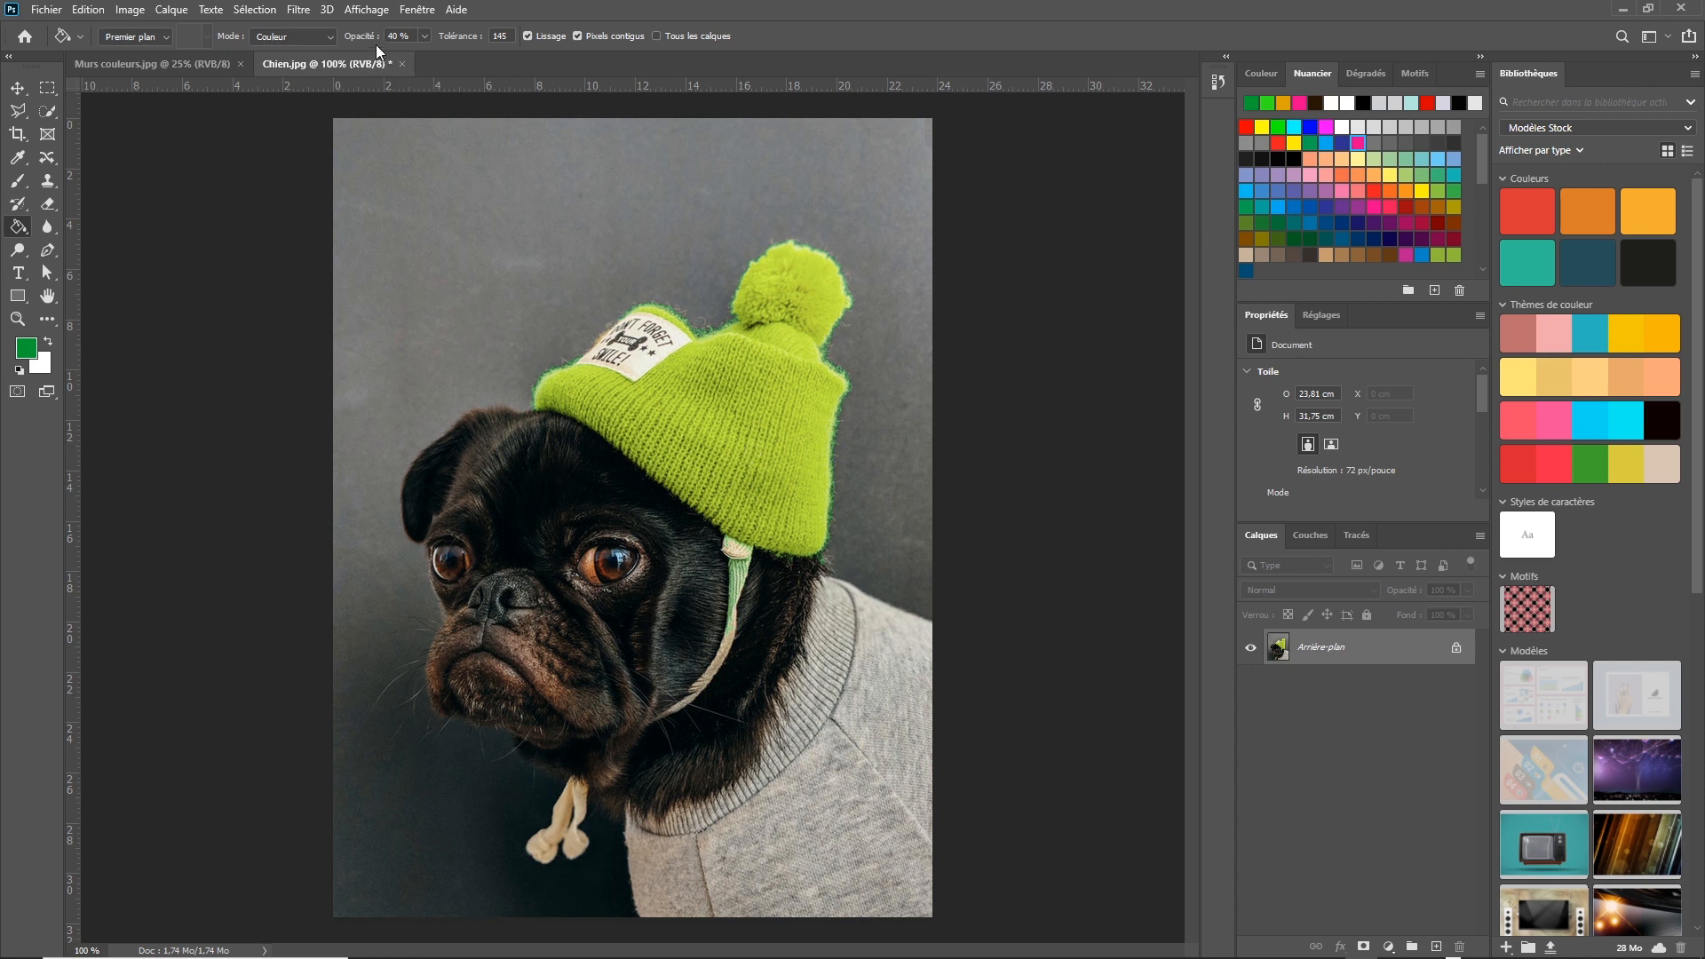
left_click_drag(362, 42, 557, 40)
left_click(725, 410)
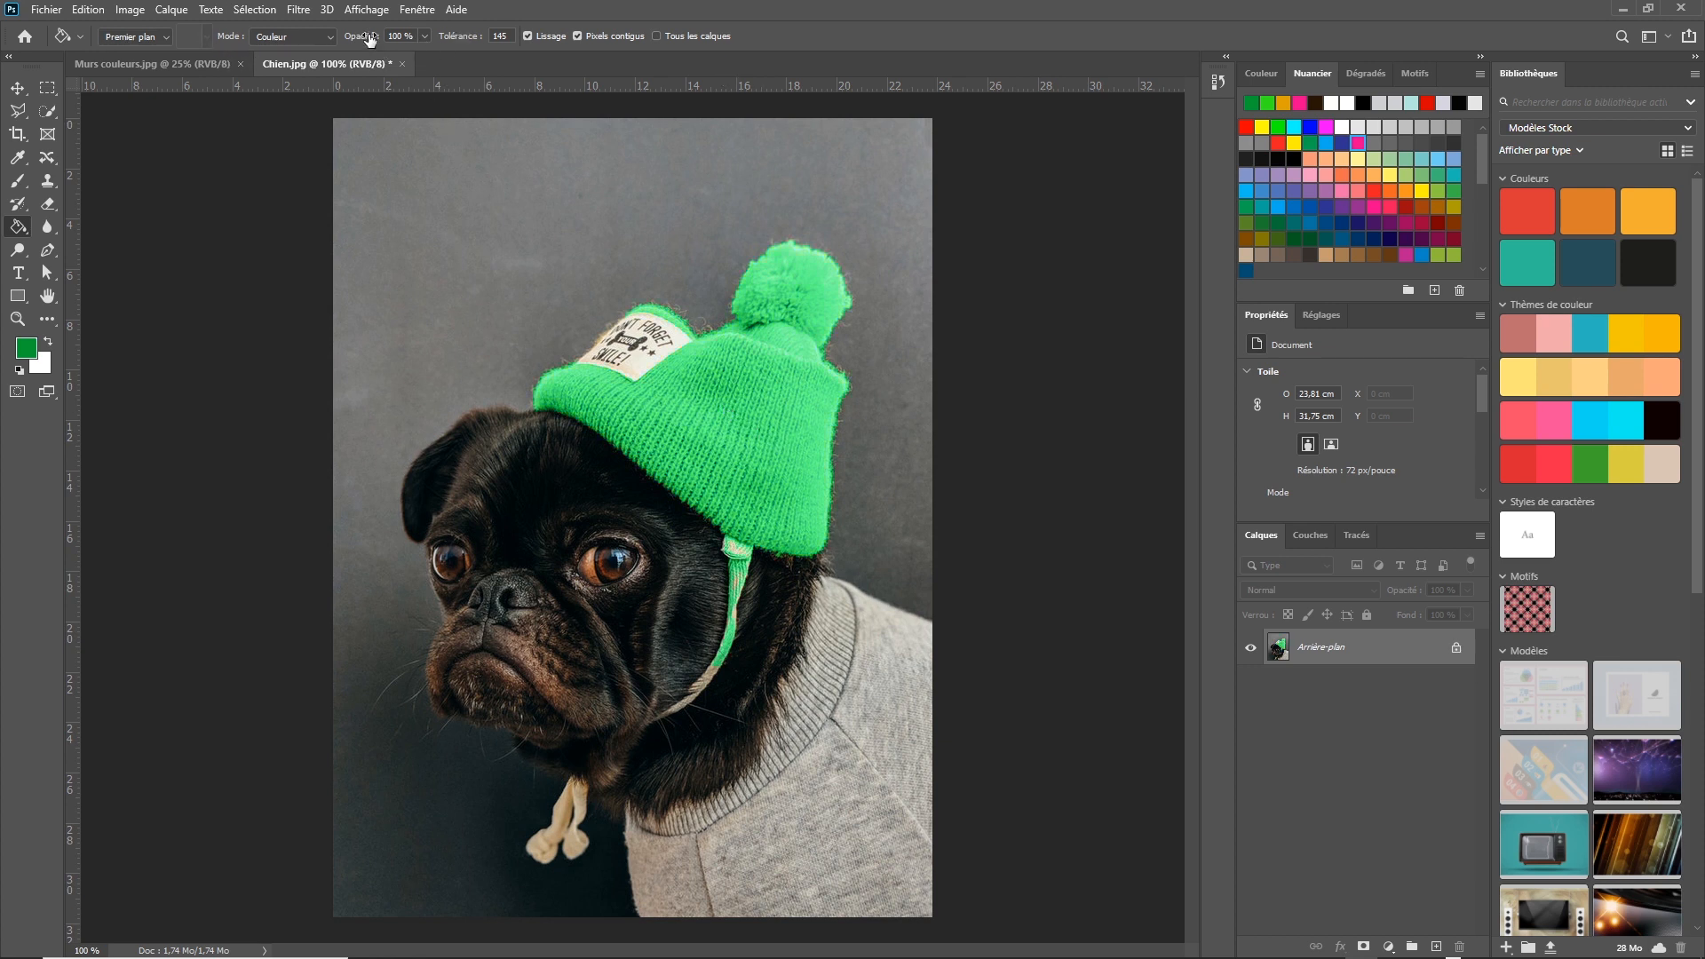
key("ctrl+z")
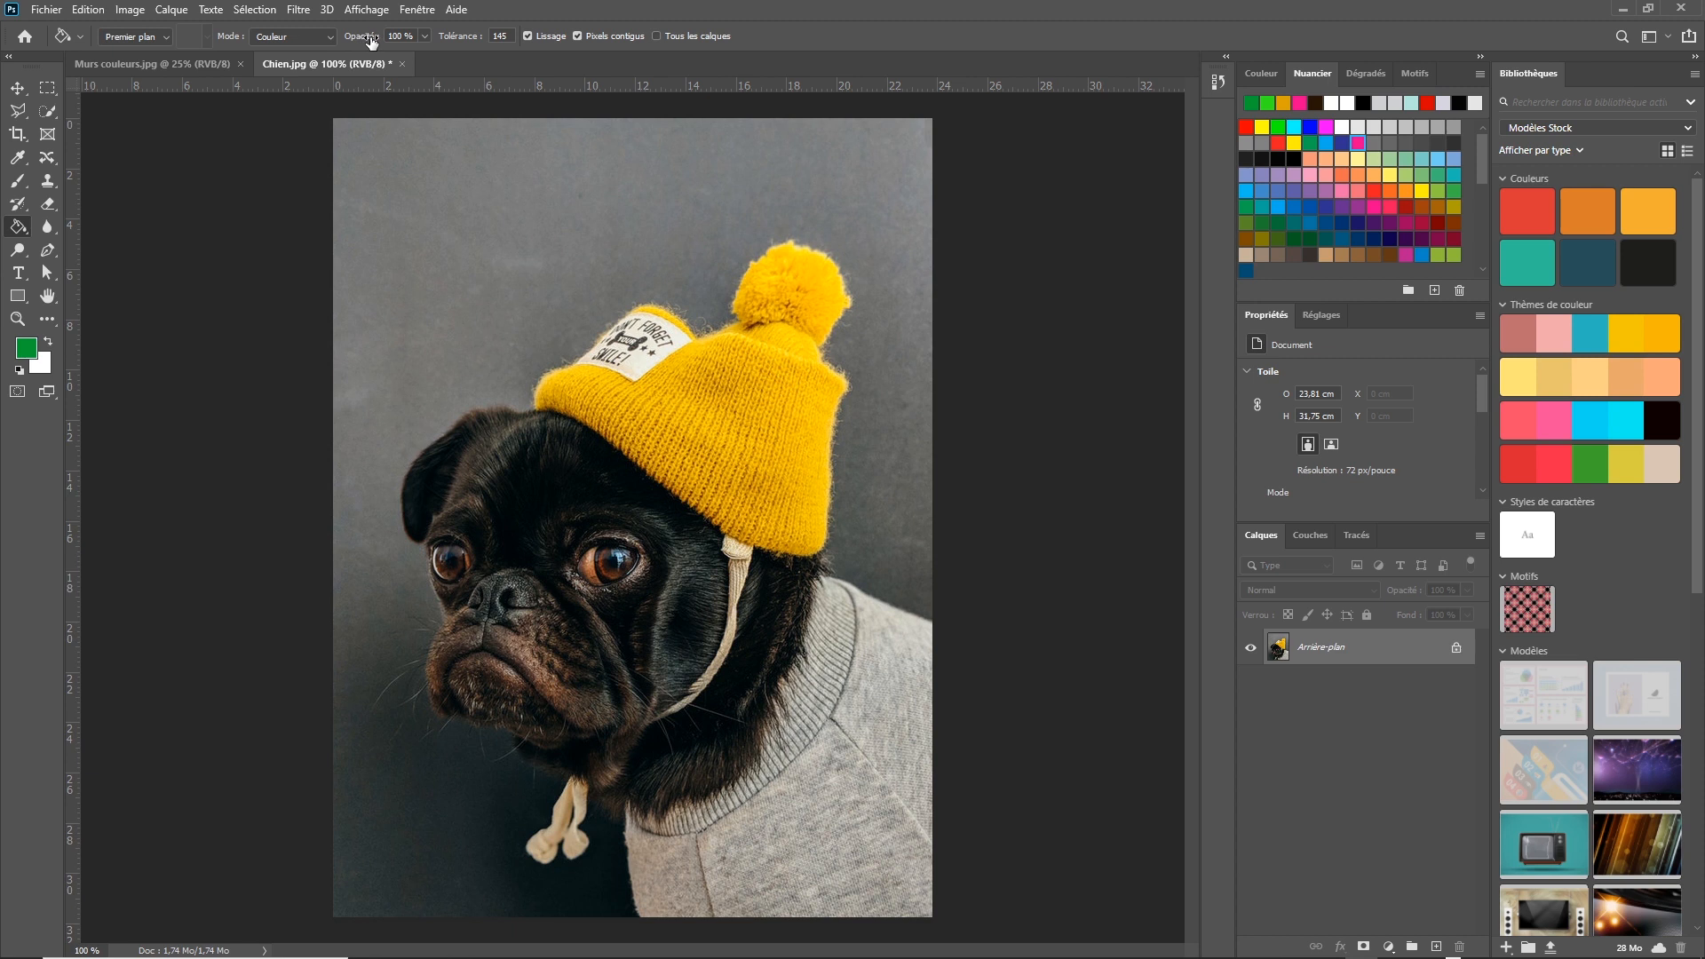
Set the Paint Bucket opacity to 60%, test the green hat fill in Produit mode, and undo the fill.
left_click_drag(371, 40, 335, 42)
left_click(451, 135)
left_click(327, 35)
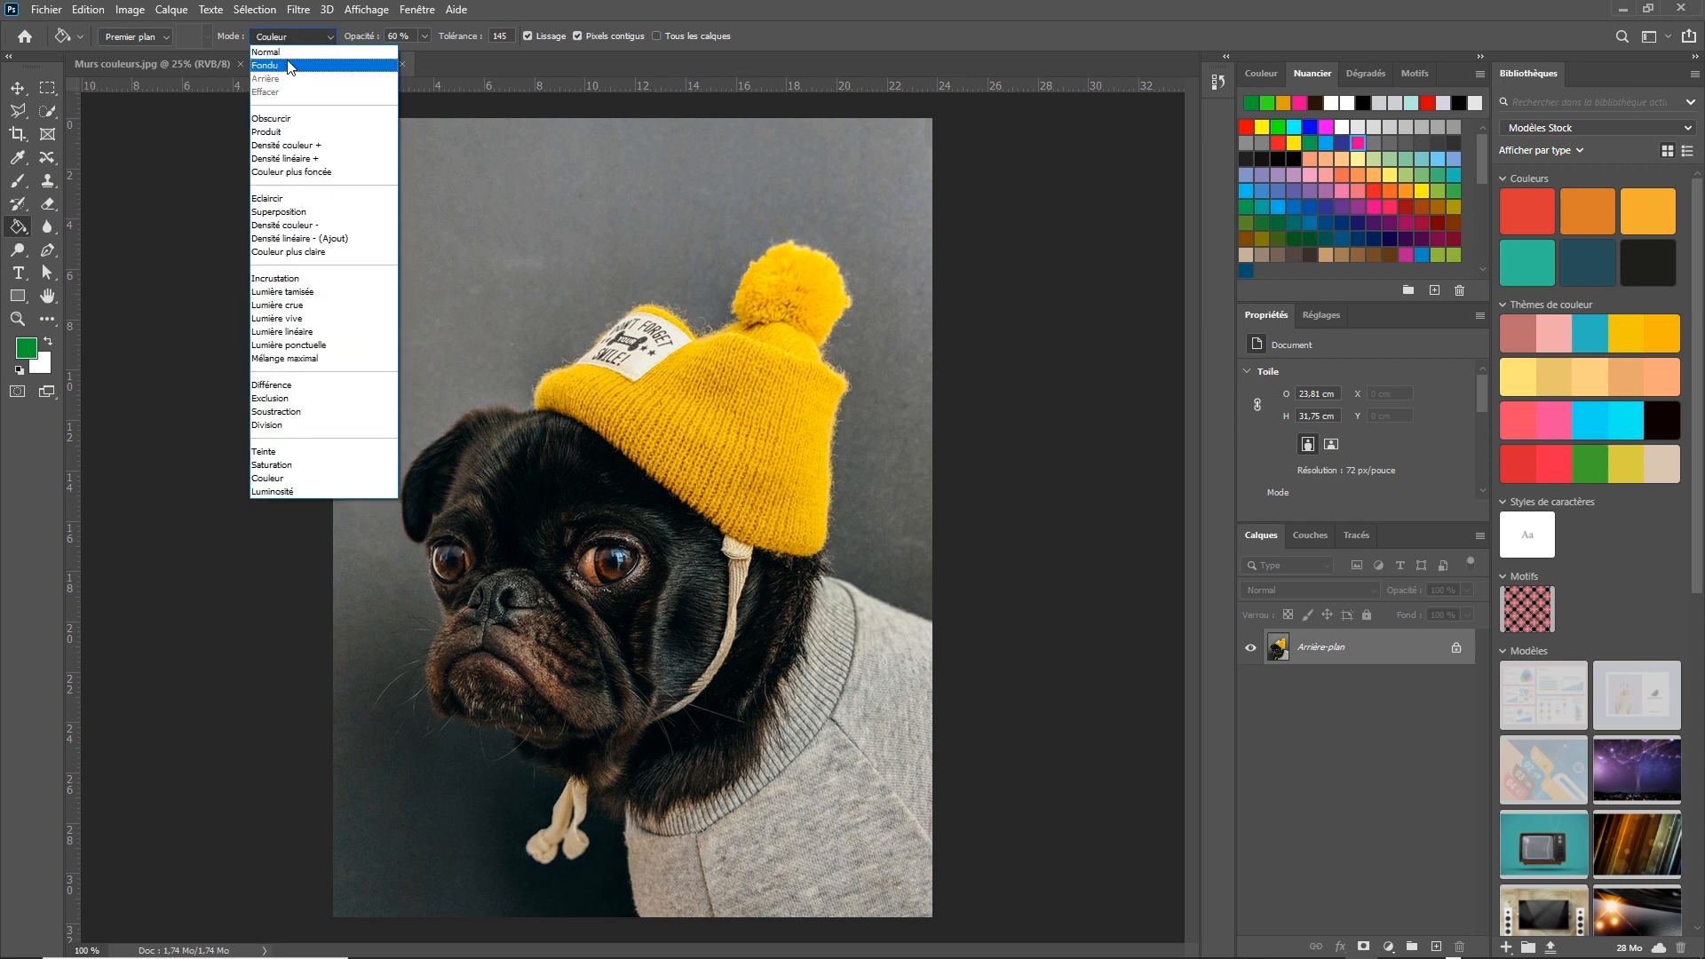
left_click(305, 131)
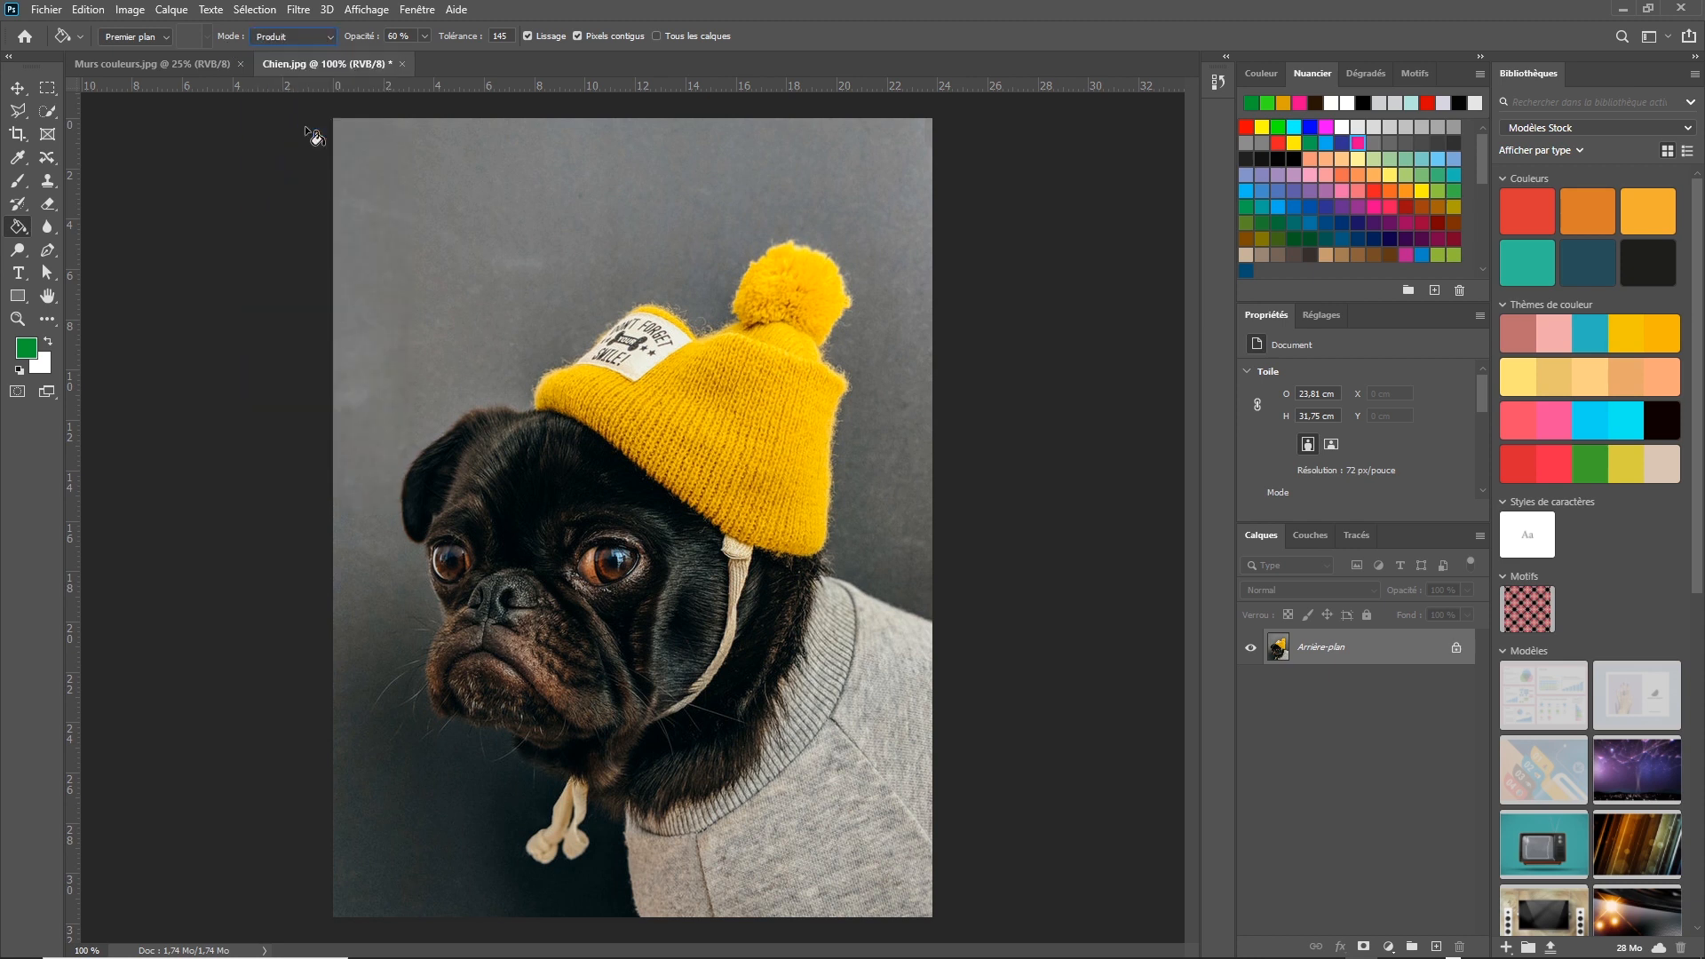
left_click(307, 35)
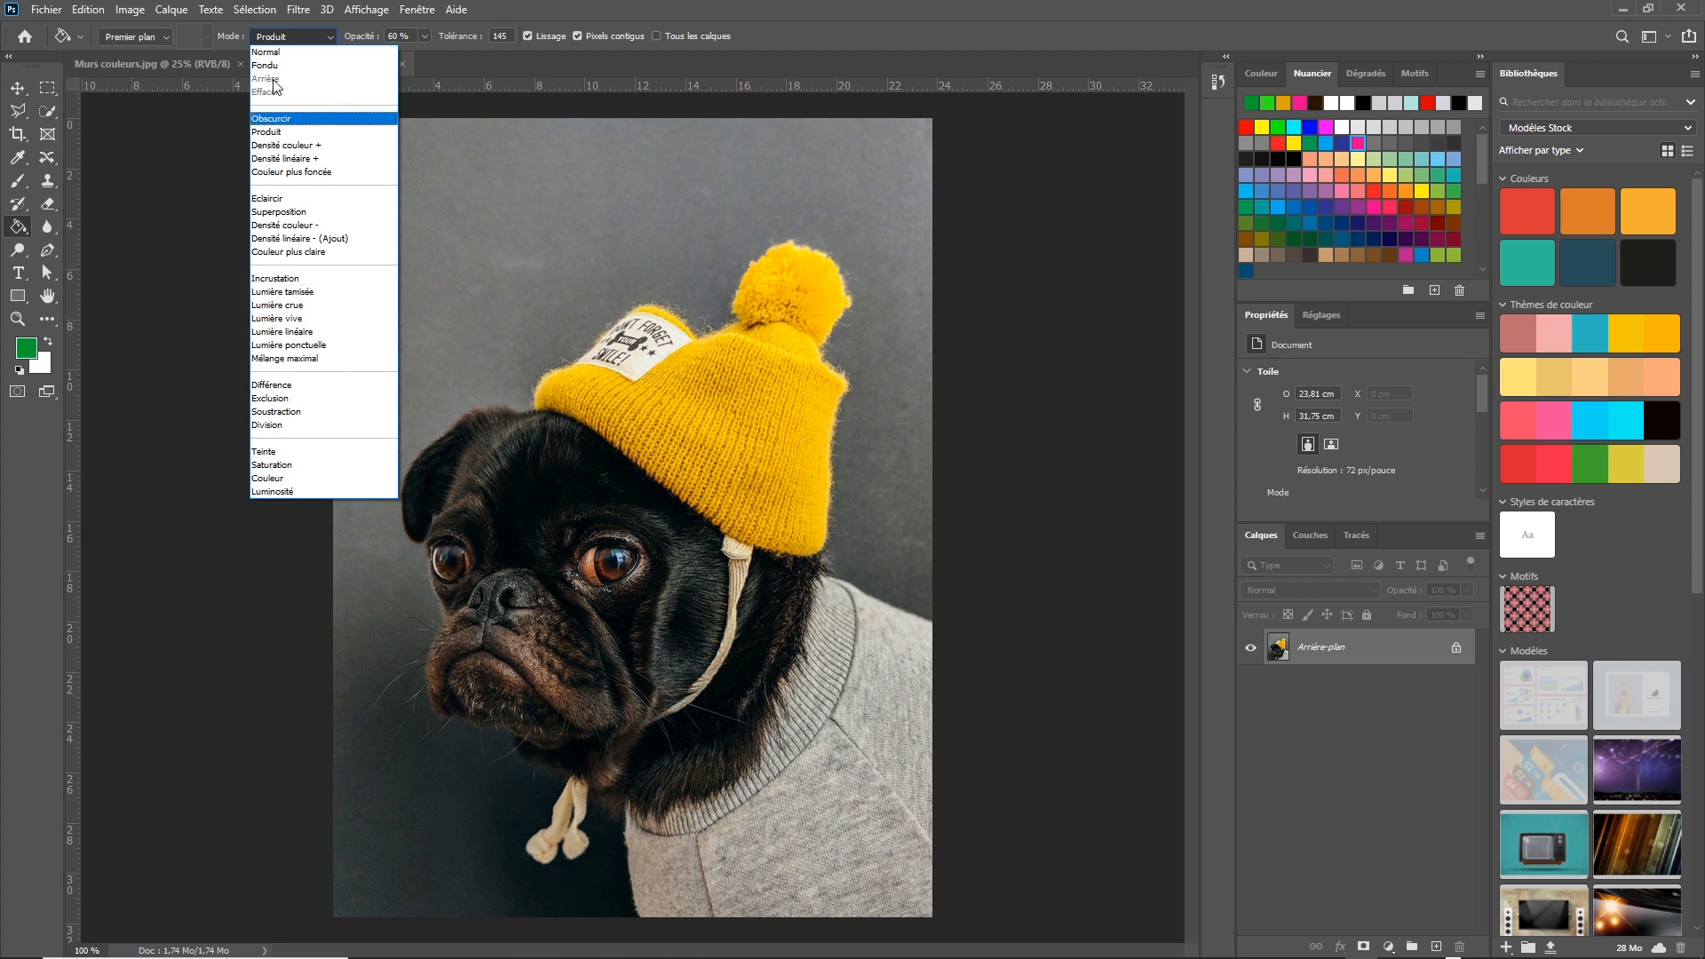
left_click(289, 133)
left_click(748, 448)
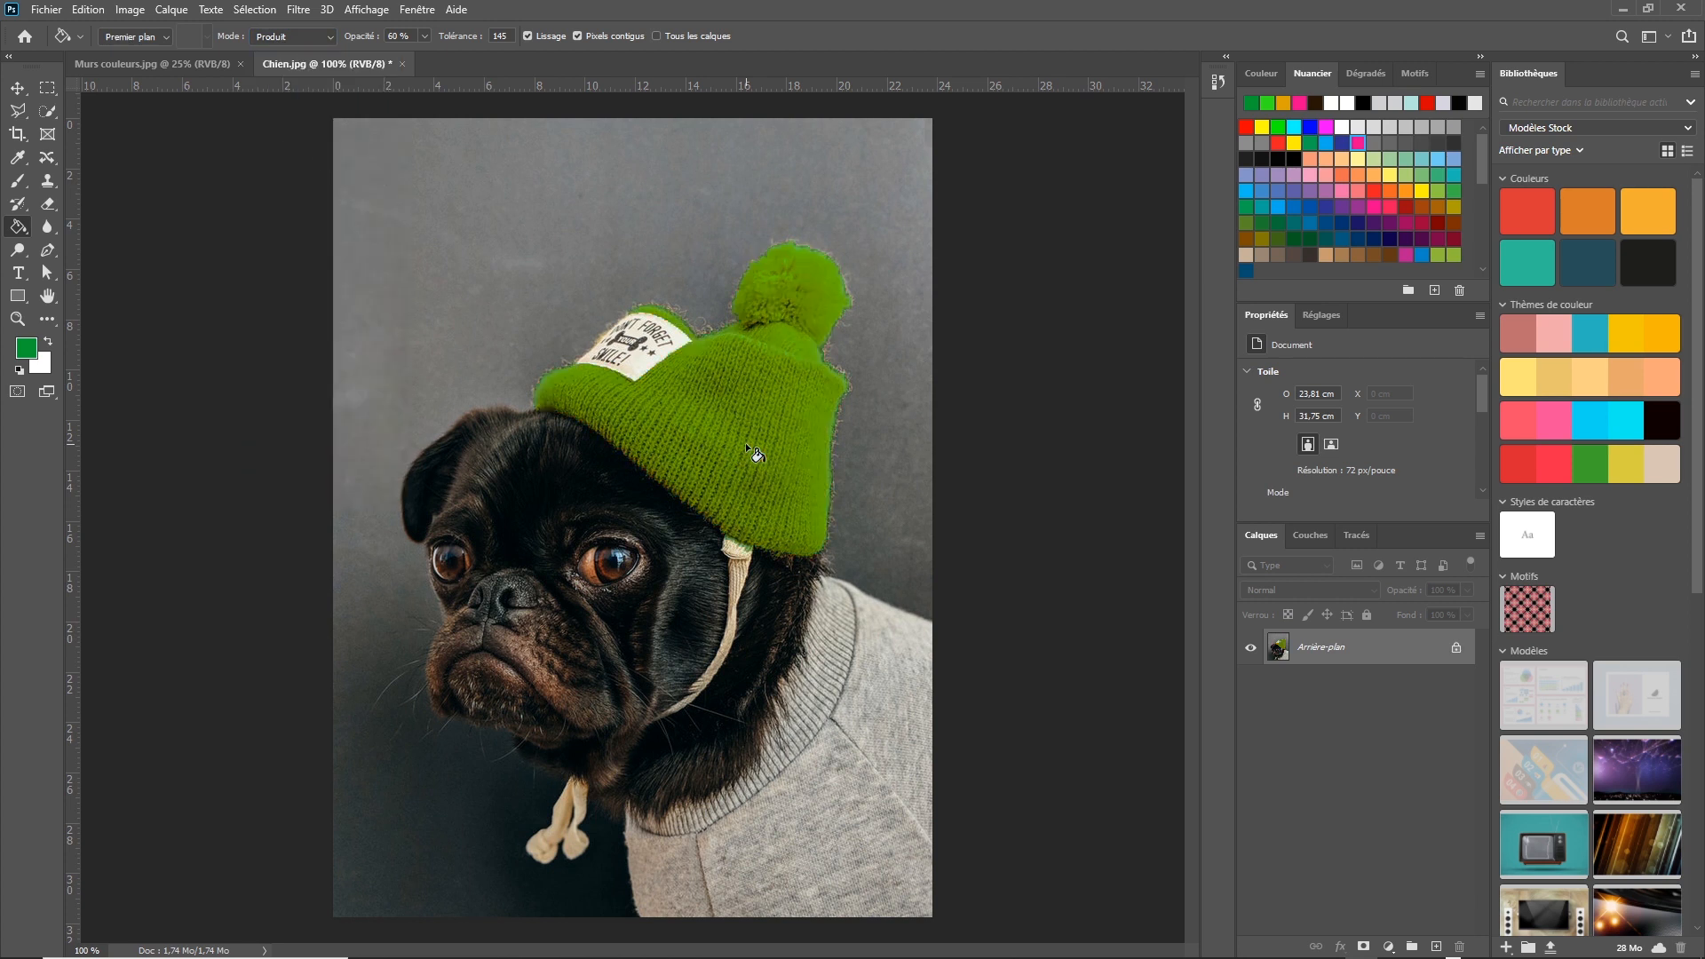
key("ctrl+z")
Set the Paint Bucket blending mode to Couleur and fill the yellow hat with green at 60% opacity.
left_click(330, 36)
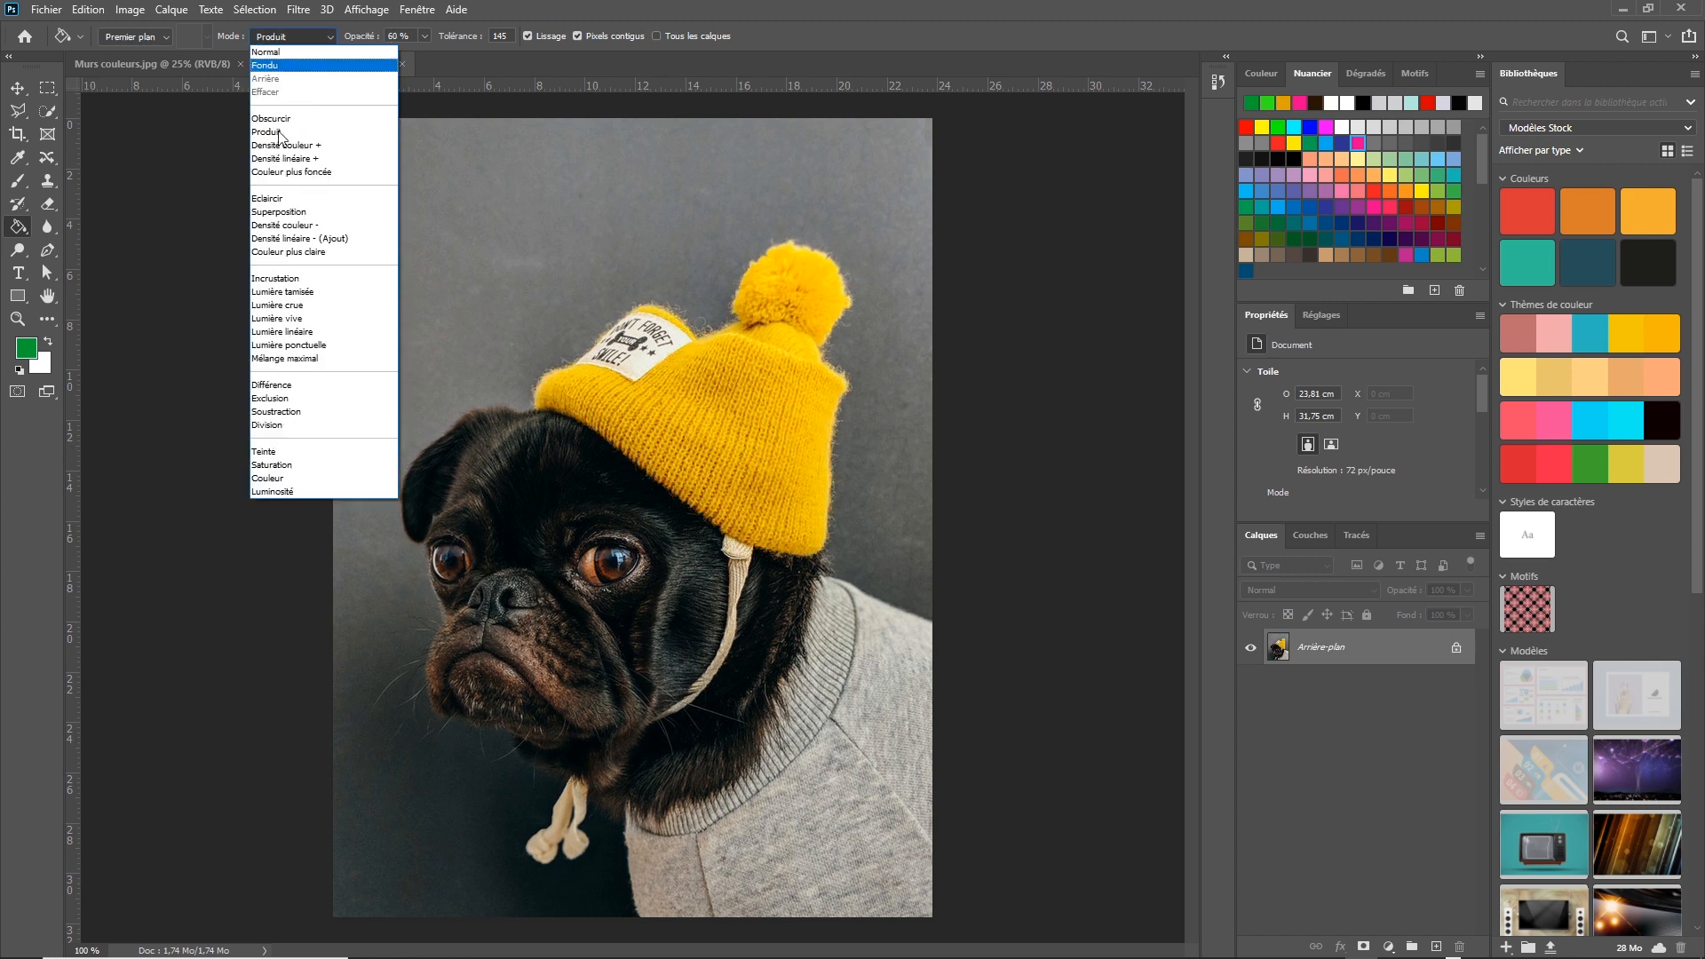
left_click(348, 479)
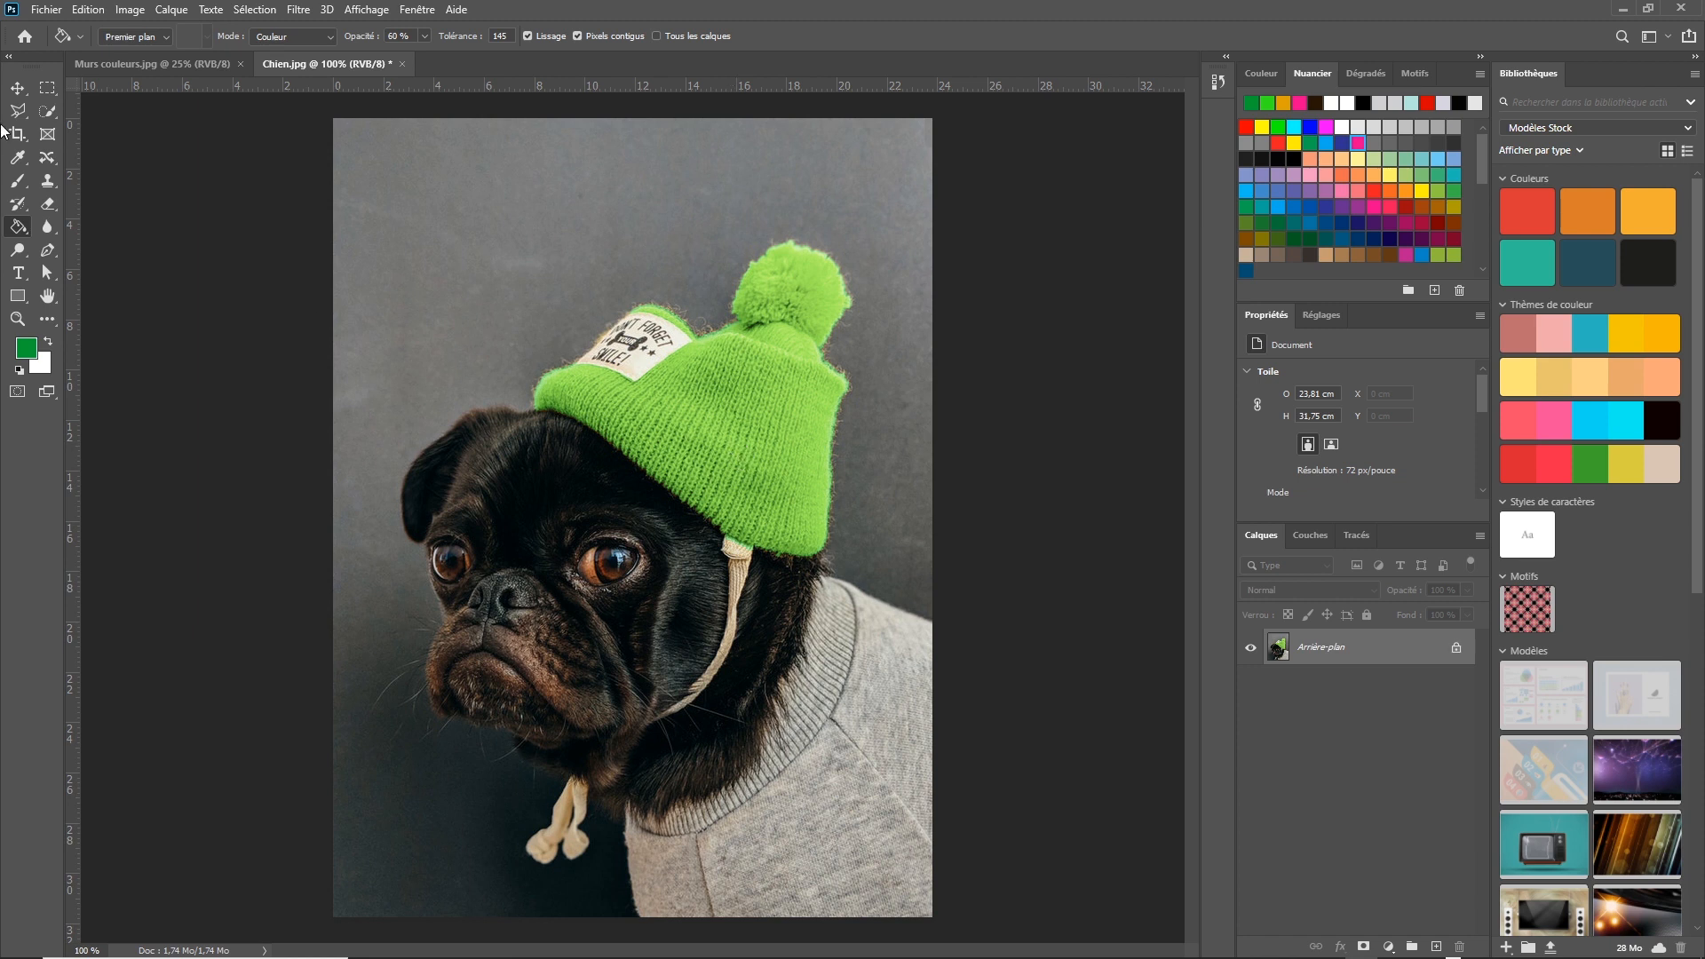
right_click(27, 229)
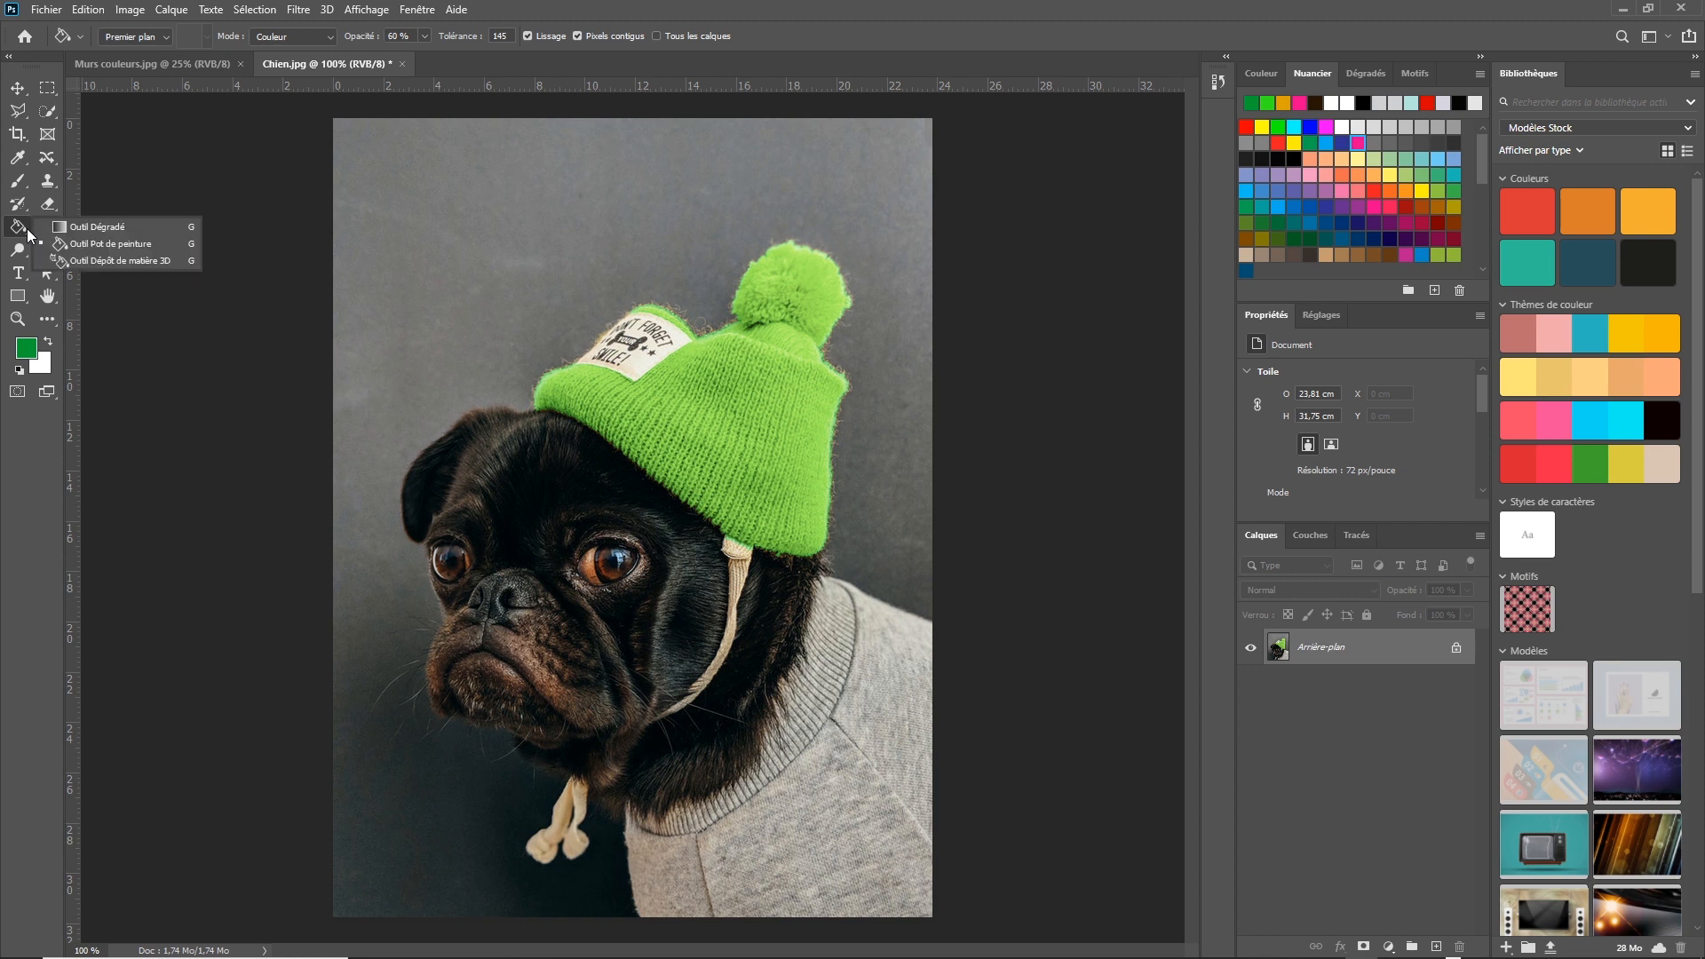
left_click(109, 227)
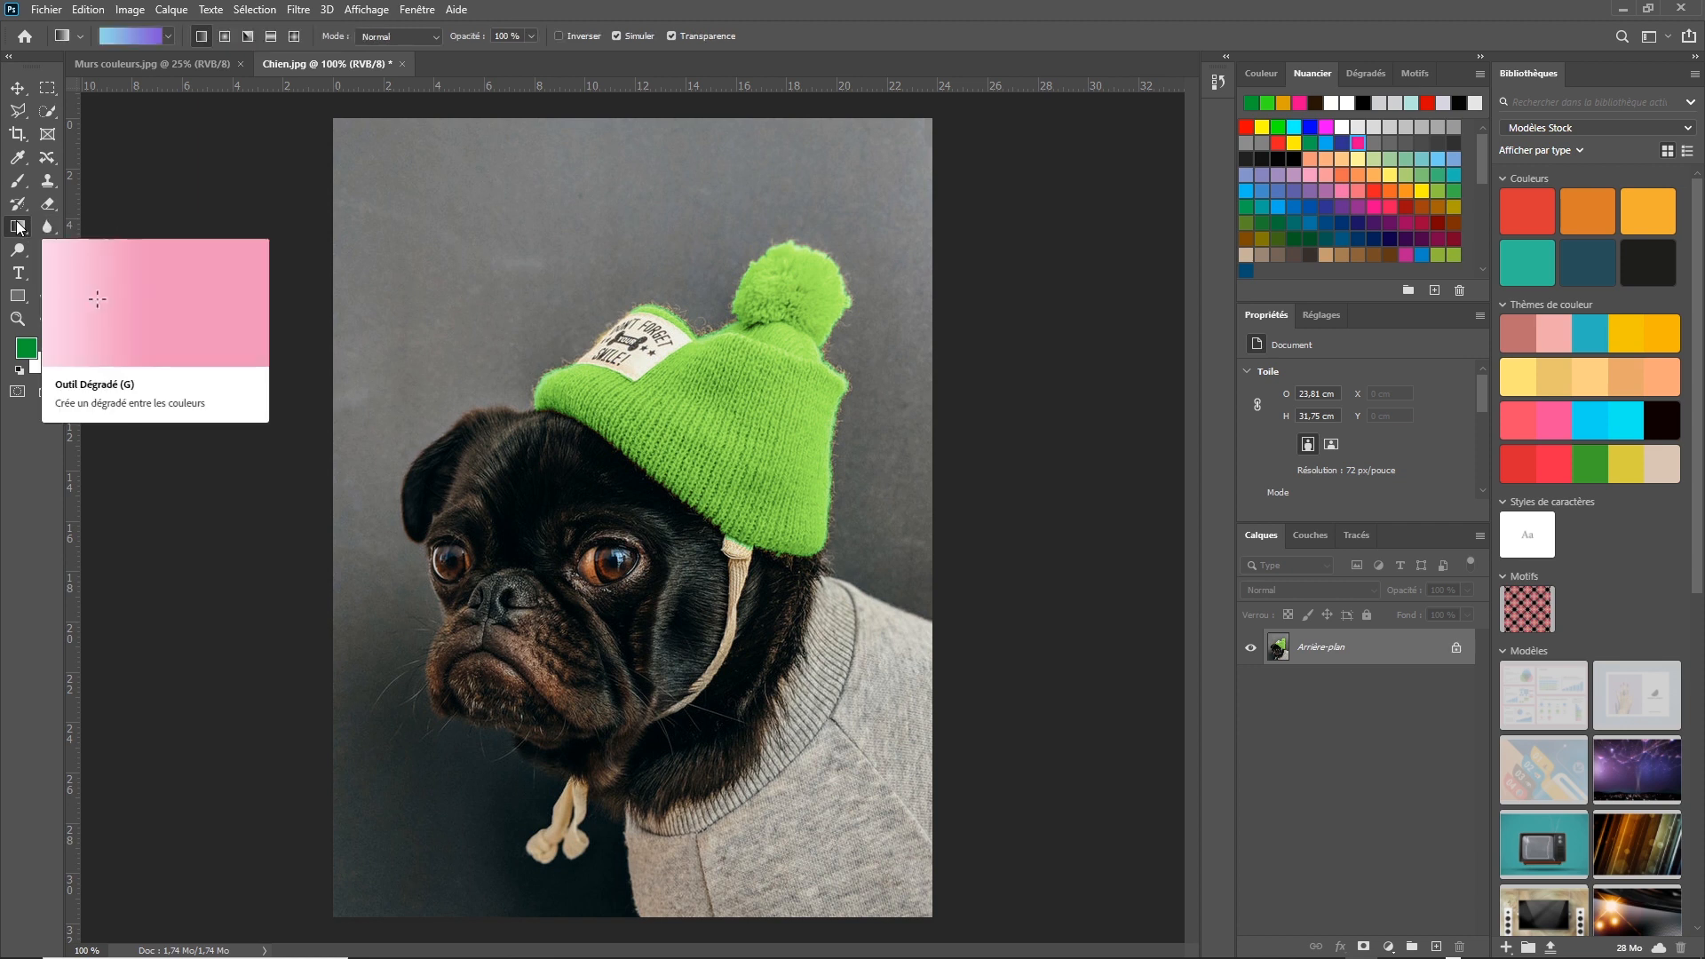
right_click(23, 229)
left_click(89, 245)
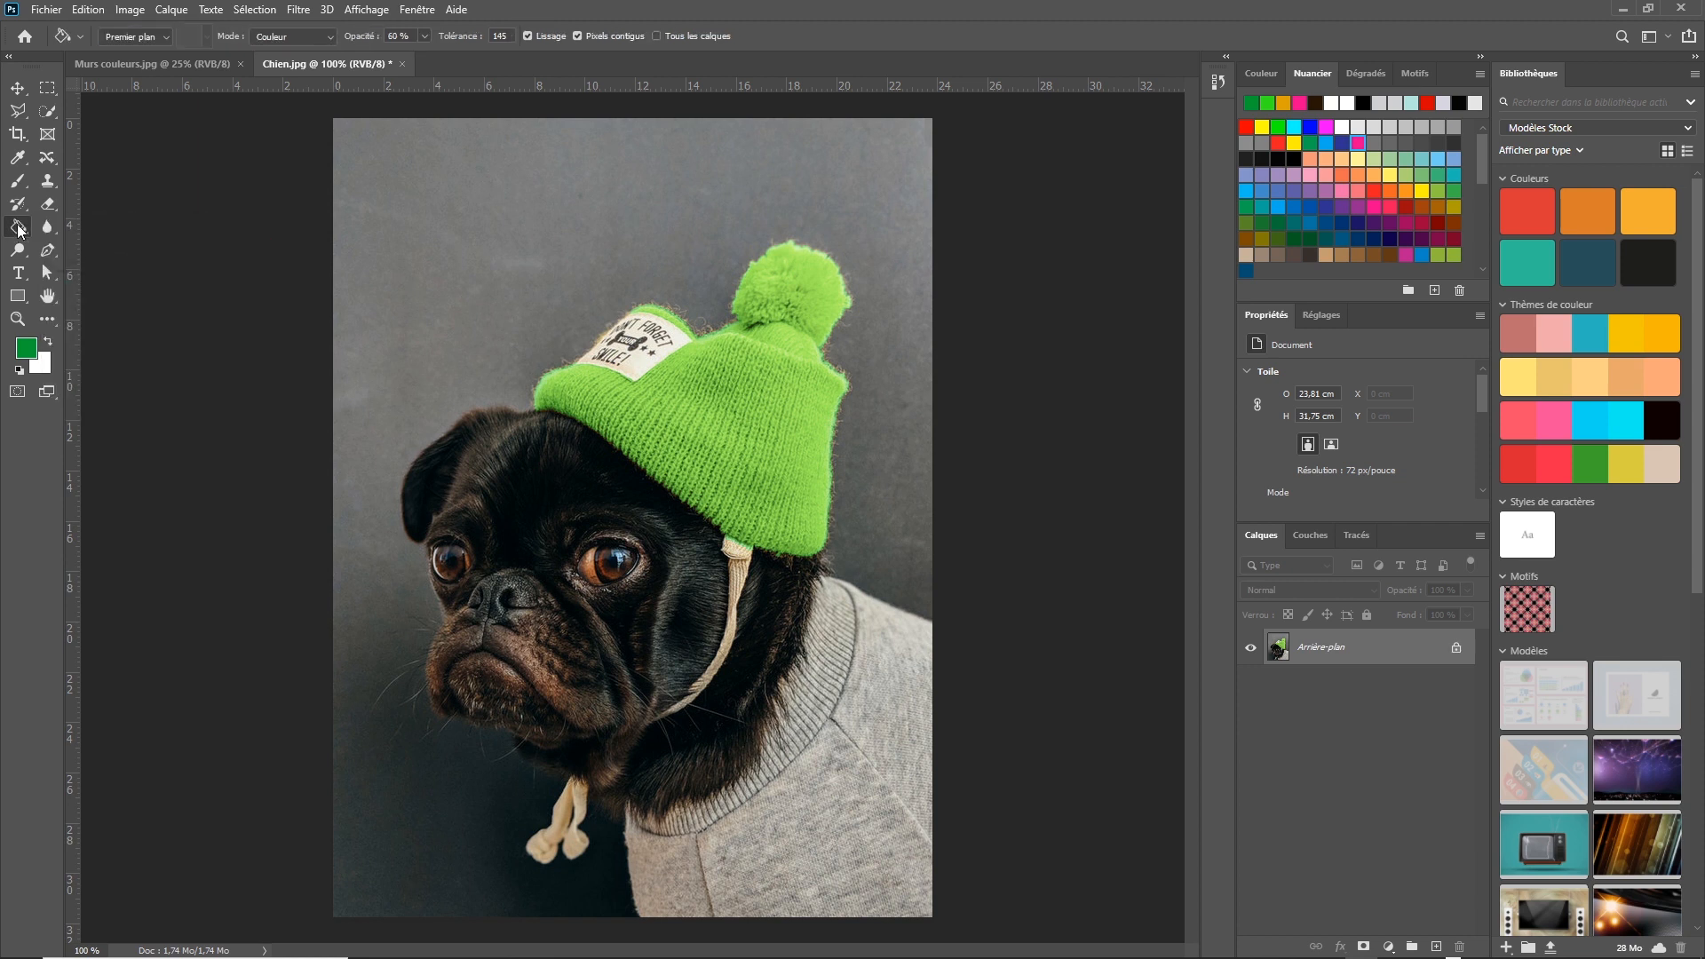
left_click(425, 37)
left_click(329, 36)
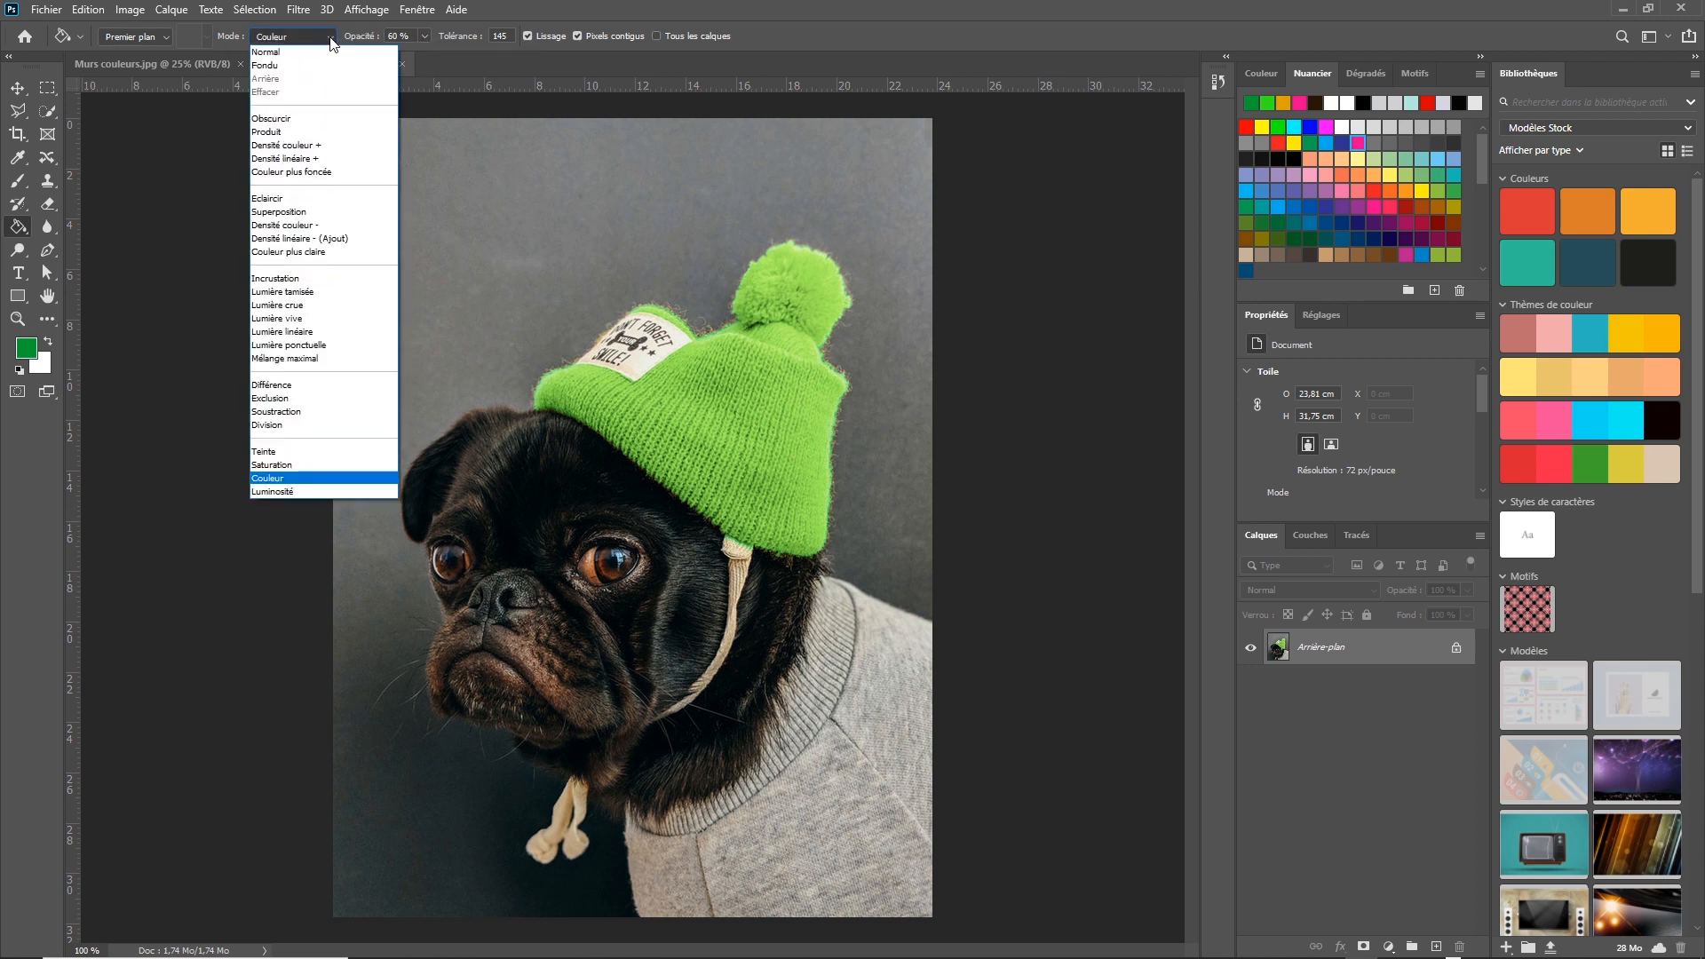